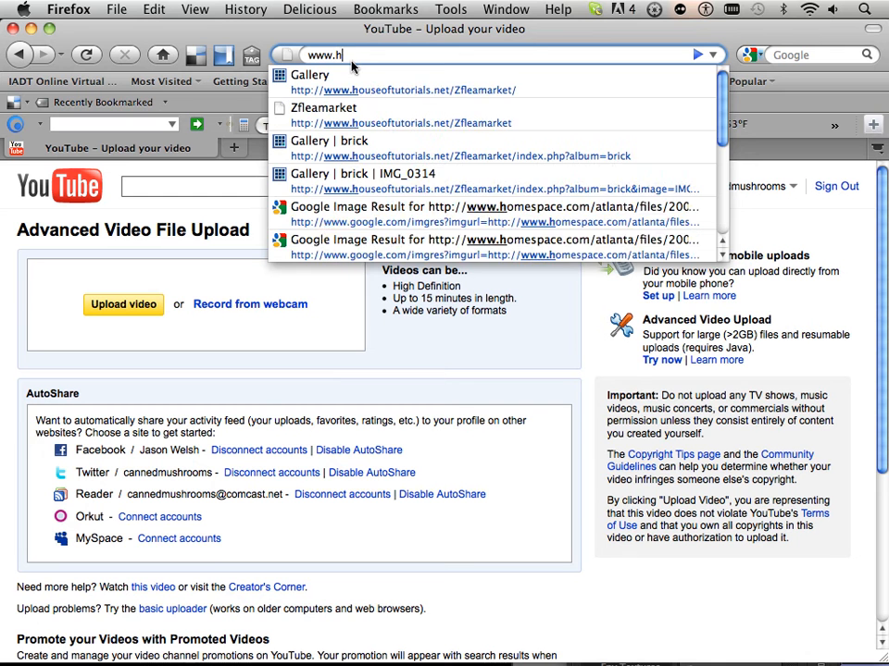
{"action": "key", "text": "Down"}
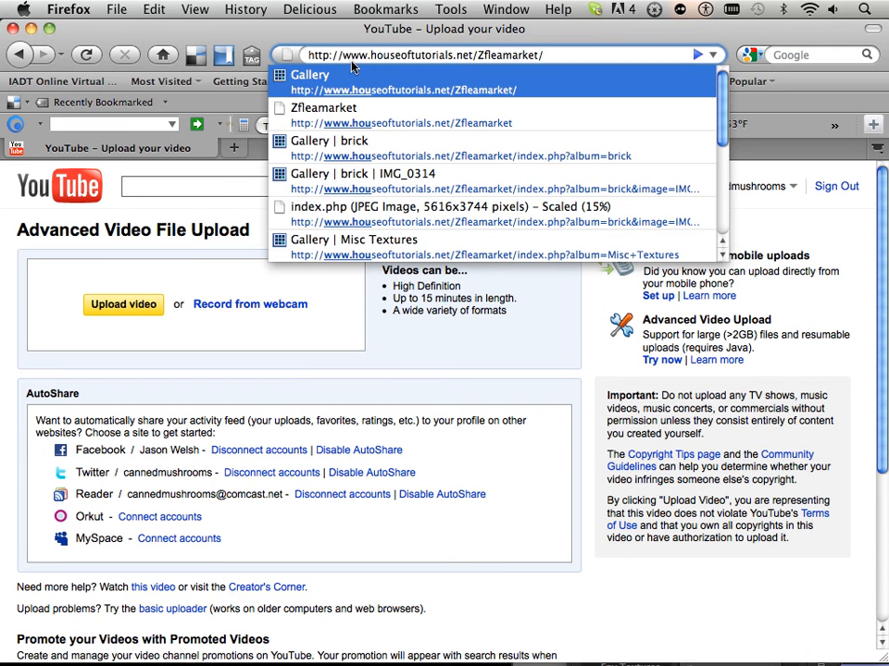
{"action": "key", "text": "Return"}
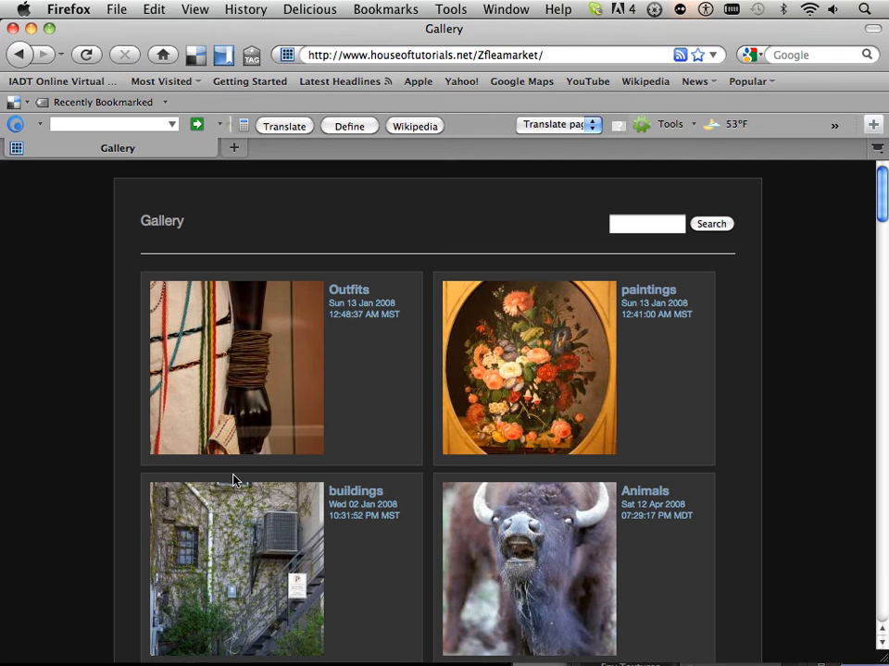
{"action": "scroll", "coordinate": [233, 480], "scroll_direction": "down", "scroll_amount": 9}
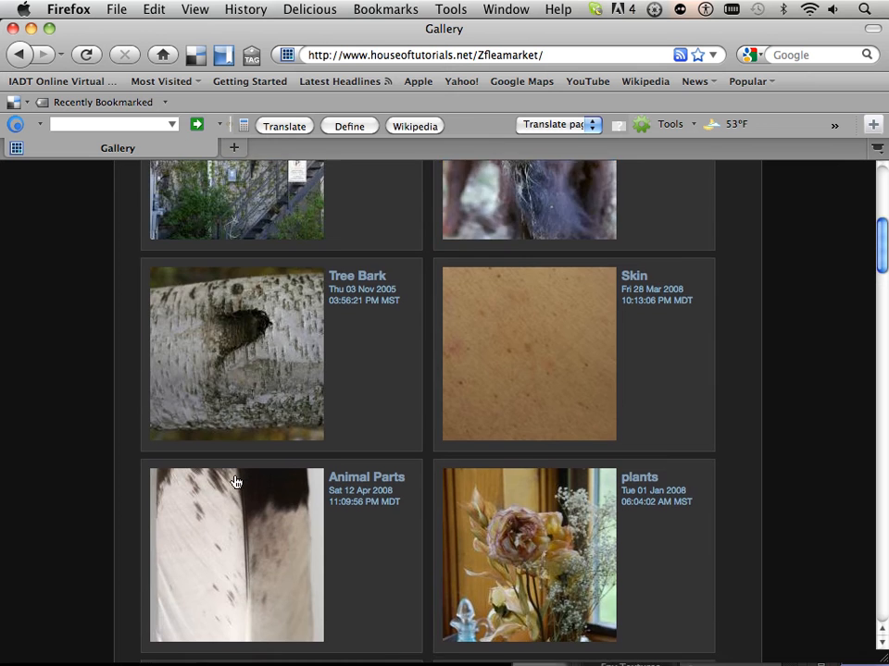
{"action": "scroll", "coordinate": [235, 481], "scroll_direction": "down", "scroll_amount": 8}
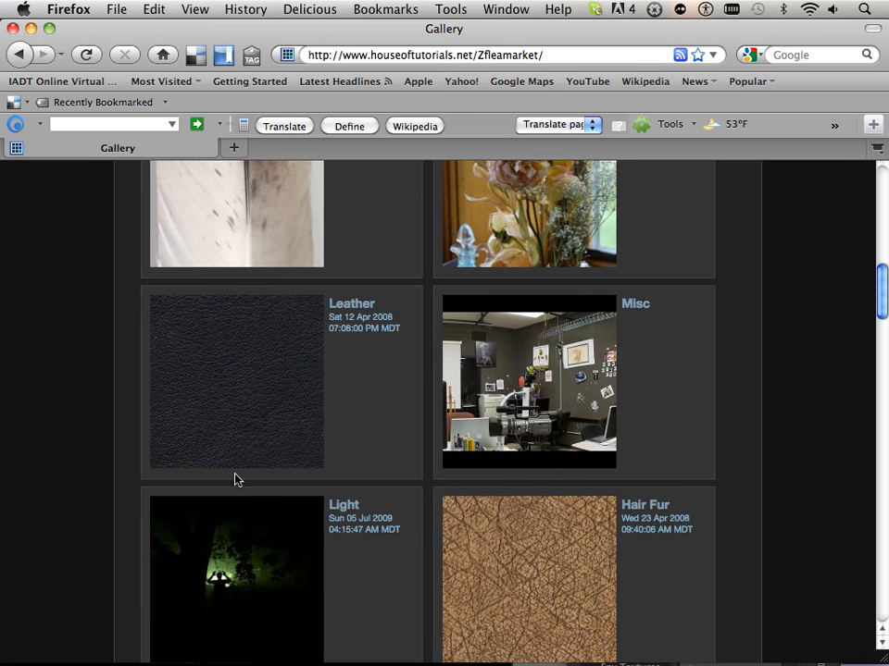
{"action": "scroll", "coordinate": [235, 480], "scroll_direction": "down", "scroll_amount": 12}
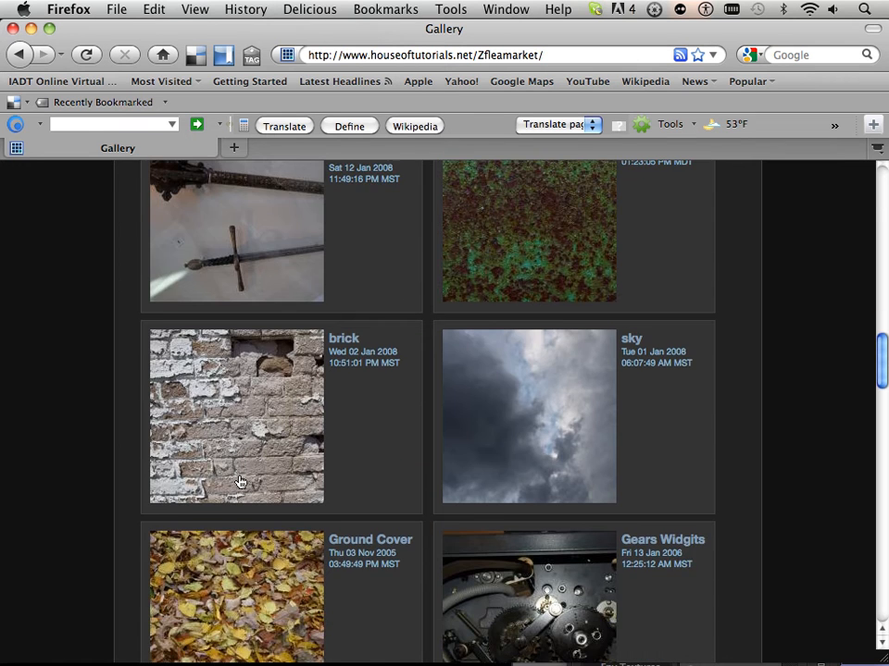
{"action": "left_click", "coordinate": [239, 482]}
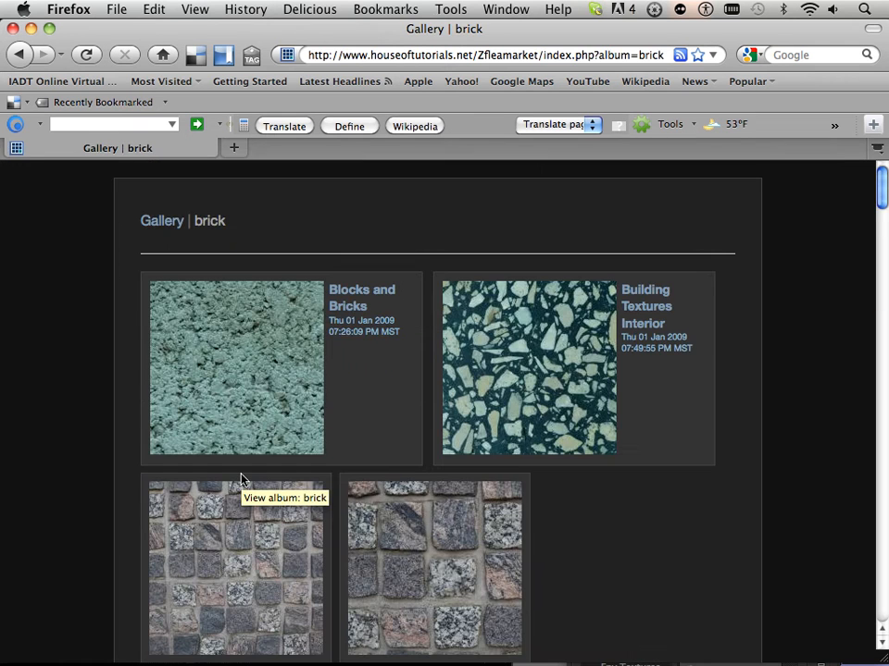
Find the rough brown-grey concrete texture DSC_0022 in the brick album and display it at full size
{"action": "scroll", "coordinate": [240, 479], "scroll_direction": "down", "scroll_amount": 6}
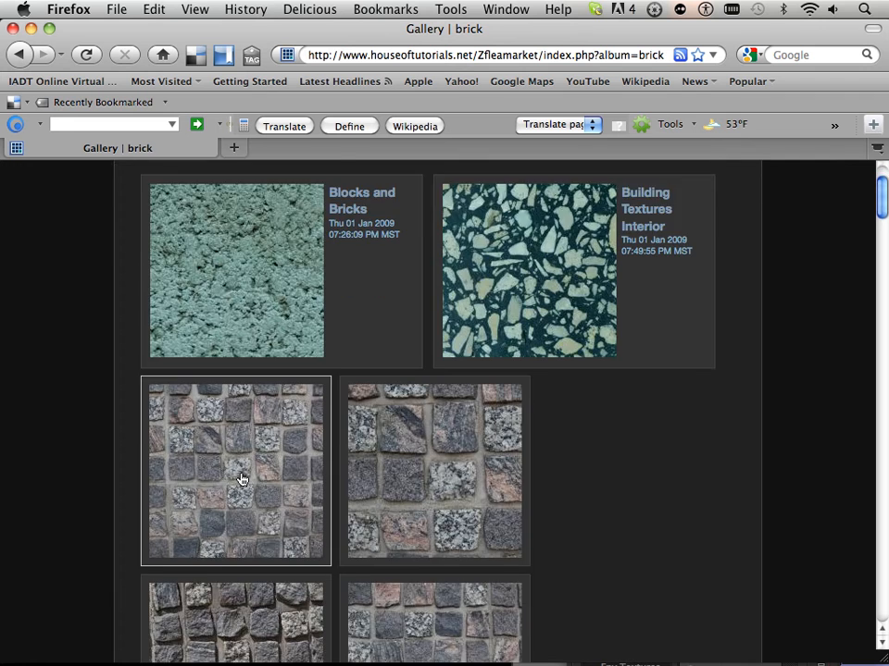
{"action": "scroll", "coordinate": [240, 479], "scroll_direction": "down", "scroll_amount": 20}
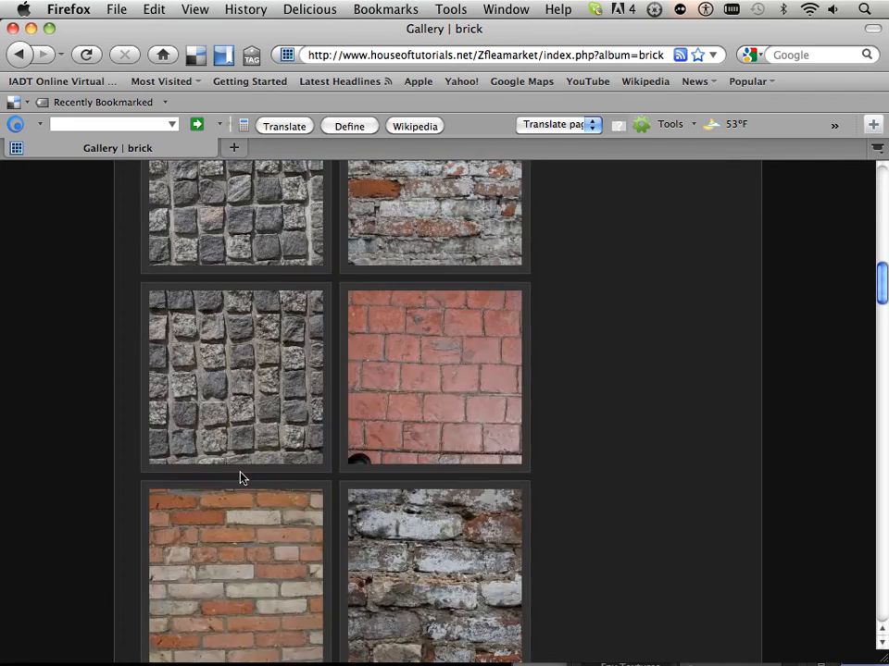
{"action": "scroll", "coordinate": [240, 480], "scroll_direction": "down", "scroll_amount": 15}
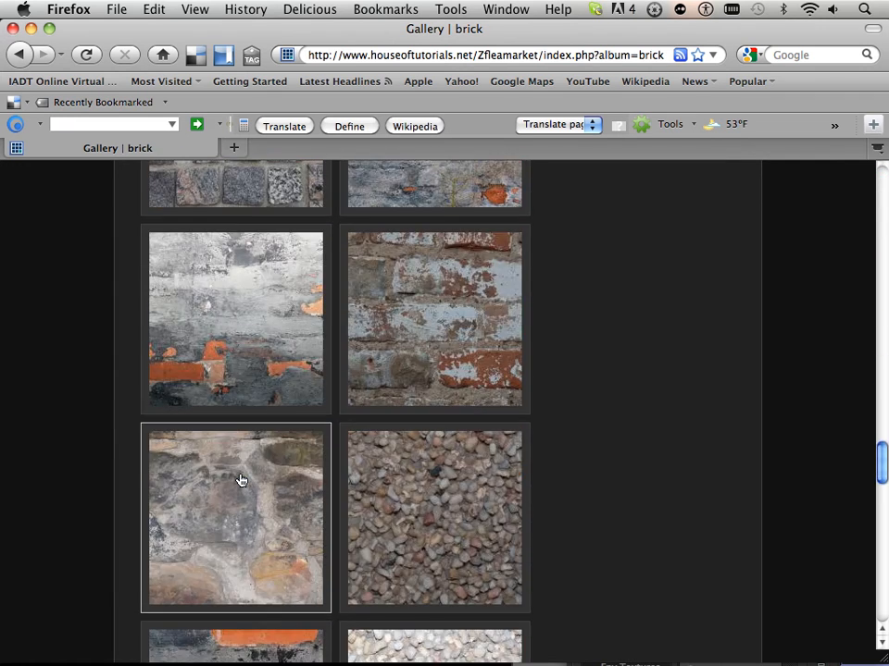
{"action": "scroll", "coordinate": [240, 480], "scroll_direction": "down", "scroll_amount": 20}
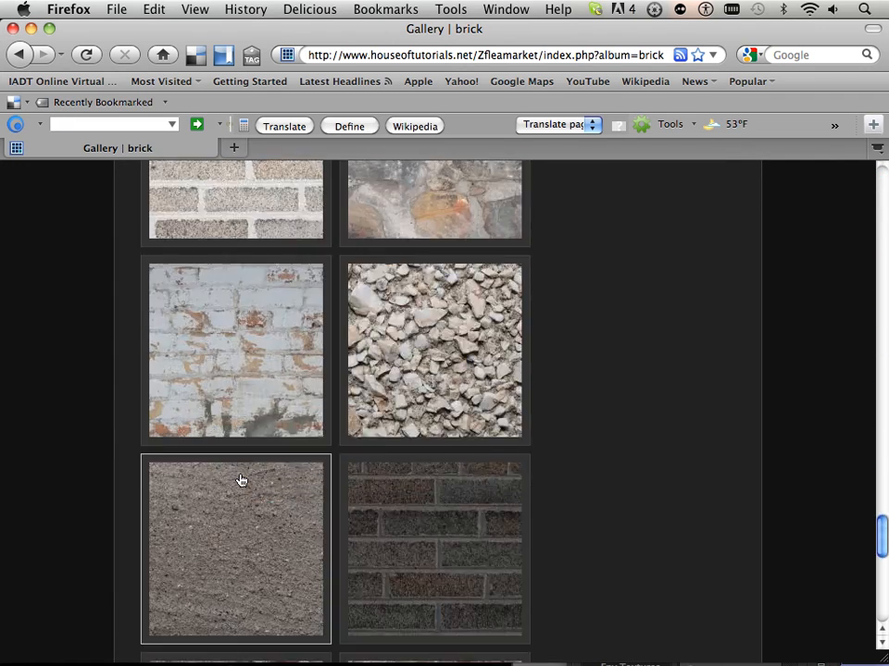
{"action": "scroll", "coordinate": [240, 479], "scroll_direction": "down", "scroll_amount": 5}
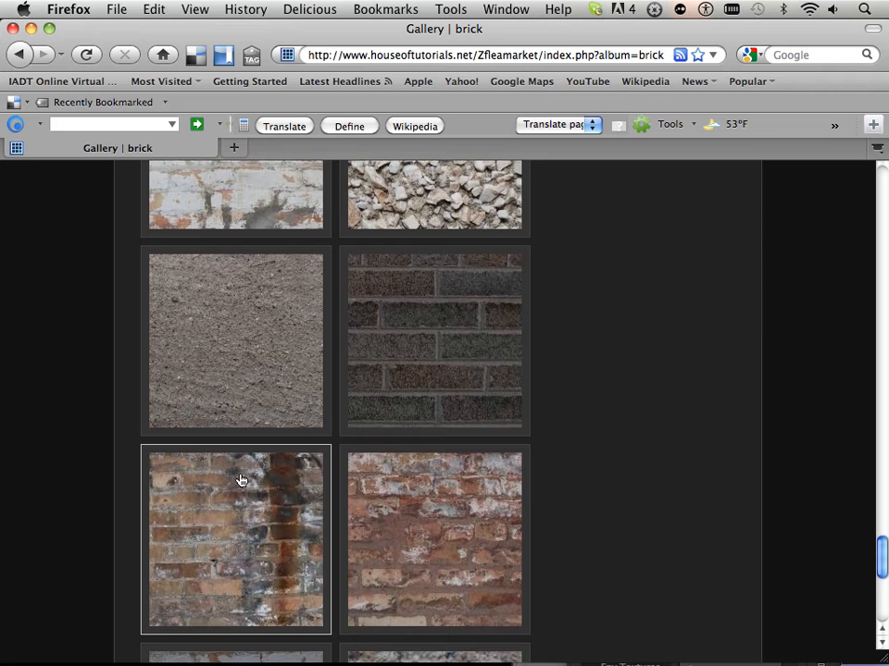
{"action": "scroll", "coordinate": [240, 479], "scroll_direction": "down", "scroll_amount": 2}
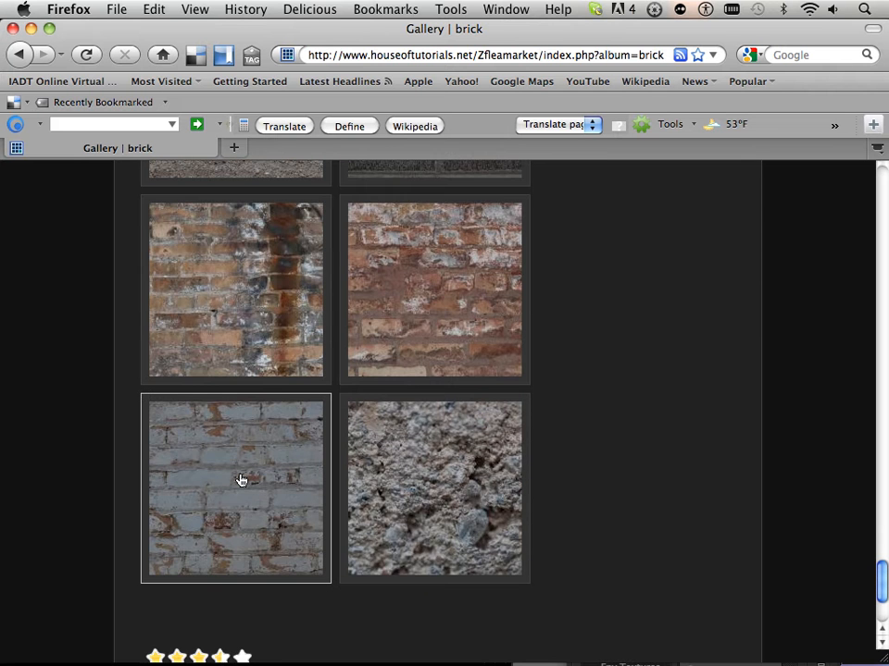
{"action": "scroll", "coordinate": [240, 480], "scroll_direction": "up", "scroll_amount": 10}
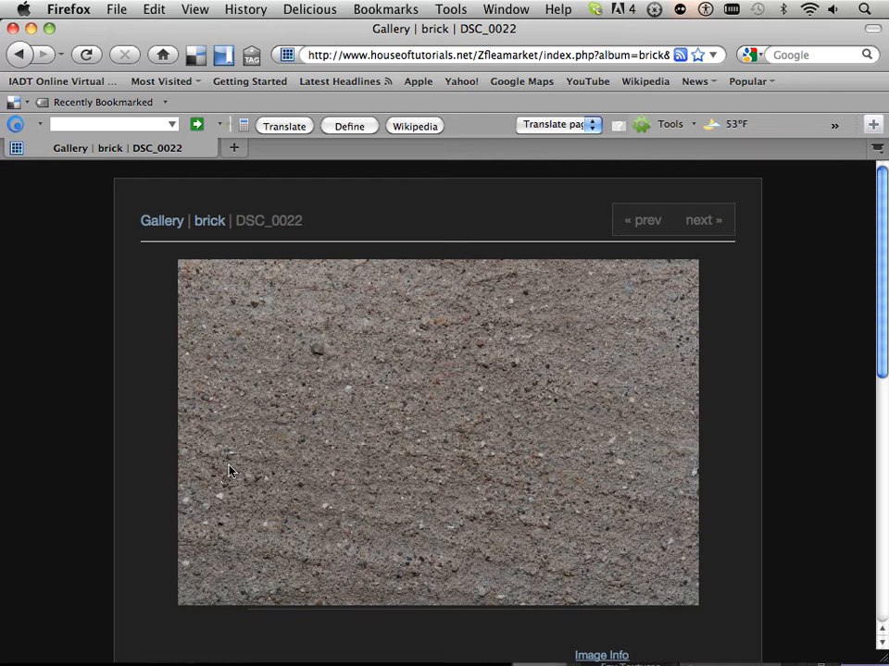
{"action": "left_click", "coordinate": [369, 489]}
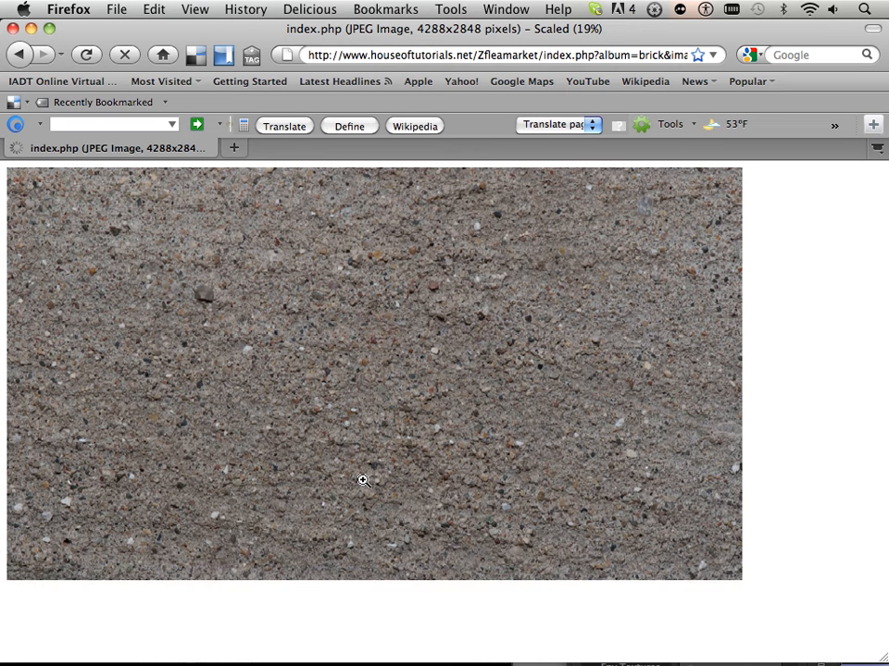
Save the full-size concrete image to the raw folder as ceiling.jpg
{"action": "right_click", "coordinate": [328, 446]}
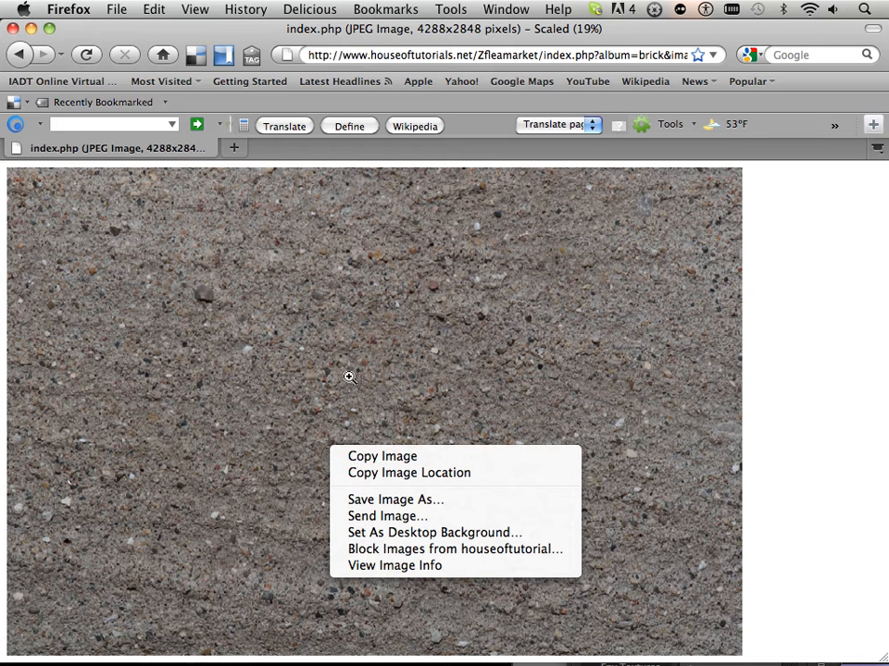
{"action": "left_click", "coordinate": [396, 500]}
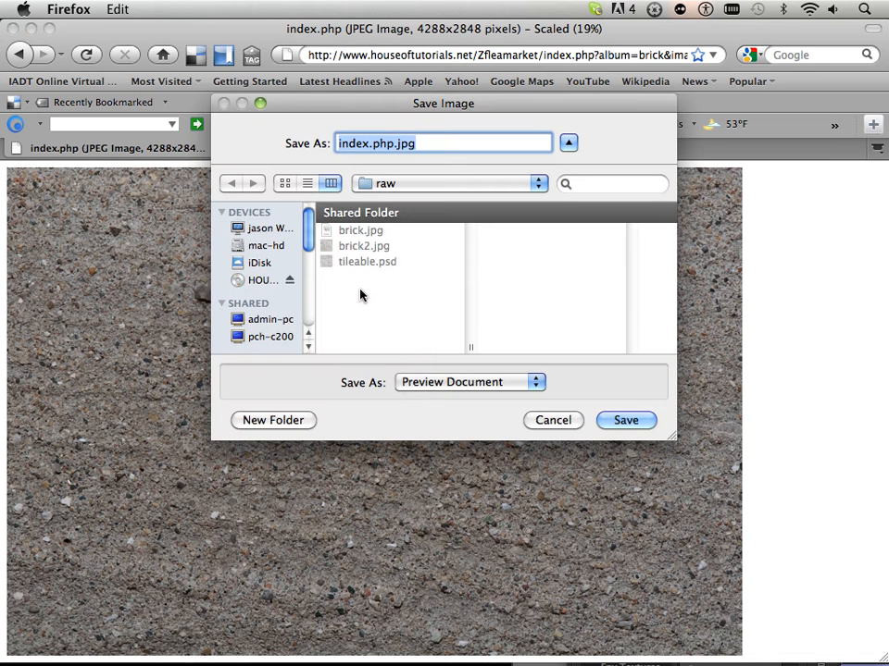
{"action": "left_click", "coordinate": [390, 144]}
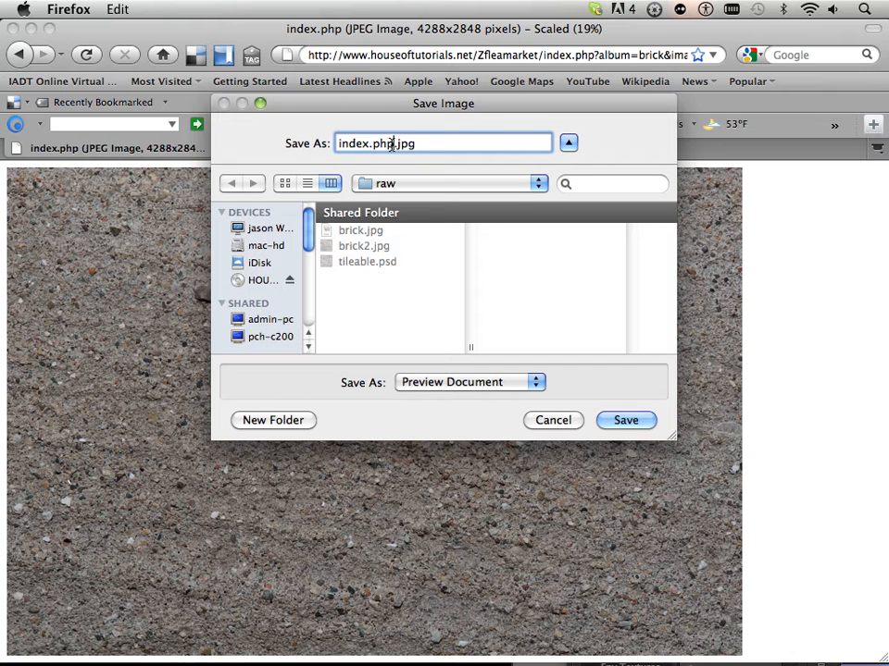
{"action": "left_click_drag", "start_coordinate": [393, 143], "coordinate": [326, 139]}
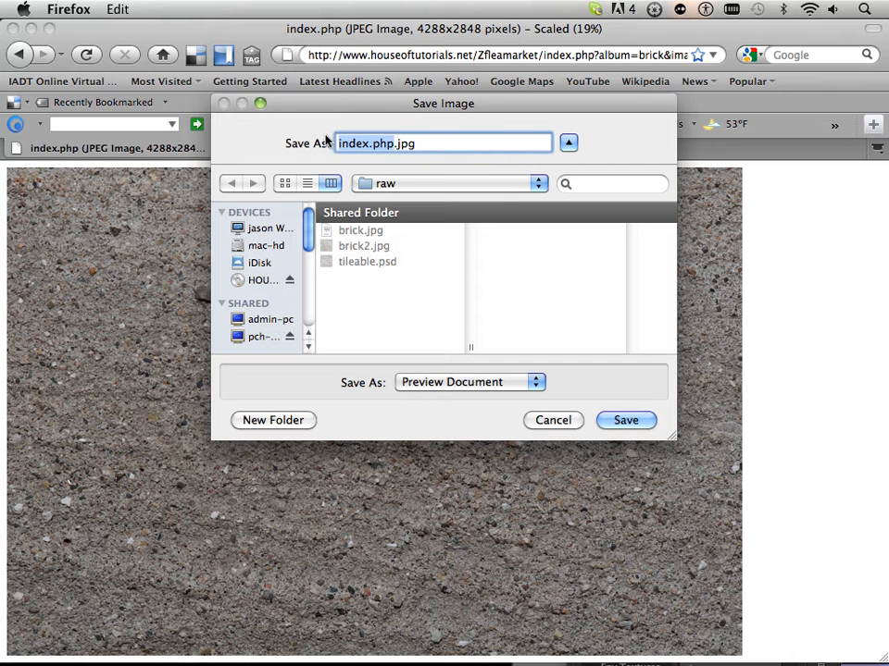
{"action": "type", "text": "ceili"}
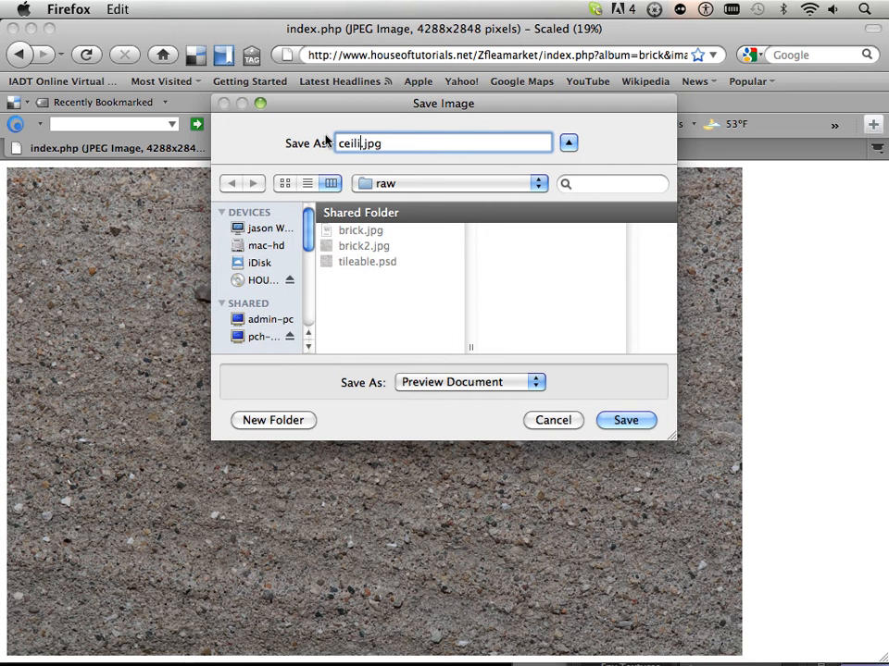
{"action": "type", "text": "ng"}
{"action": "key", "text": "Return"}
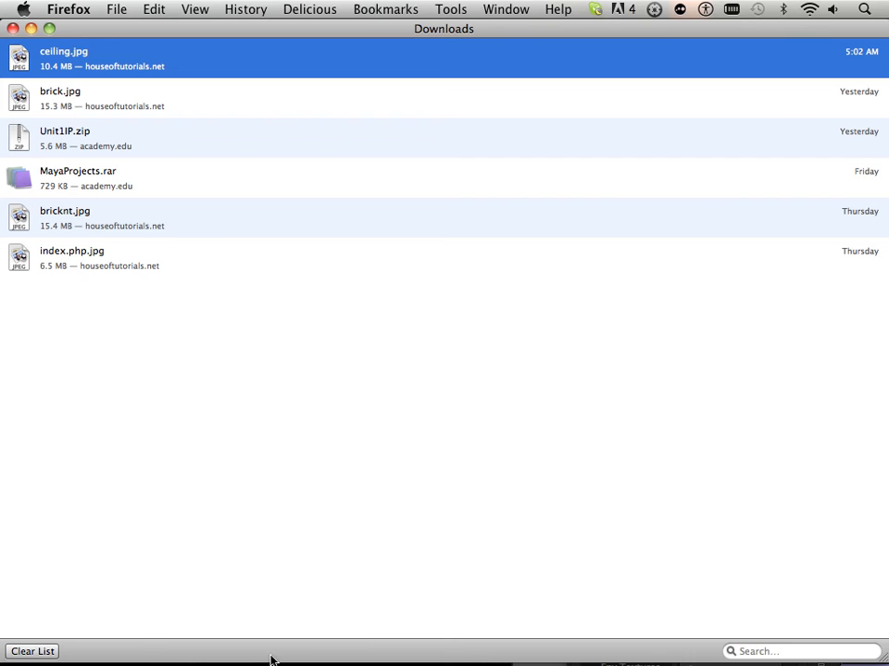
Switch to Photoshop and open ceiling.jpg from the building project's raw folder
{"action": "left_click", "coordinate": [95, 649]}
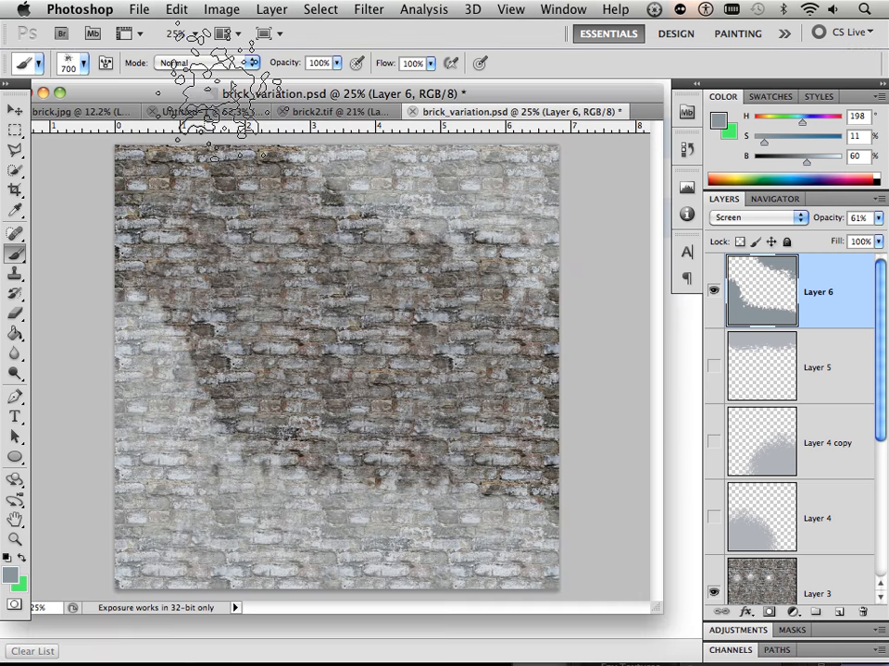
{"action": "left_click", "coordinate": [141, 11]}
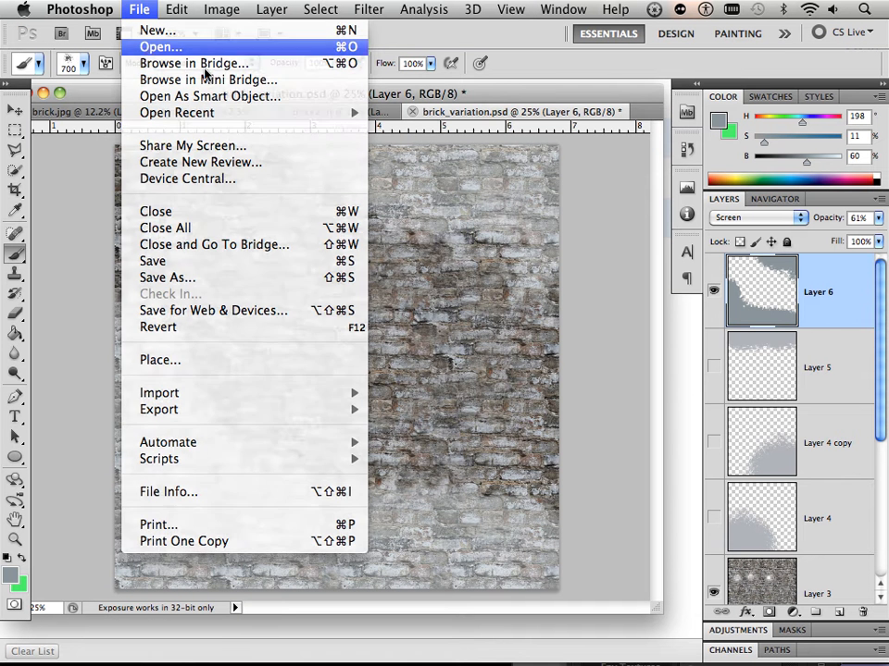
{"action": "left_click", "coordinate": [199, 44]}
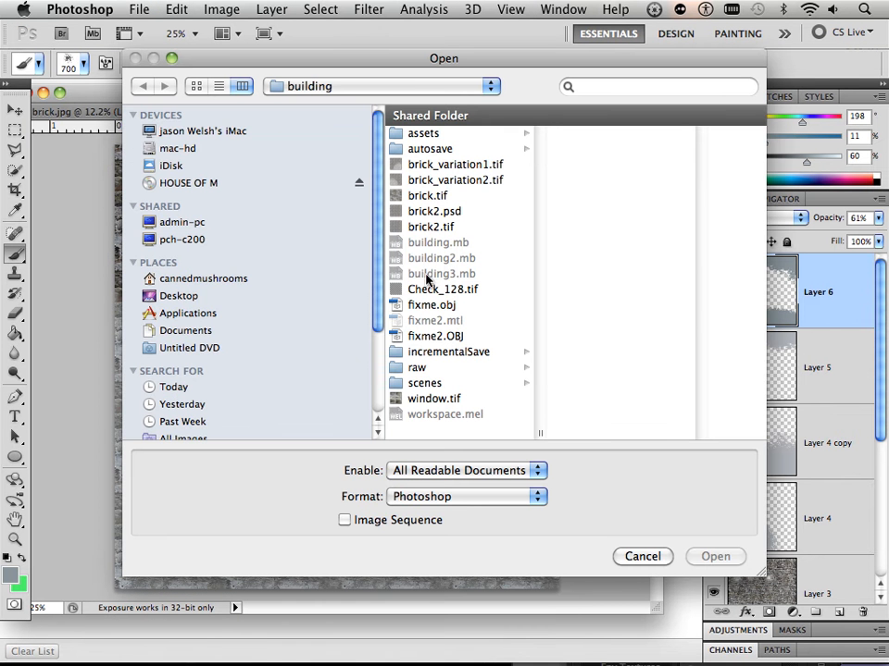
{"action": "left_click", "coordinate": [416, 367]}
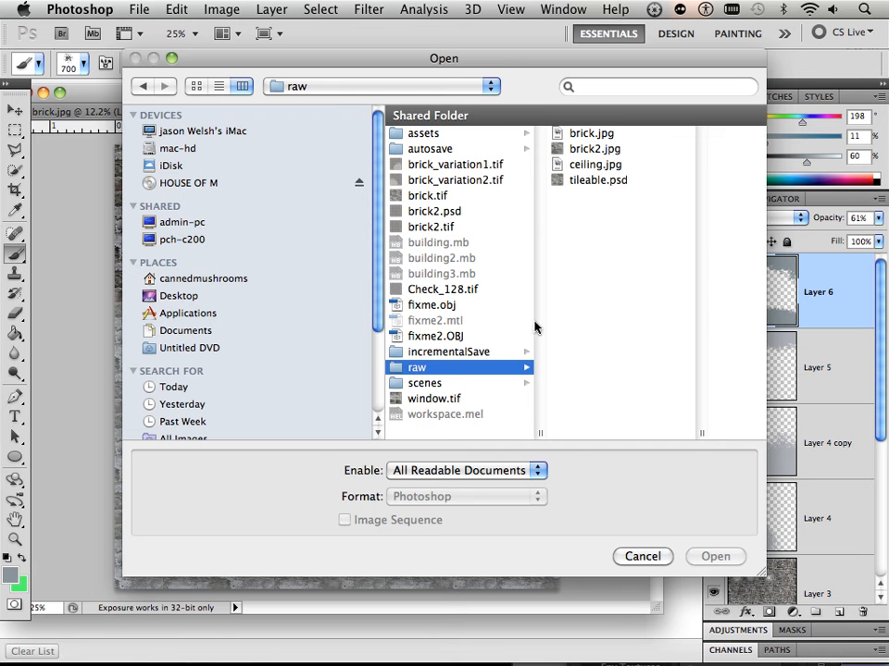
{"action": "left_click", "coordinate": [574, 167]}
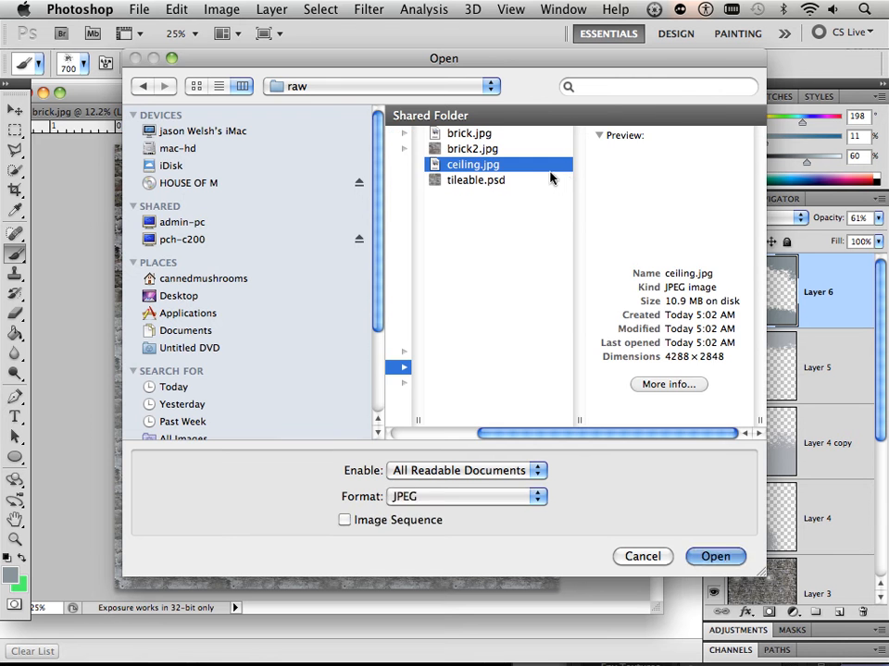
{"action": "double_click", "coordinate": [551, 178]}
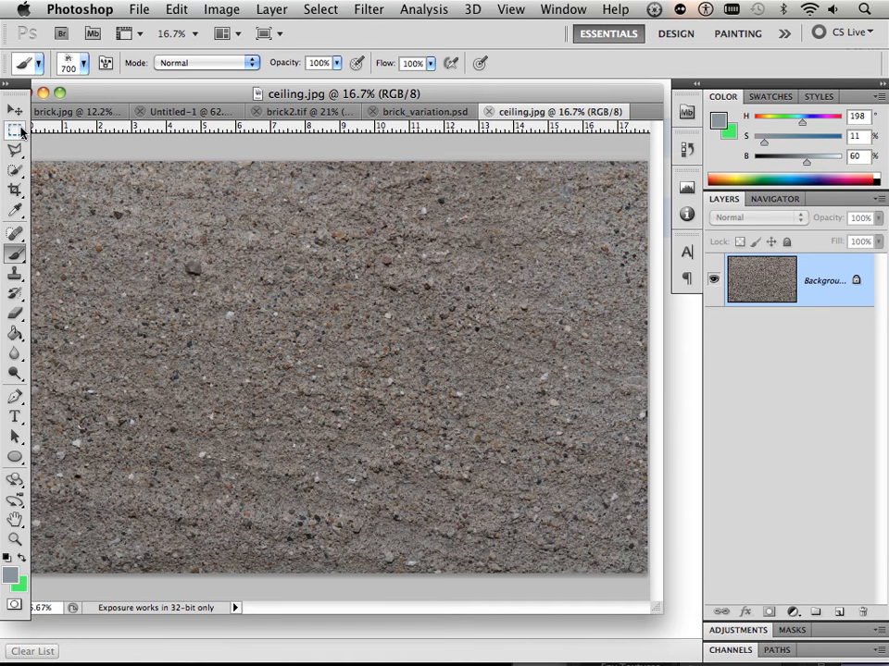
Crop the concrete image to a square marquee selection about 11 inches wide, taken from its right-hand part
{"action": "key", "text": "m"}
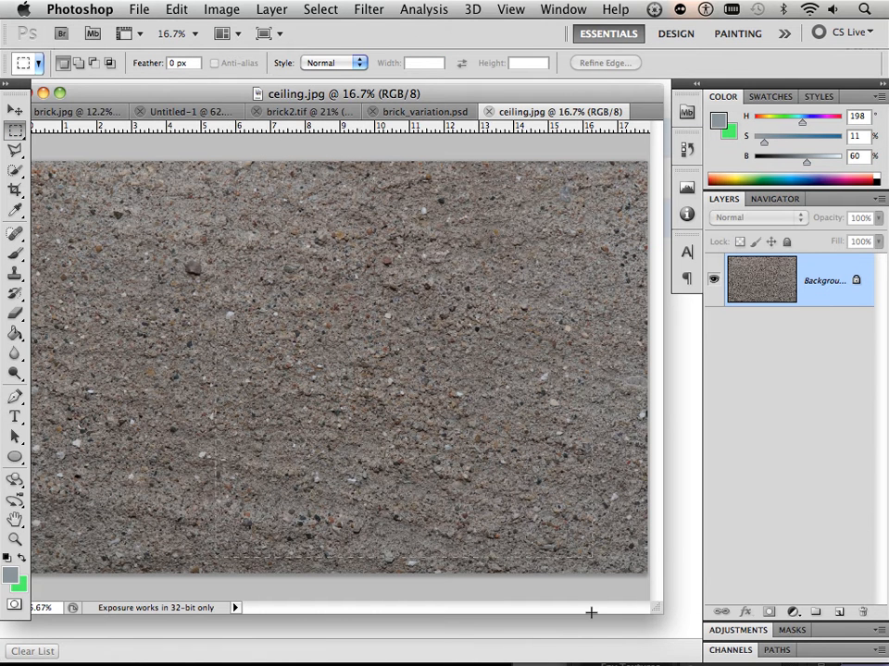
{"action": "left_click_drag", "start_coordinate": [596, 561], "coordinate": [217, 181]}
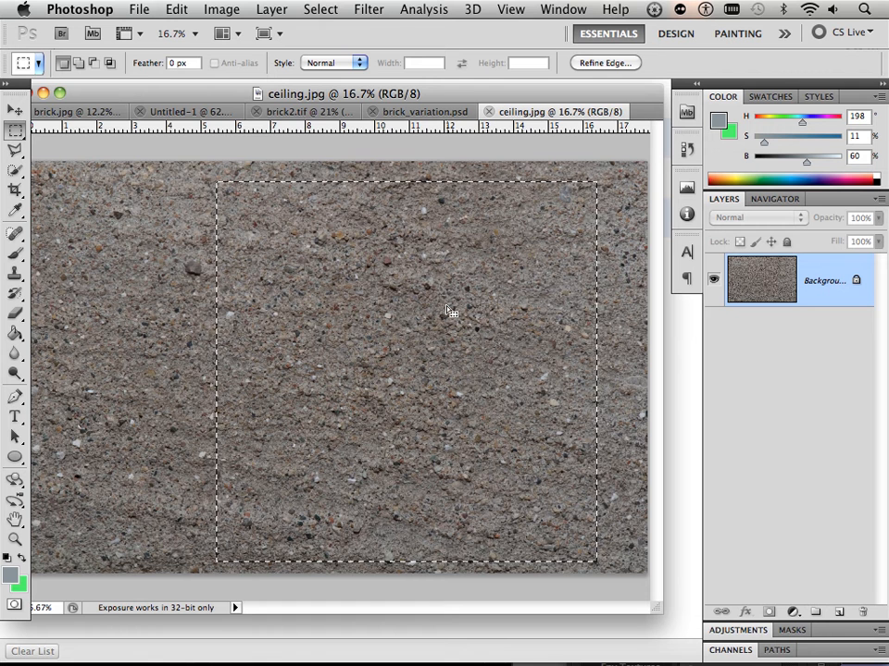
{"action": "left_click", "coordinate": [230, 10]}
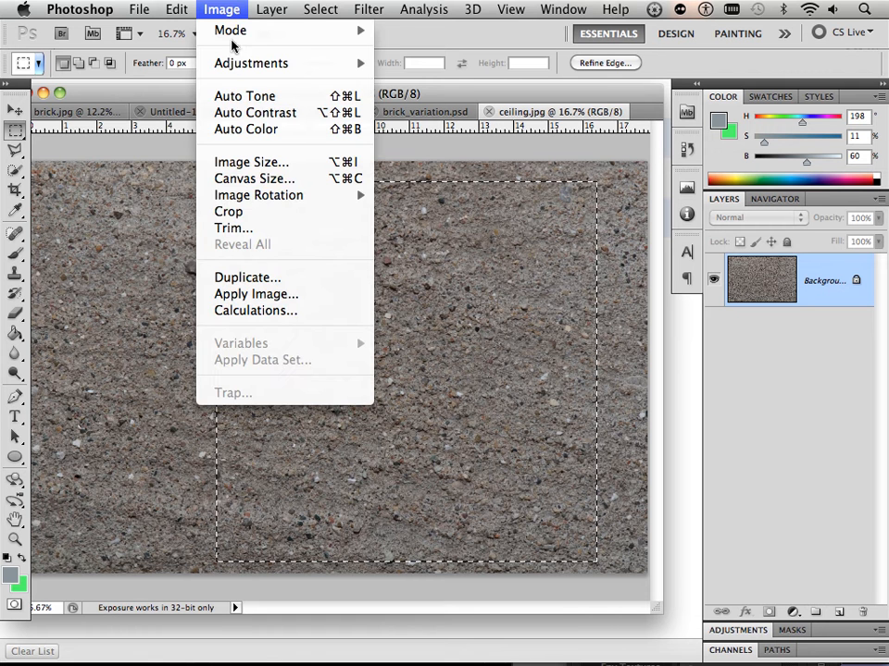
{"action": "left_click", "coordinate": [231, 212]}
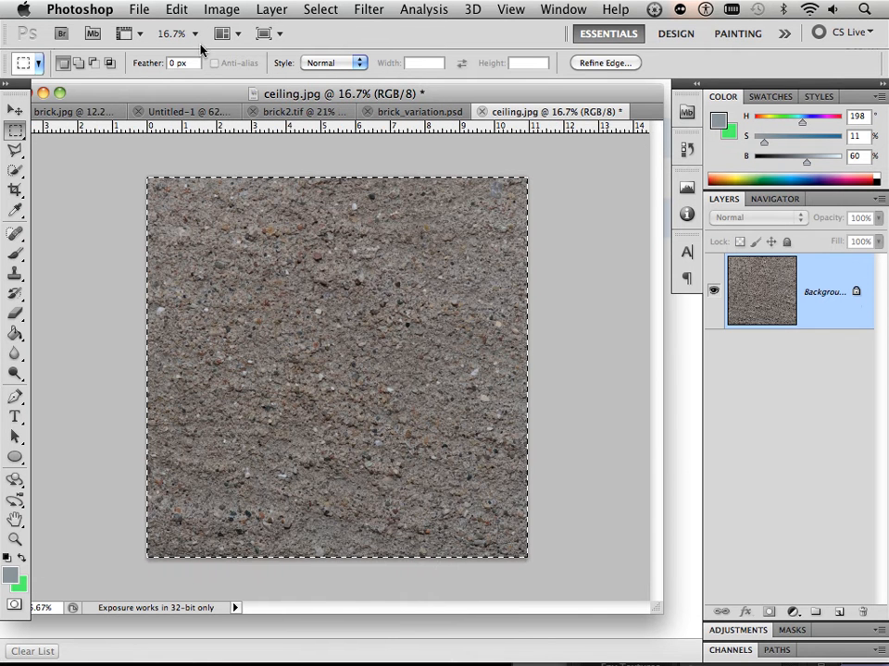
Save the cropped concrete image as a TIFF named ceiling.tif in the building folder, accepting the TIFF options
{"action": "left_click", "coordinate": [139, 10]}
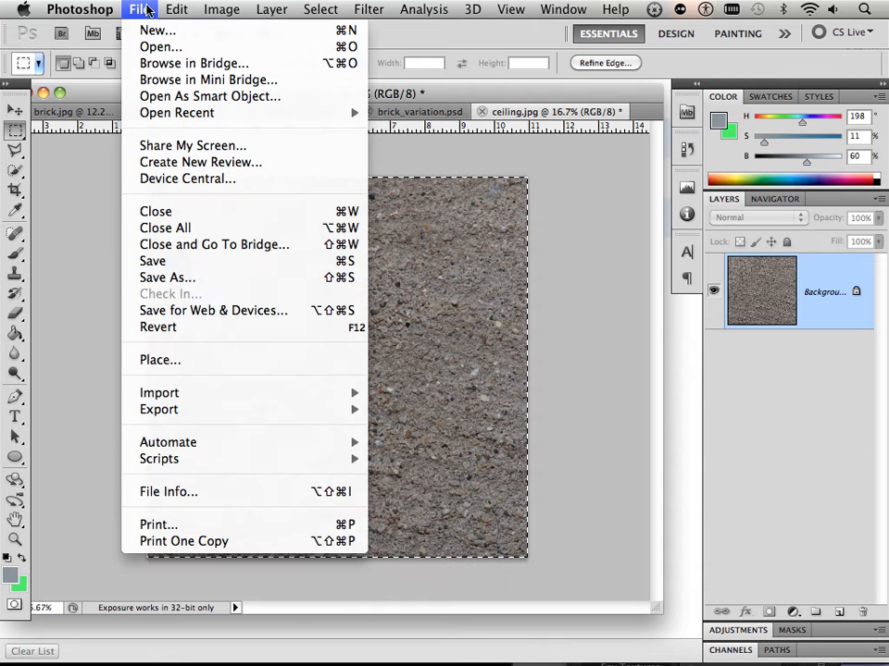
{"action": "left_click", "coordinate": [223, 289]}
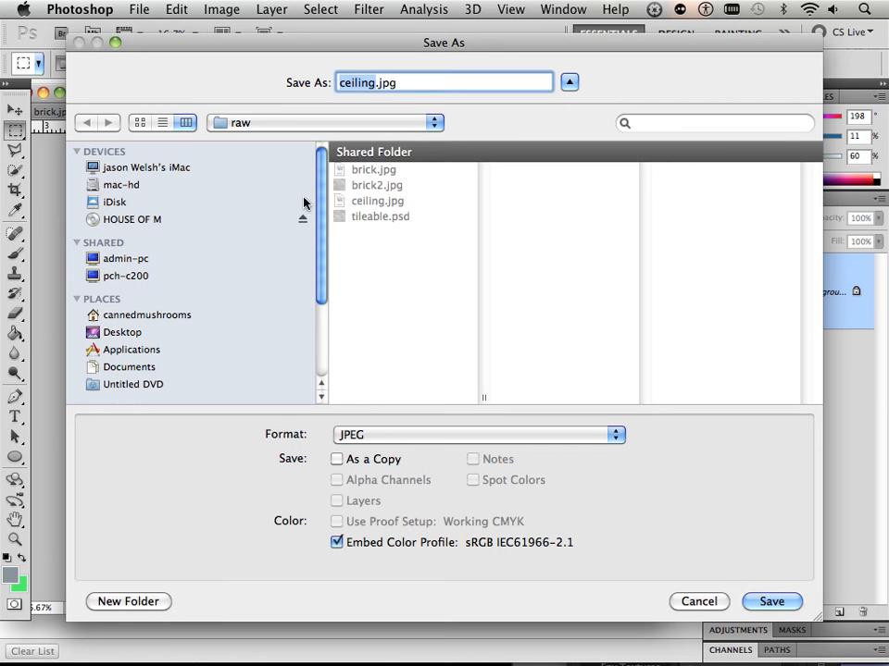
{"action": "left_click", "coordinate": [308, 125]}
{"action": "left_click", "coordinate": [307, 141]}
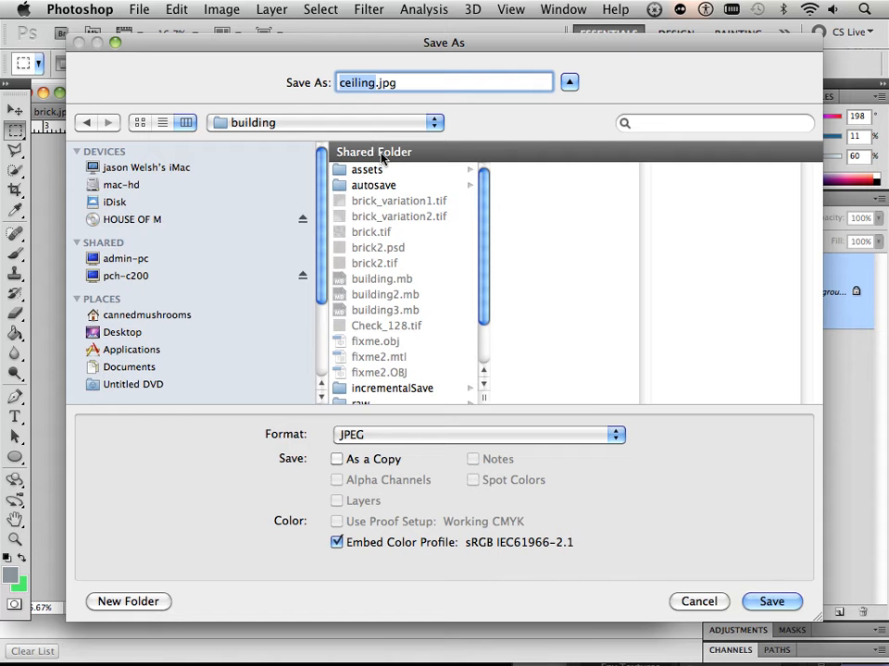
{"action": "left_click", "coordinate": [523, 435]}
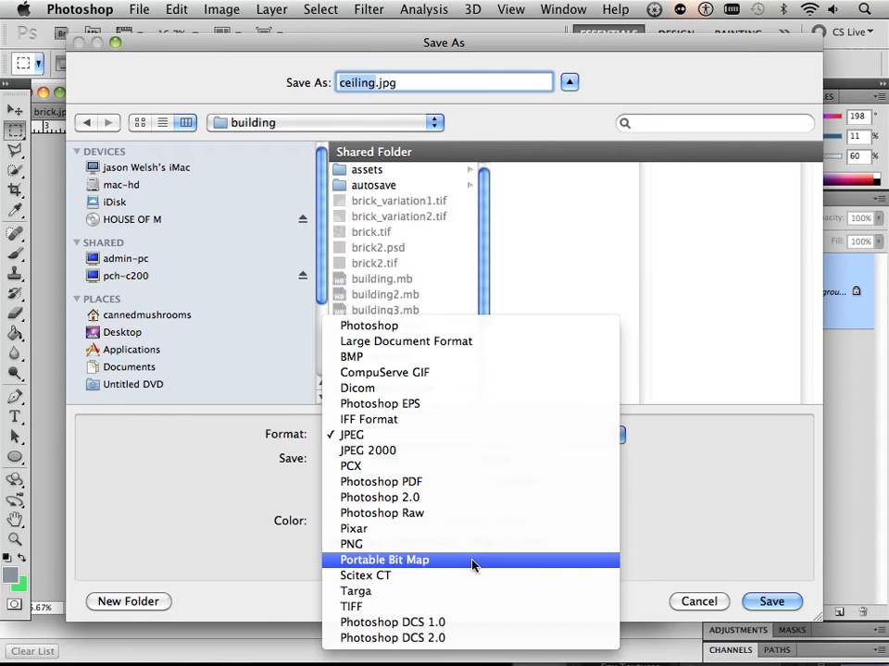
{"action": "left_click", "coordinate": [469, 607]}
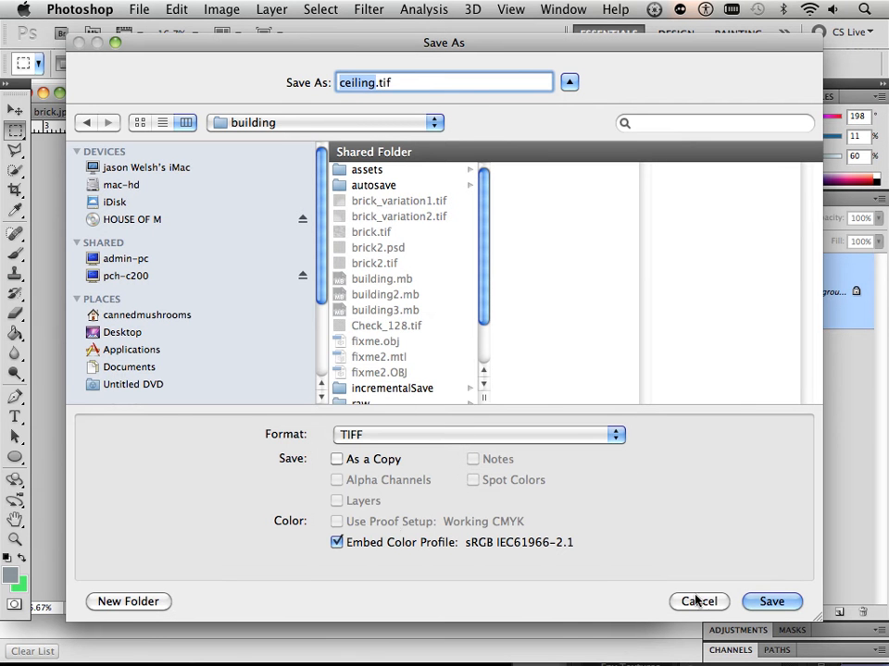
{"action": "key", "text": "Return"}
{"action": "left_click", "coordinate": [544, 126]}
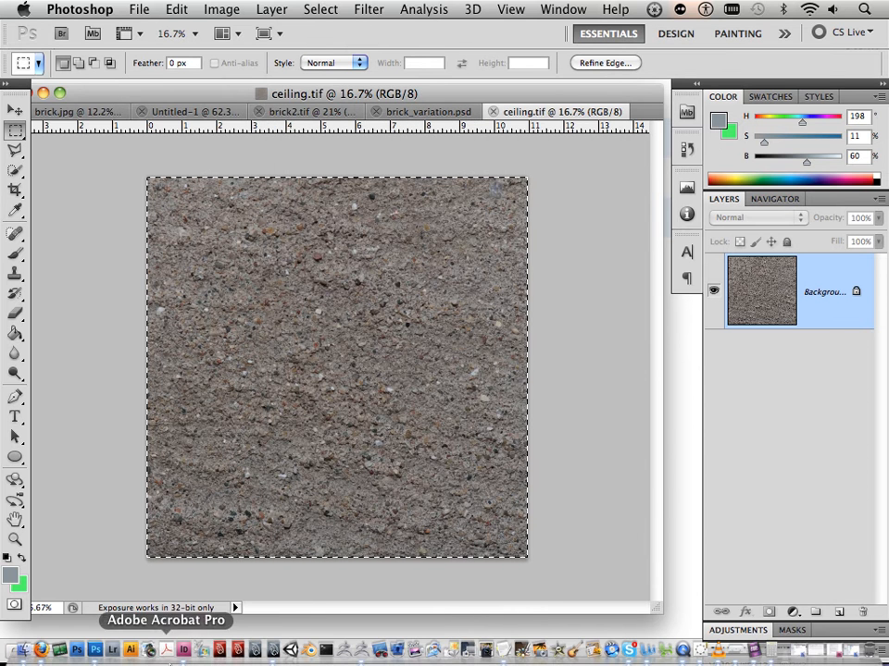
Switch to Finder and show the contents of the Desktop's building folder
{"action": "left_click", "coordinate": [23, 652]}
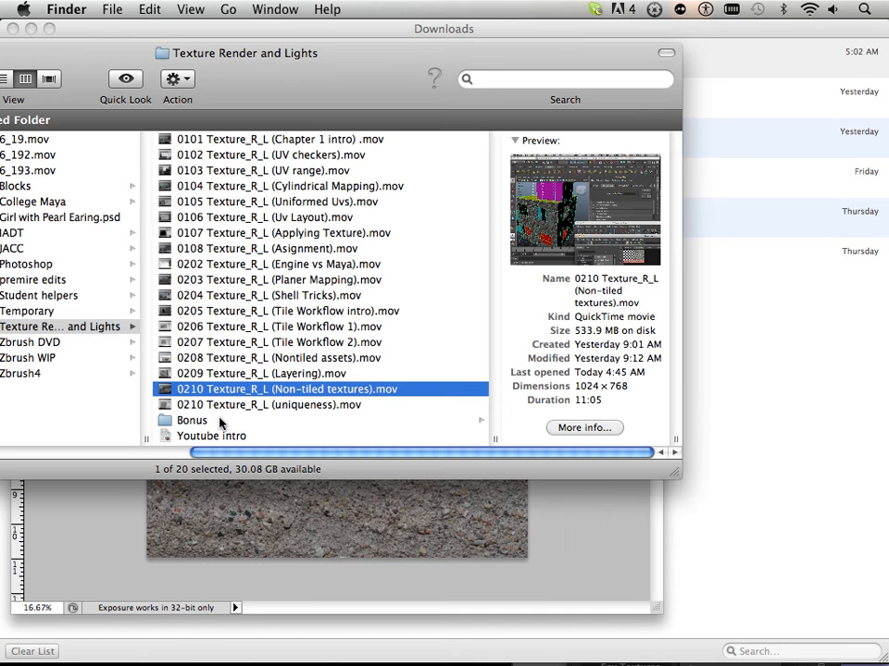
{"action": "left_click_drag", "start_coordinate": [102, 62], "coordinate": [472, 59]}
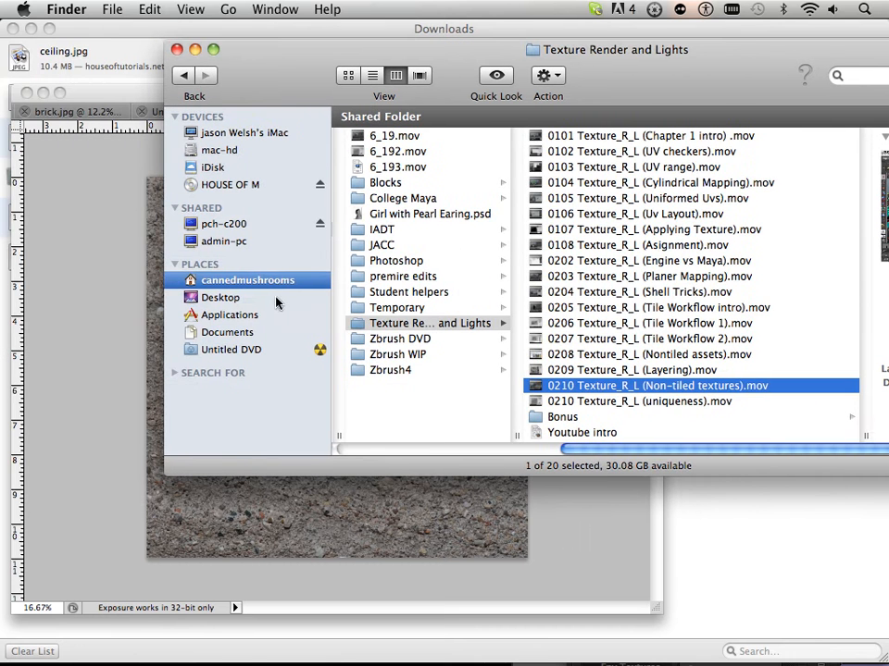
{"action": "left_click", "coordinate": [231, 298]}
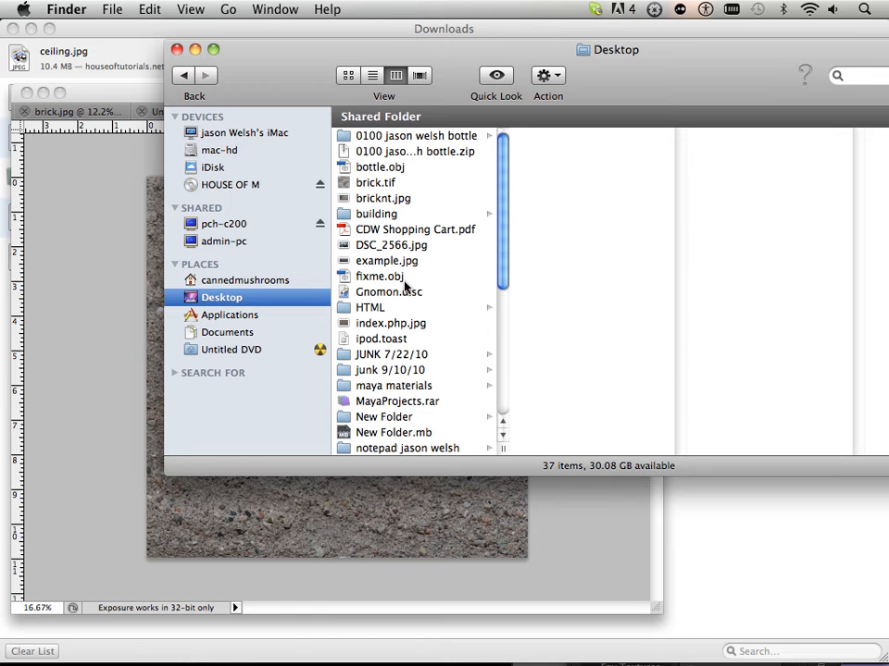
{"action": "left_click", "coordinate": [398, 214]}
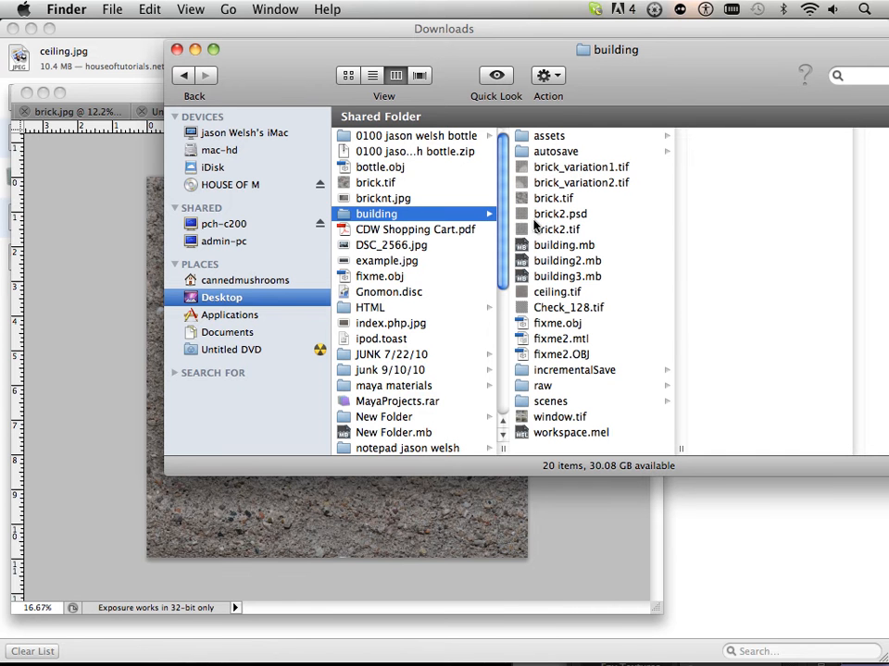
Switch to Maya and bring the Hypershade's file textures into view
{"action": "mouse_move", "coordinate": [323, 652]}
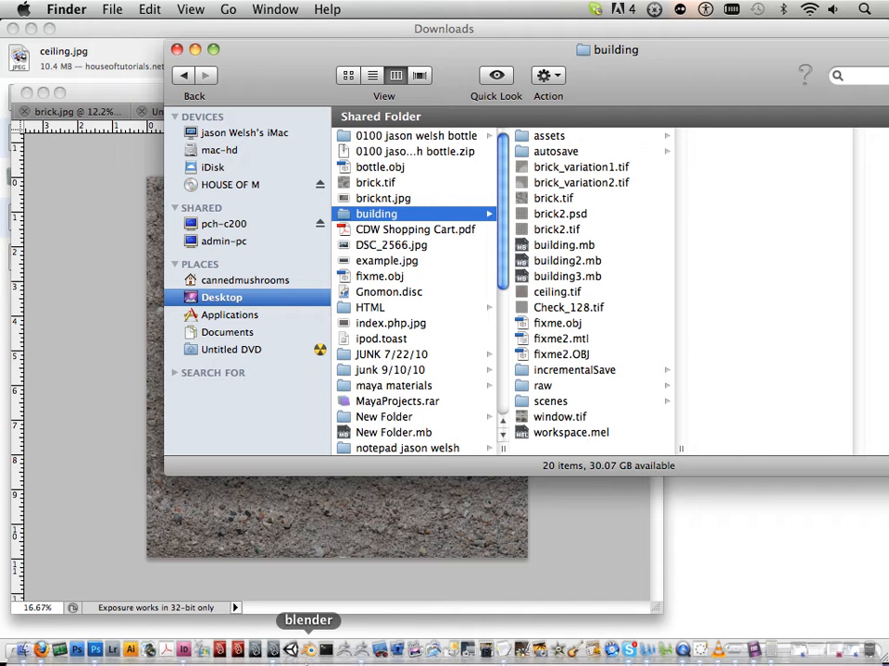
{"action": "left_click", "coordinate": [290, 651]}
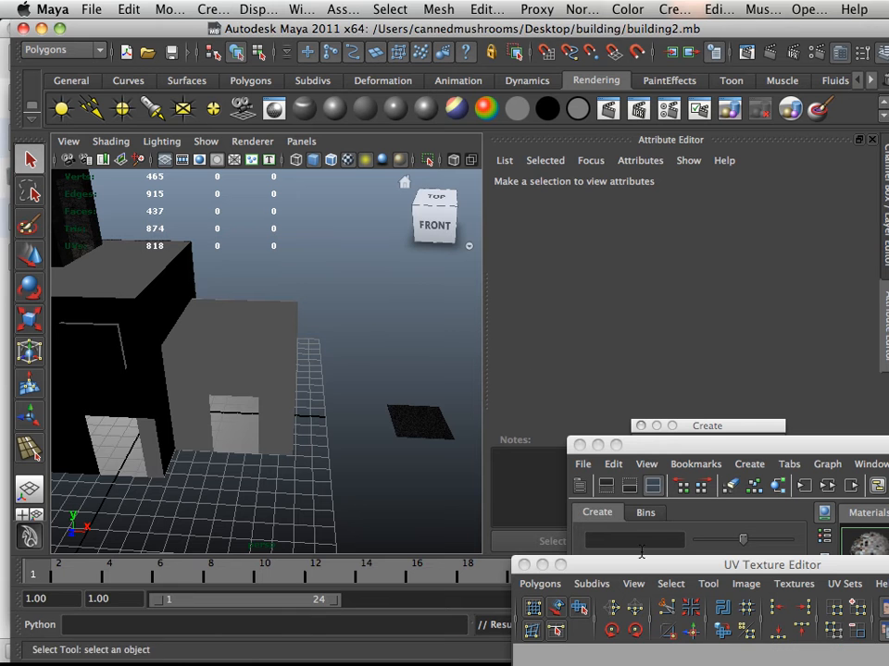
{"action": "left_click_drag", "start_coordinate": [701, 445], "coordinate": [30, 102]}
{"action": "left_click", "coordinate": [242, 169]}
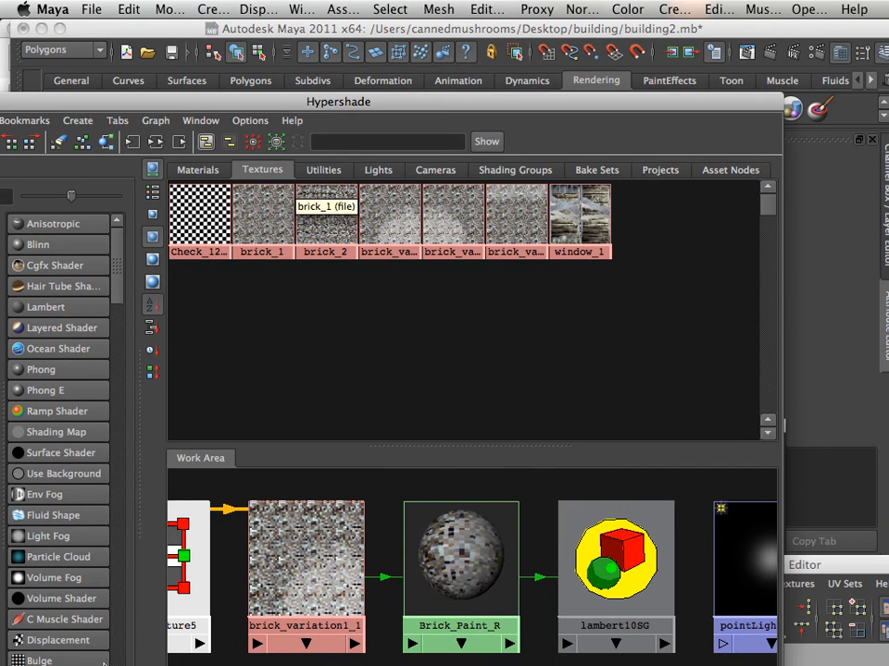
Import ceiling.tif from the Finder's building folder into the Hypershade as a file texture and select it
{"action": "left_click", "coordinate": [17, 651]}
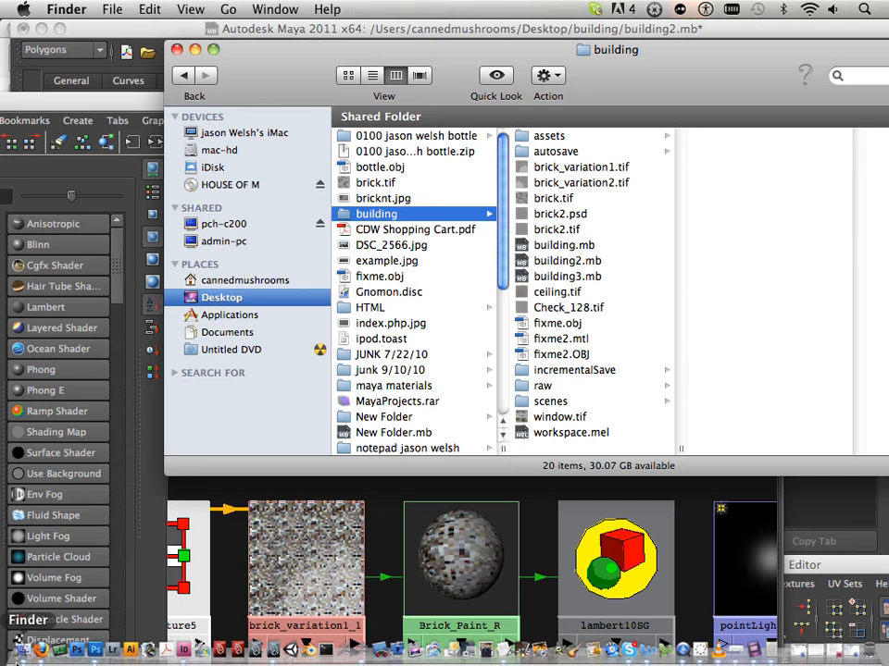
{"action": "left_click_drag", "start_coordinate": [344, 56], "coordinate": [546, 59]}
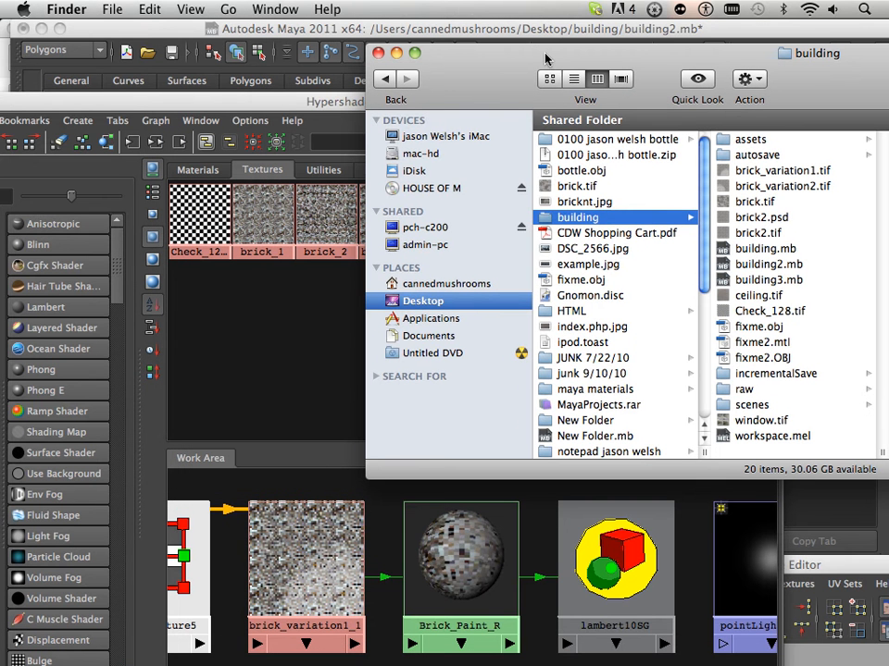
{"action": "left_click", "coordinate": [758, 295]}
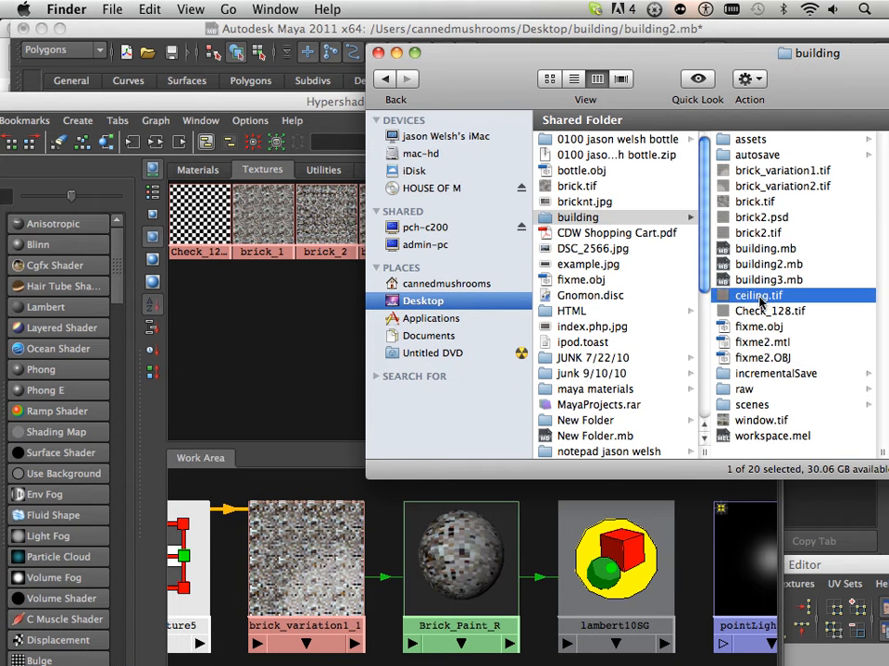
{"action": "left_click_drag", "start_coordinate": [761, 298], "coordinate": [285, 308]}
{"action": "left_click_drag", "start_coordinate": [449, 66], "coordinate": [868, 205]}
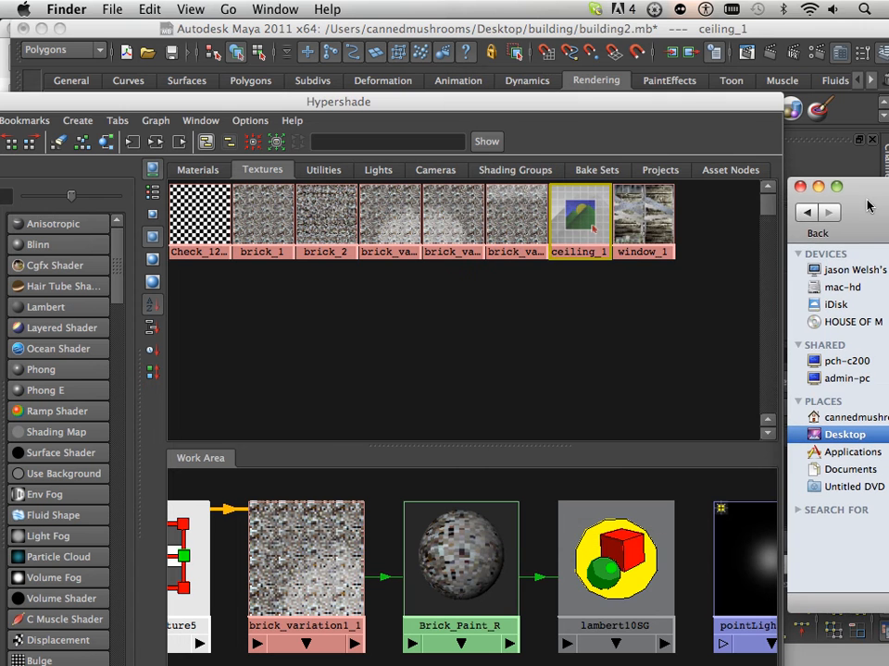
{"action": "left_click", "coordinate": [570, 205]}
Graph the yellow ceilings material and connect the ceiling_1 texture to it as its colour
{"action": "left_click_drag", "start_coordinate": [617, 101], "coordinate": [462, 88]}
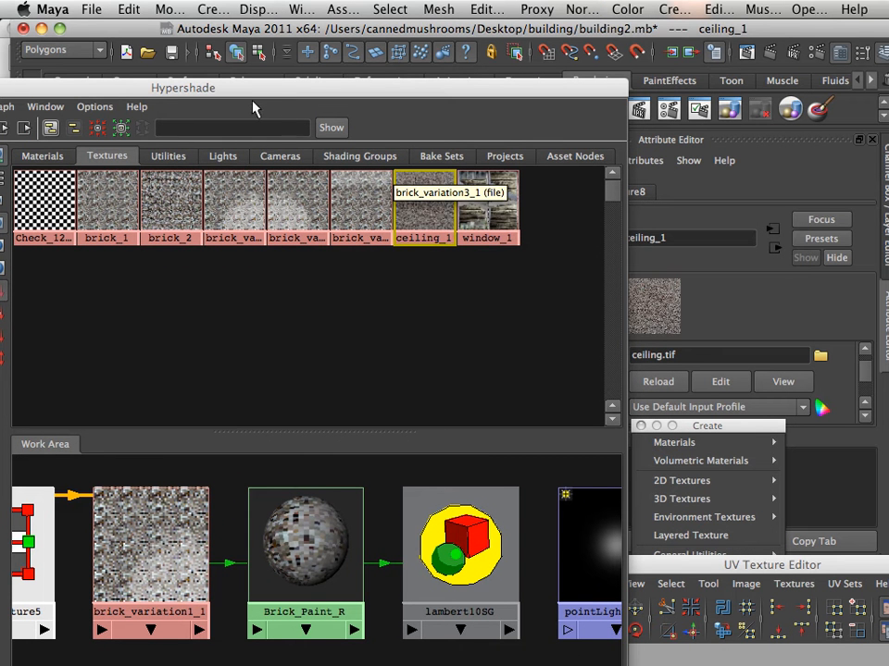
{"action": "left_click_drag", "start_coordinate": [252, 95], "coordinate": [380, 81]}
{"action": "left_click", "coordinate": [172, 137]}
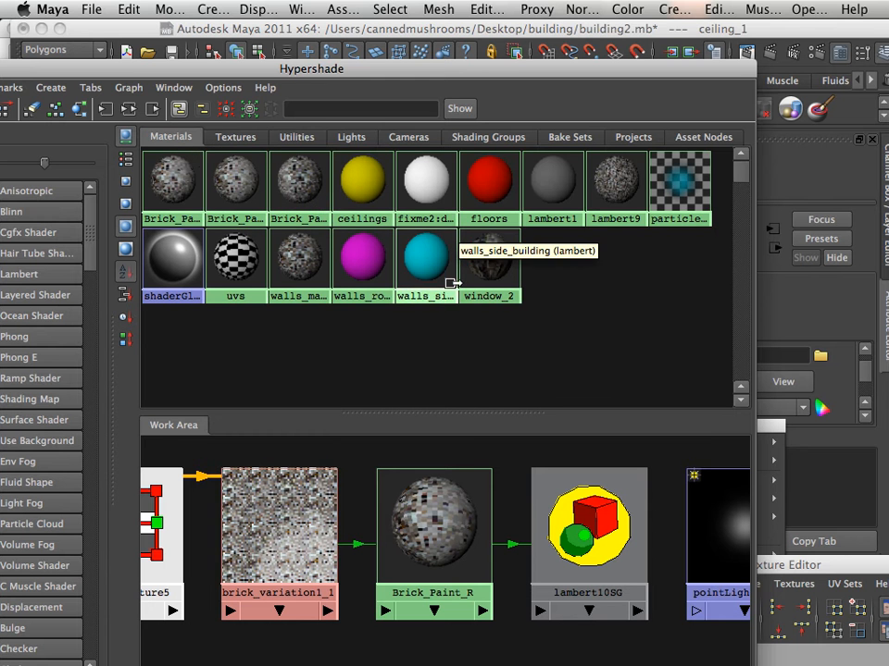
{"action": "left_click", "coordinate": [379, 186]}
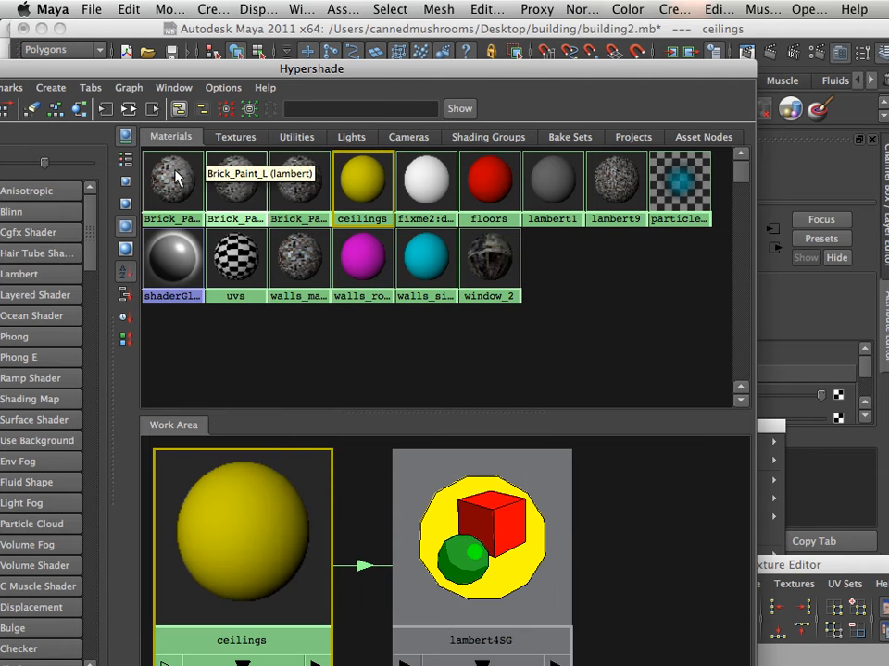
{"action": "left_click", "coordinate": [238, 138]}
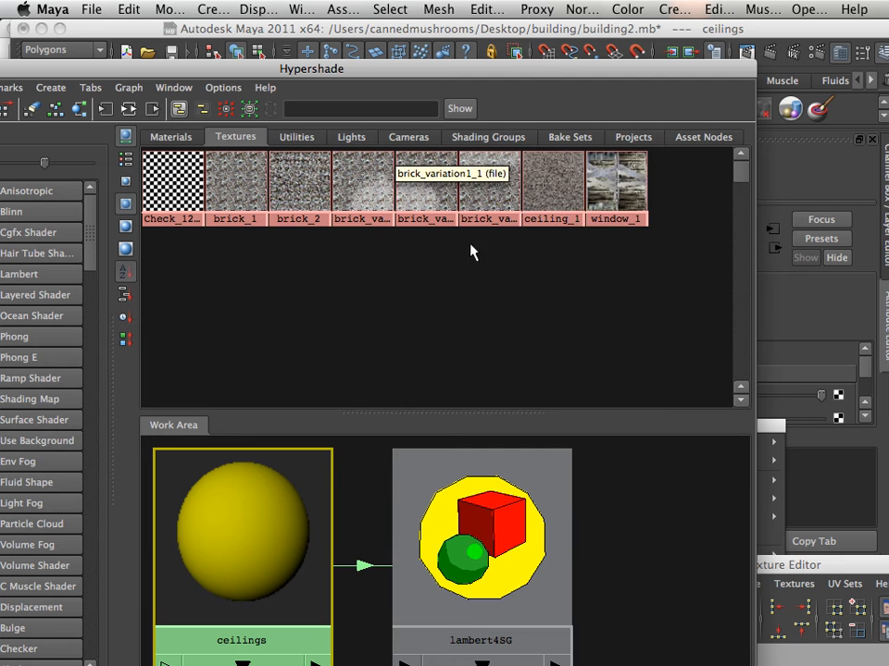
{"action": "middle_click_drag", "start_coordinate": [533, 193], "coordinate": [294, 396]}
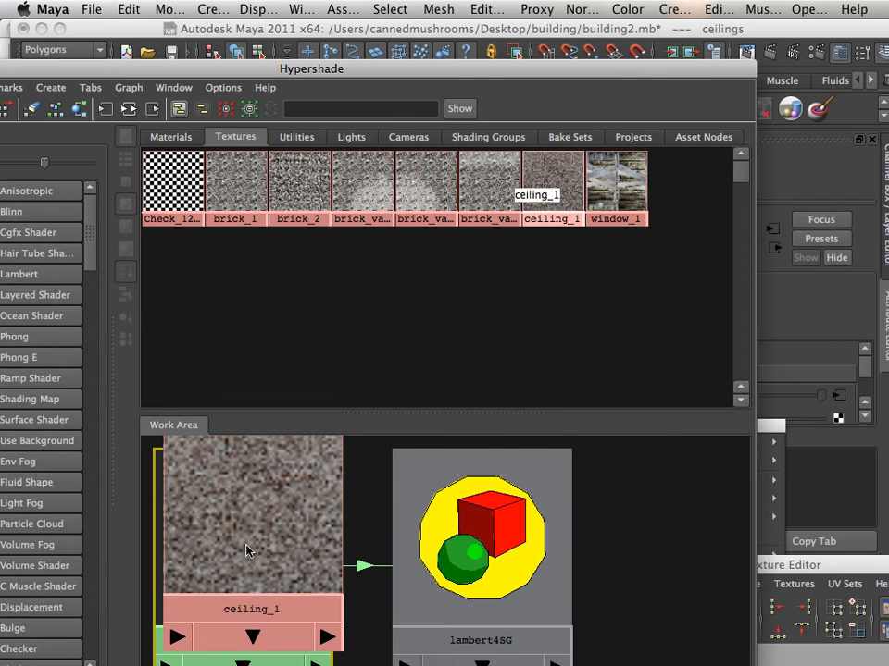
{"action": "left_click_drag", "start_coordinate": [245, 546], "coordinate": [511, 566]}
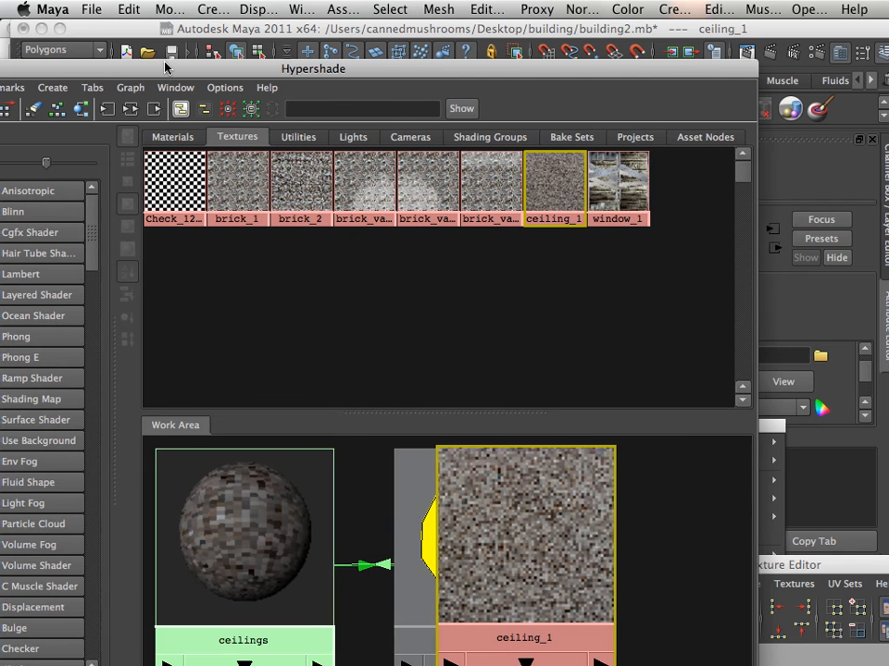
Put the main building mesh in UV component mode and select a UV point on its roof
{"action": "left_click_drag", "start_coordinate": [167, 68], "coordinate": [693, 308]}
{"action": "left_click_drag", "start_coordinate": [268, 297], "coordinate": [305, 324], "text": "alt"}
{"action": "right_click_drag", "start_coordinate": [306, 324], "coordinate": [361, 343], "text": "alt"}
{"action": "middle_click_drag", "start_coordinate": [361, 343], "coordinate": [307, 348], "text": "alt"}
{"action": "right_click_drag", "start_coordinate": [308, 337], "coordinate": [365, 338]}
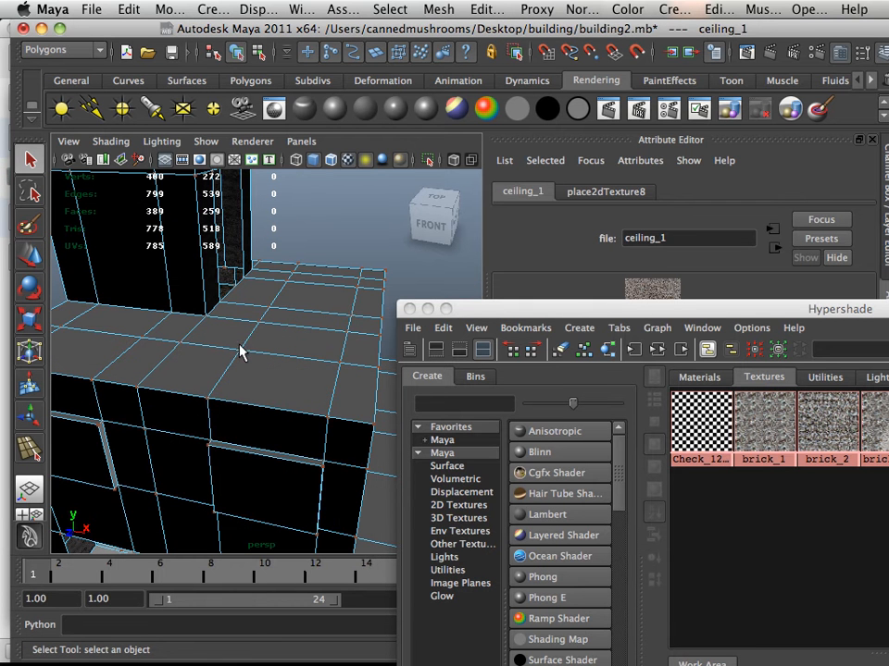
{"action": "left_click", "coordinate": [238, 355]}
Select the point light inside the brick building and uncover its attributes by moving the Hypershade aside
{"action": "left_click_drag", "start_coordinate": [247, 380], "coordinate": [238, 371], "text": "alt"}
{"action": "right_click_drag", "start_coordinate": [238, 371], "coordinate": [343, 441], "text": "alt"}
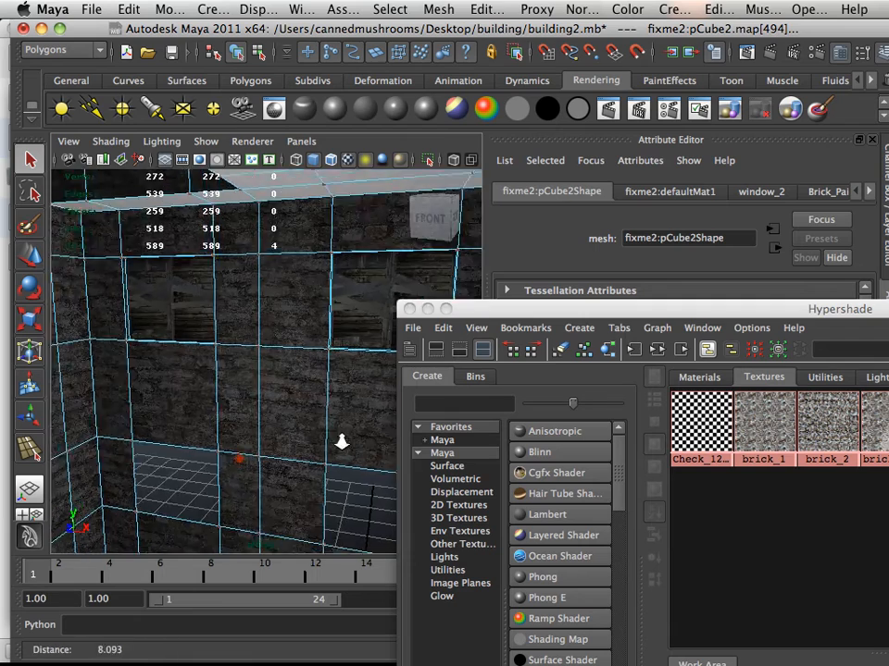
{"action": "middle_click_drag", "start_coordinate": [344, 441], "coordinate": [221, 396], "text": "alt"}
{"action": "left_click_drag", "start_coordinate": [221, 396], "coordinate": [349, 273], "text": "alt"}
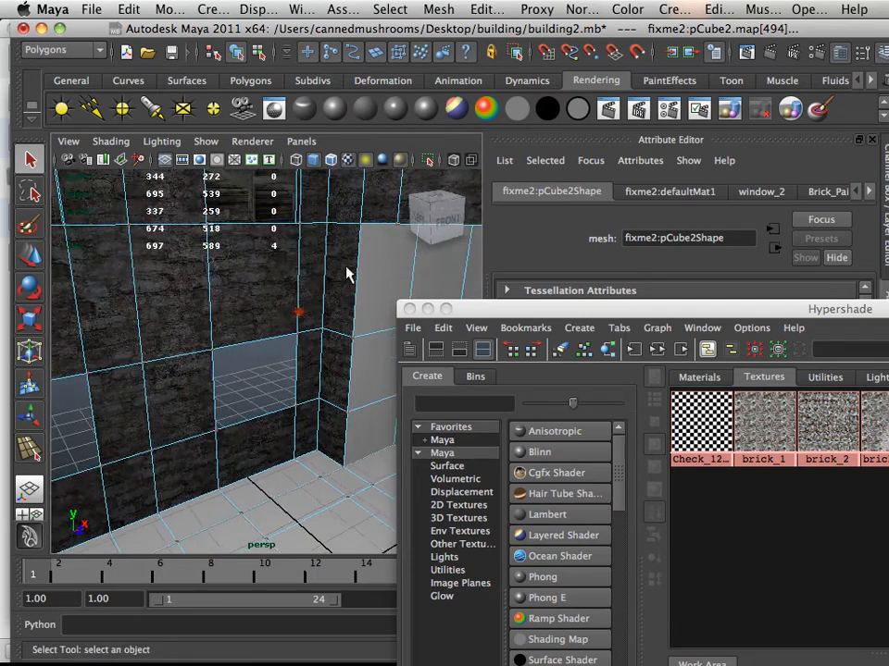
{"action": "middle_click_drag", "start_coordinate": [349, 272], "coordinate": [185, 240], "text": "alt"}
{"action": "middle_click_drag", "start_coordinate": [145, 336], "coordinate": [244, 333], "text": "alt"}
{"action": "left_click_drag", "start_coordinate": [213, 324], "coordinate": [242, 286], "text": "alt"}
{"action": "right_click_drag", "start_coordinate": [241, 286], "coordinate": [278, 302], "text": "alt"}
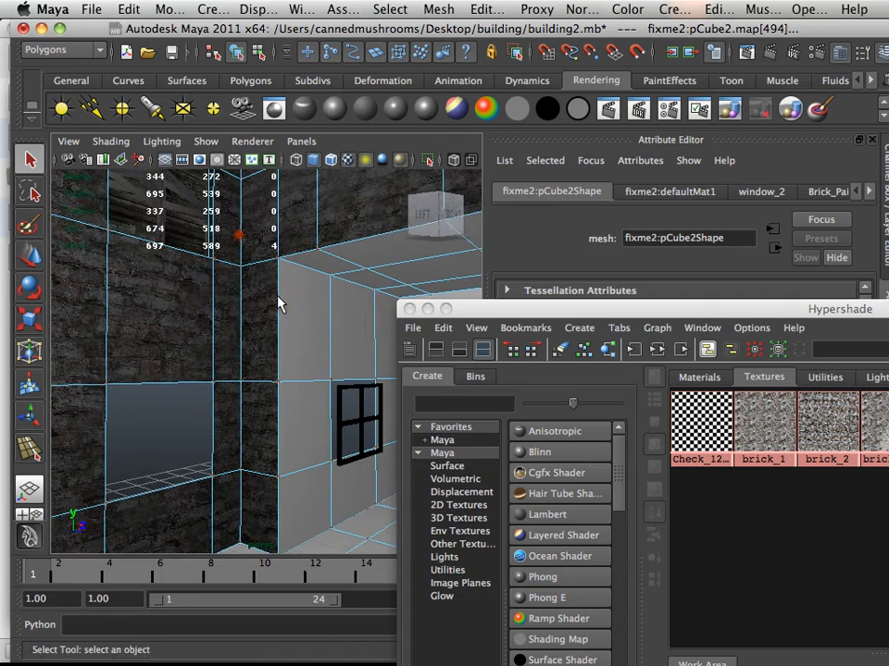
{"action": "middle_click_drag", "start_coordinate": [278, 302], "coordinate": [274, 411], "text": "alt"}
{"action": "left_click_drag", "start_coordinate": [274, 411], "coordinate": [247, 412], "text": "alt"}
{"action": "right_click_drag", "start_coordinate": [246, 412], "coordinate": [226, 377], "text": "alt"}
{"action": "left_click", "coordinate": [226, 361]}
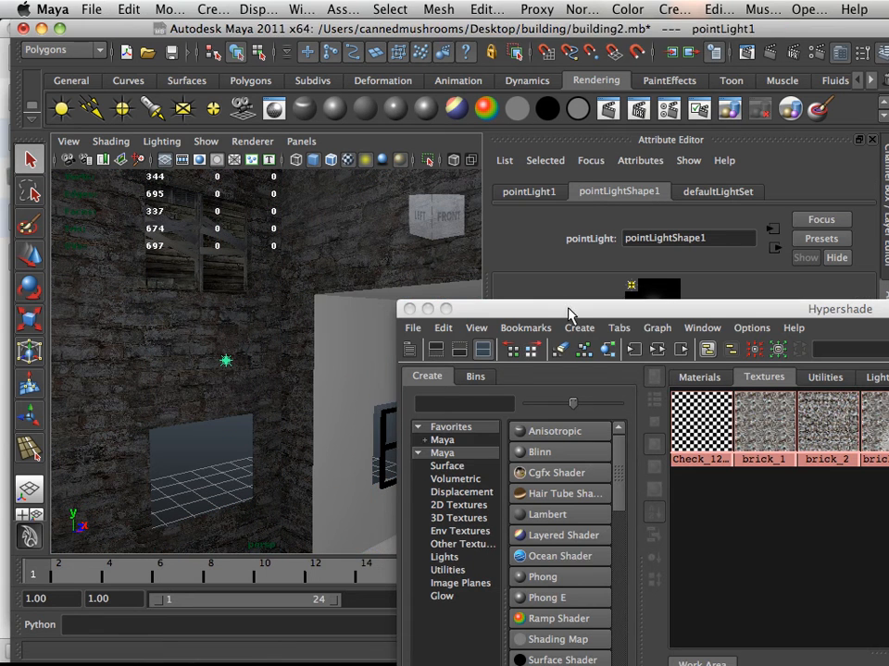
{"action": "left_click_drag", "start_coordinate": [571, 313], "coordinate": [498, 530]}
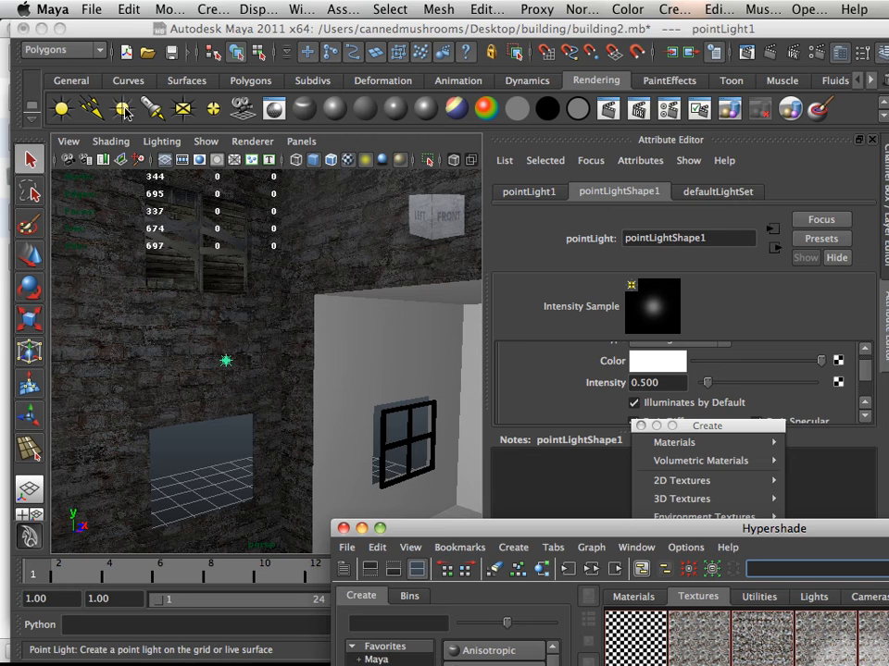
Examine the brick walls, windows, floor and ceiling around the point light, and check which viewport renderer is active
{"action": "left_click_drag", "start_coordinate": [175, 280], "coordinate": [161, 328], "text": "alt"}
{"action": "middle_click_drag", "start_coordinate": [161, 327], "coordinate": [236, 210], "text": "alt"}
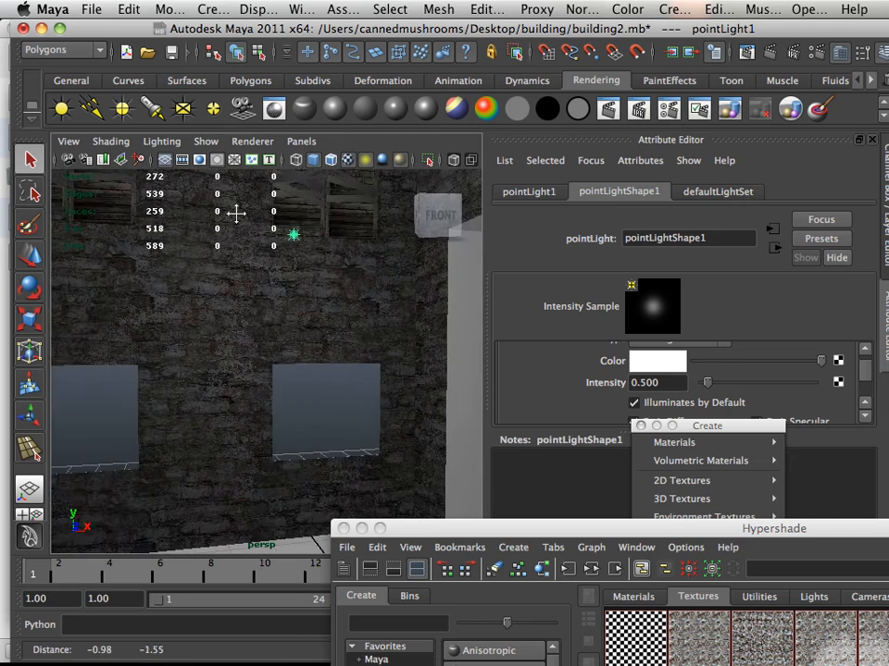
{"action": "left_click_drag", "start_coordinate": [236, 210], "coordinate": [151, 285], "text": "alt"}
{"action": "left_click_drag", "start_coordinate": [247, 294], "coordinate": [139, 272], "text": "alt"}
{"action": "left_click", "coordinate": [248, 142]}
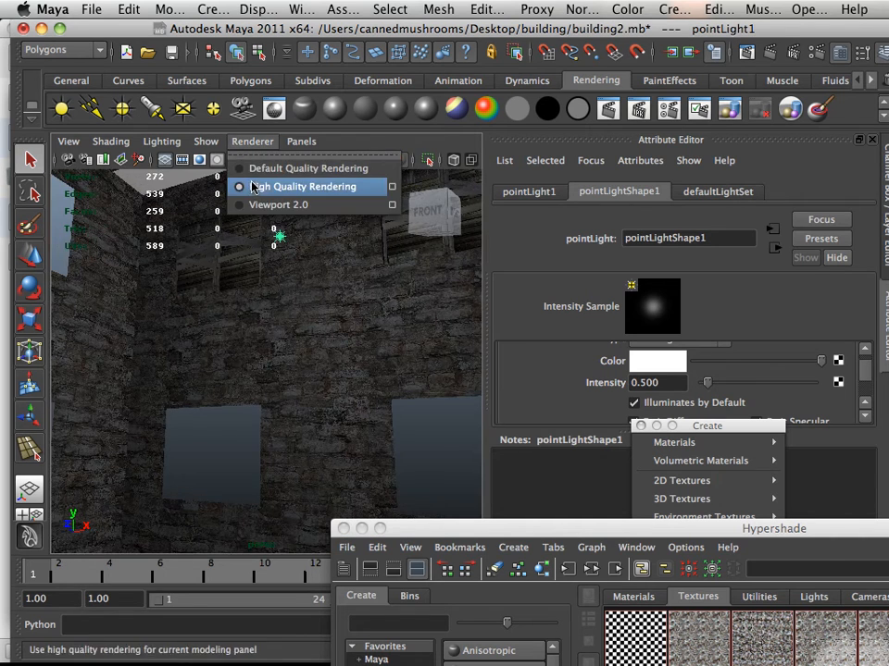
{"action": "left_click", "coordinate": [271, 437]}
{"action": "left_click_drag", "start_coordinate": [268, 430], "coordinate": [284, 437], "text": "alt"}
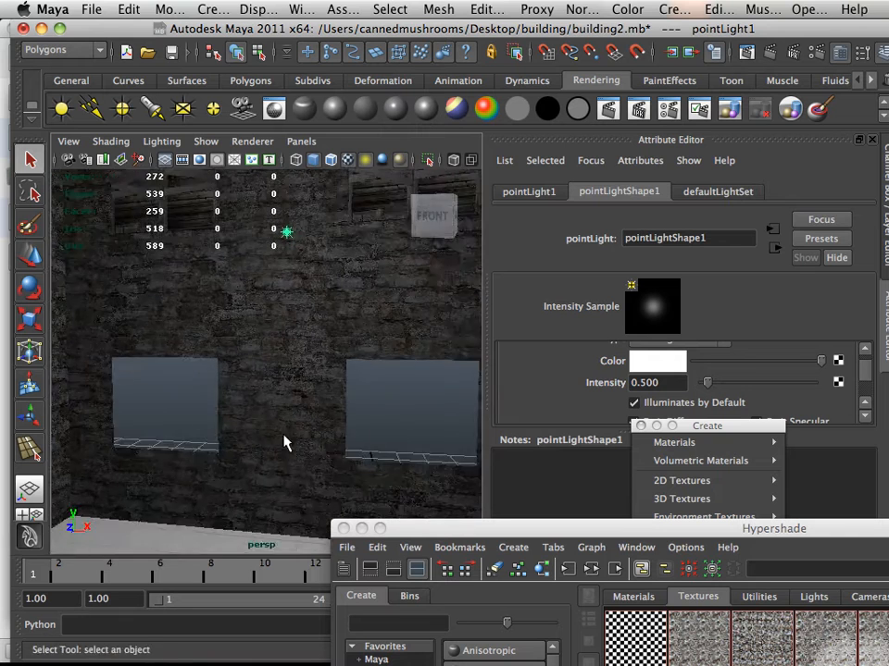
{"action": "scroll", "coordinate": [282, 428], "scroll_direction": "up", "scroll_amount": 3}
{"action": "middle_click_drag", "start_coordinate": [280, 423], "coordinate": [157, 506], "text": "alt"}
{"action": "left_click_drag", "start_coordinate": [157, 506], "coordinate": [208, 451], "text": "alt"}
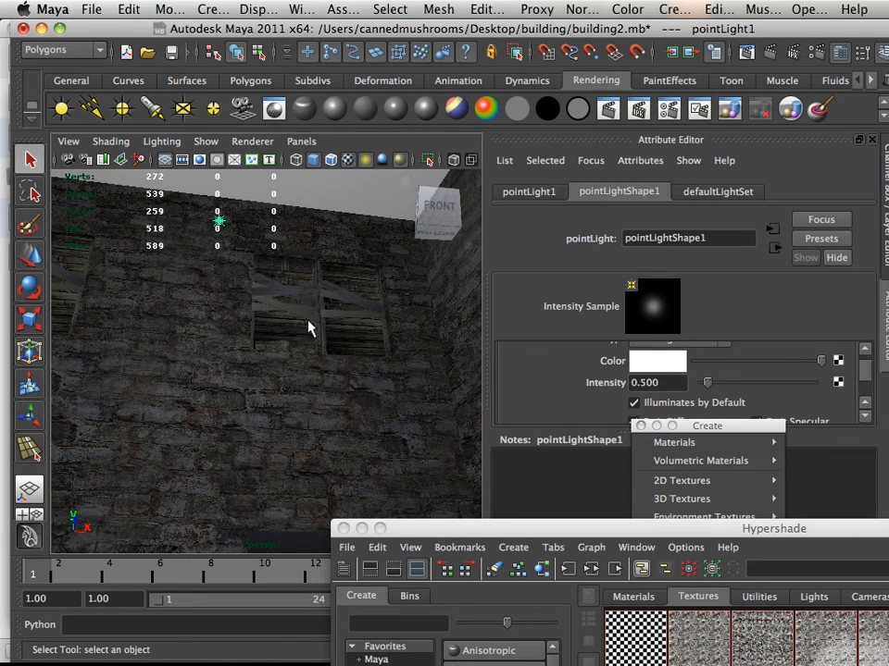
{"action": "left_click_drag", "start_coordinate": [307, 328], "coordinate": [218, 311], "text": "alt"}
{"action": "middle_click_drag", "start_coordinate": [219, 311], "coordinate": [210, 343], "text": "alt"}
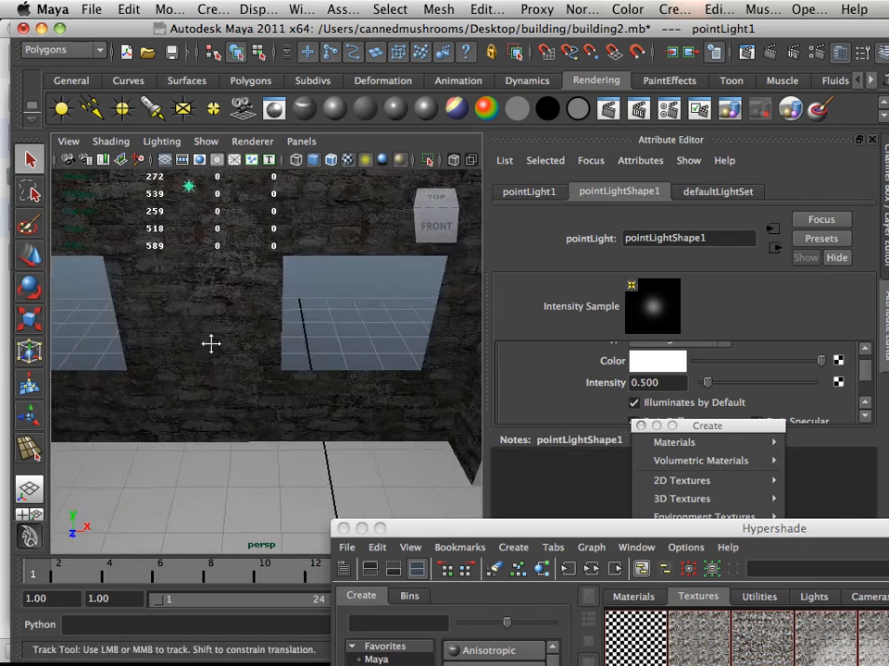
{"action": "left_click_drag", "start_coordinate": [210, 343], "coordinate": [159, 352], "text": "alt"}
{"action": "right_click_drag", "start_coordinate": [159, 351], "coordinate": [120, 343], "text": "alt"}
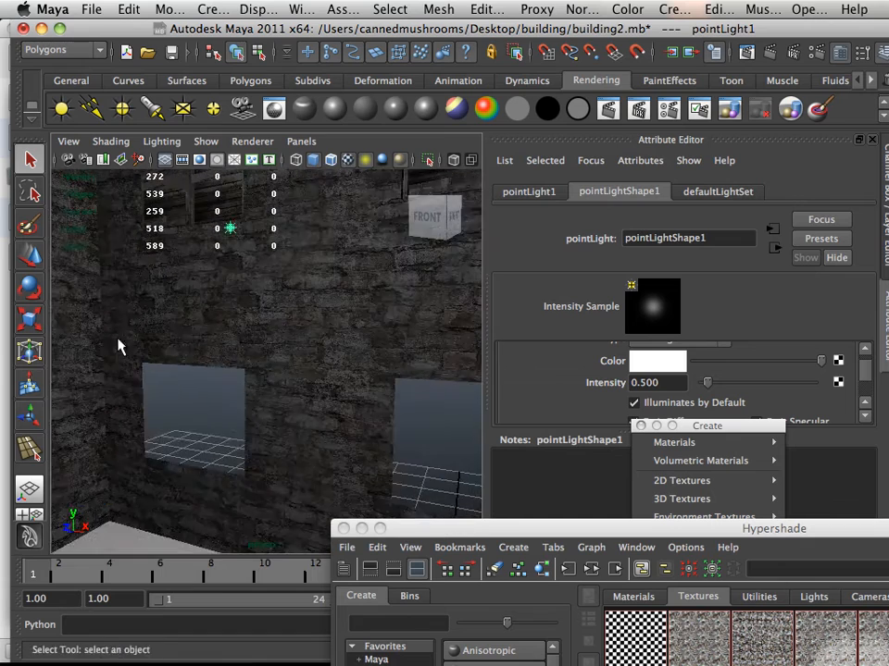
Examine the brick walls and windows inside the building, and its roofs from outside and above
{"action": "right_click_drag", "start_coordinate": [310, 387], "coordinate": [174, 347], "text": "alt"}
{"action": "left_click_drag", "start_coordinate": [174, 347], "coordinate": [272, 361], "text": "alt"}
{"action": "right_click_drag", "start_coordinate": [270, 353], "coordinate": [156, 293], "text": "alt"}
{"action": "middle_click_drag", "start_coordinate": [205, 316], "coordinate": [208, 392], "text": "alt"}
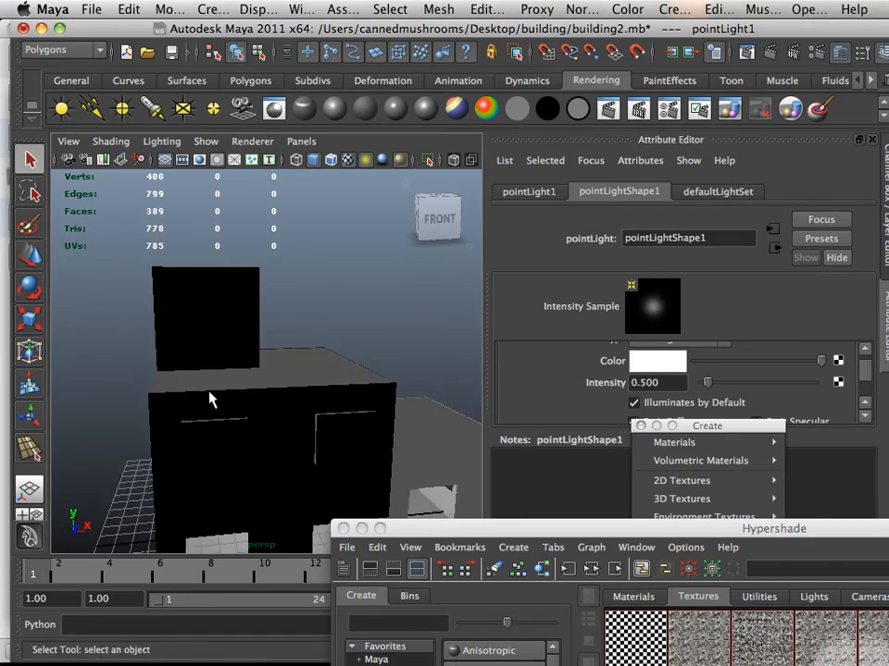
{"action": "left_click_drag", "start_coordinate": [209, 391], "coordinate": [198, 396], "text": "alt"}
{"action": "middle_click_drag", "start_coordinate": [198, 397], "coordinate": [206, 293], "text": "alt"}
{"action": "right_click_drag", "start_coordinate": [206, 299], "coordinate": [328, 389], "text": "alt"}
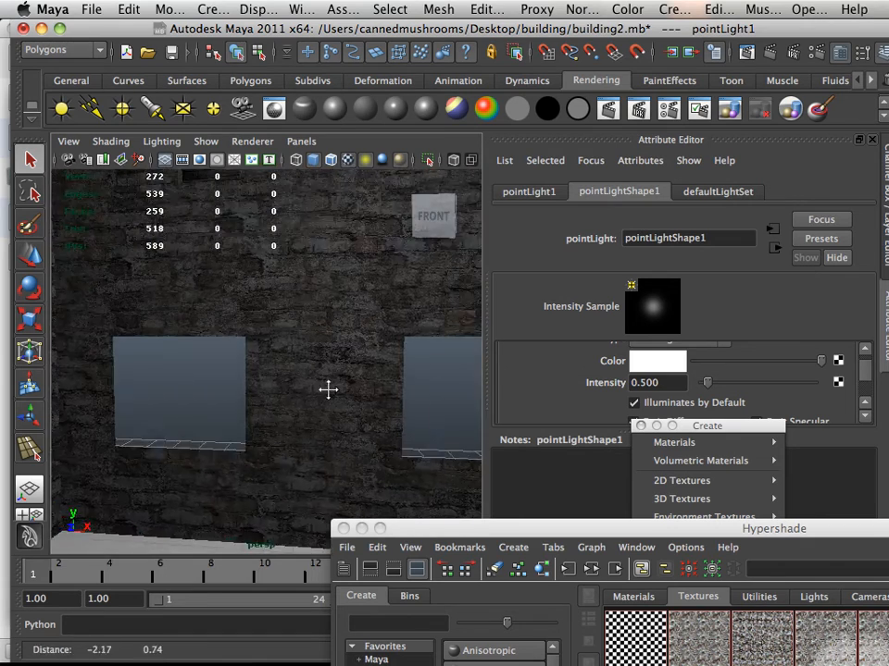
{"action": "mouse_move", "coordinate": [328, 389]}
{"action": "left_mouse_down", "text": "alt"}
{"action": "mouse_move", "coordinate": [144, 382]}
{"action": "mouse_move", "coordinate": [486, 409]}
{"action": "mouse_move", "coordinate": [330, 387]}
{"action": "left_mouse_up", "text": "alt"}
{"action": "right_click_drag", "start_coordinate": [329, 387], "coordinate": [188, 453], "text": "alt"}
{"action": "left_click_drag", "start_coordinate": [189, 452], "coordinate": [129, 407], "text": "alt"}
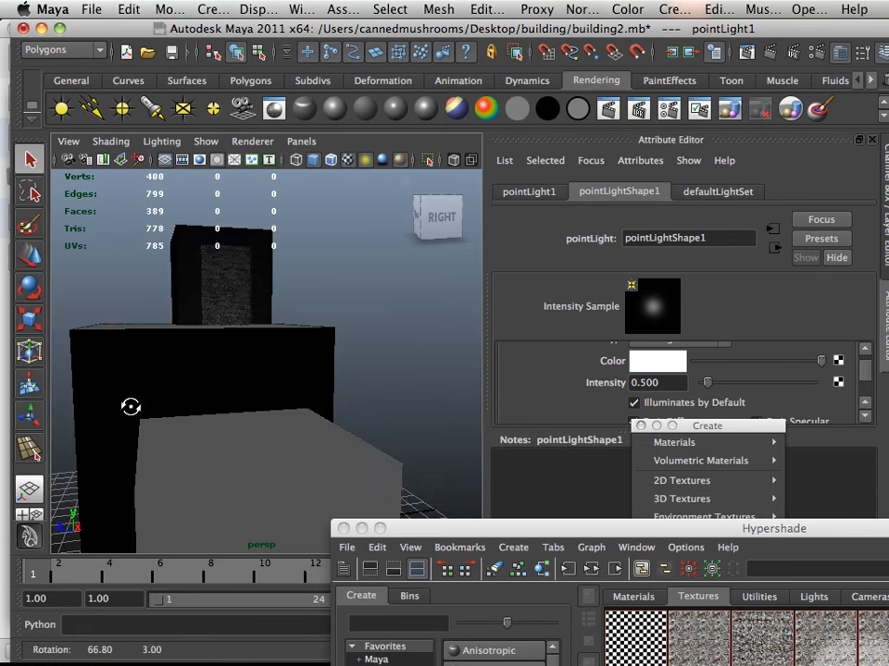
{"action": "right_click_drag", "start_coordinate": [129, 407], "coordinate": [212, 435], "text": "alt"}
{"action": "left_click_drag", "start_coordinate": [212, 435], "coordinate": [236, 451], "text": "alt"}
{"action": "right_click_drag", "start_coordinate": [237, 451], "coordinate": [294, 472], "text": "alt"}
{"action": "left_click_drag", "start_coordinate": [293, 472], "coordinate": [189, 381], "text": "alt"}
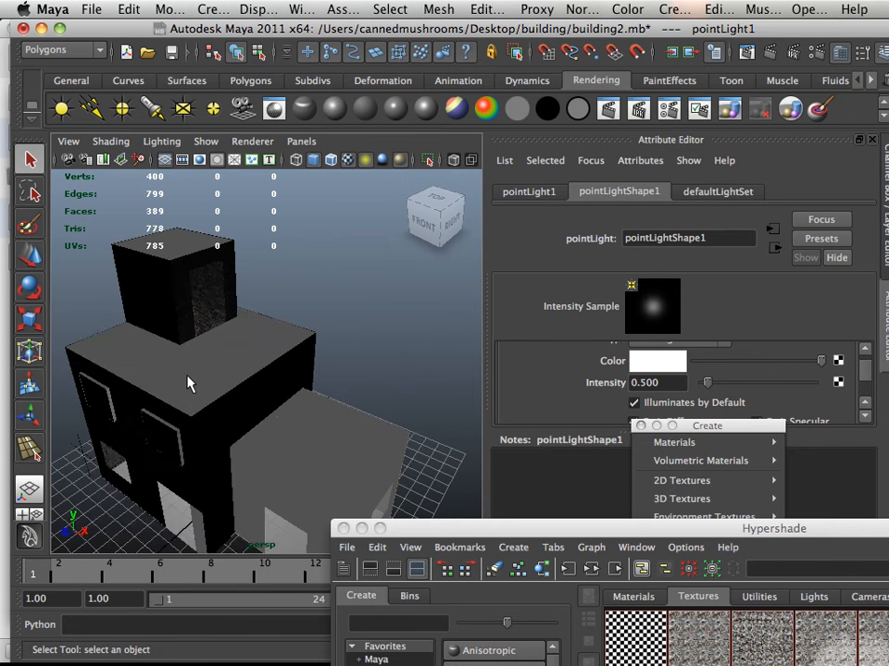
Select a UV on the main roof and one on the lower annex roof, expand to their UV shells and convert these to faces
{"action": "right_click_drag", "start_coordinate": [189, 336], "coordinate": [242, 337]}
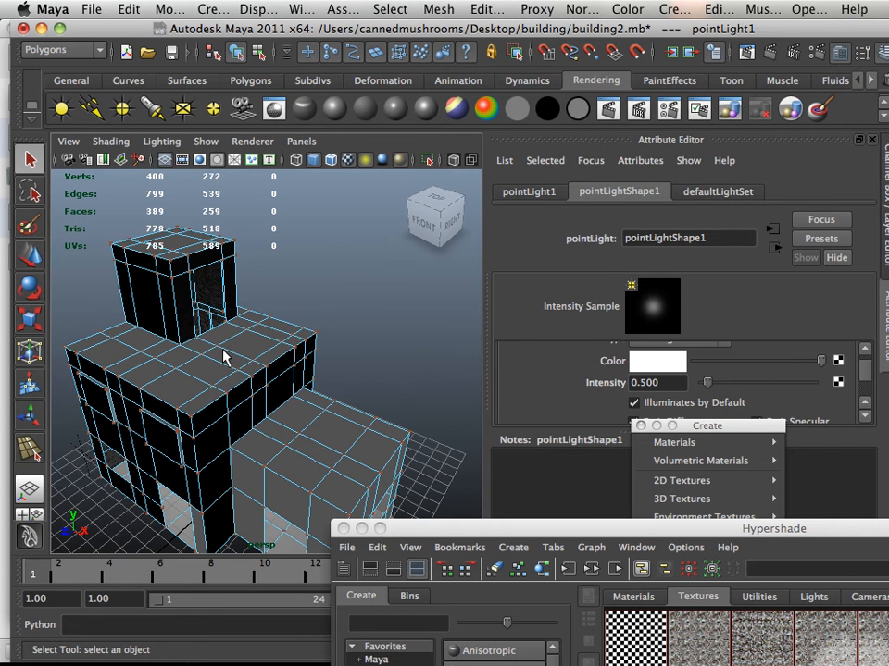
{"action": "left_click", "coordinate": [216, 350]}
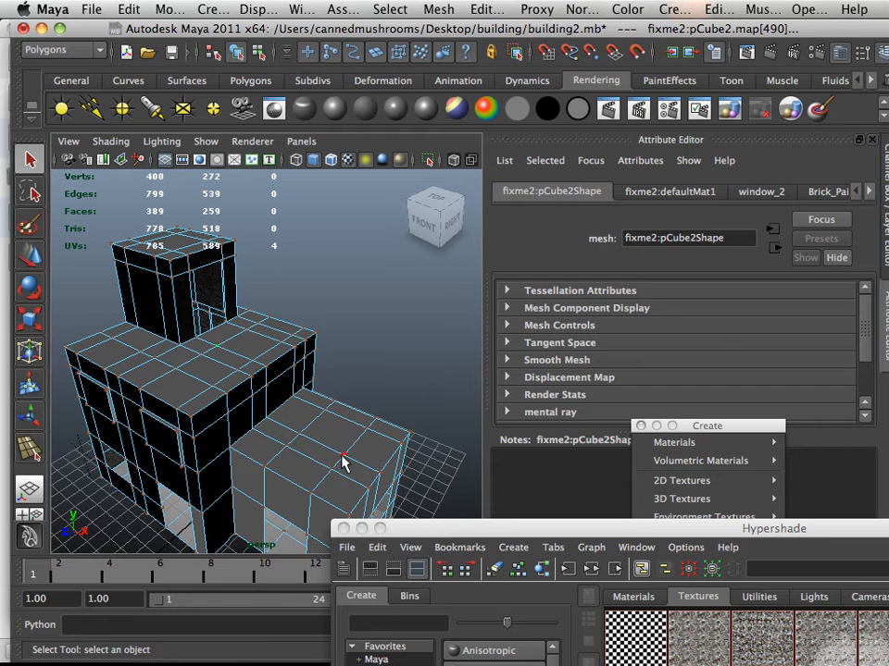
{"action": "left_click", "coordinate": [321, 460], "text": "shift"}
{"action": "right_click_drag", "start_coordinate": [318, 451], "coordinate": [278, 540], "text": "ctrl"}
{"action": "right_click_drag", "start_coordinate": [328, 447], "coordinate": [324, 524], "text": "ctrl"}
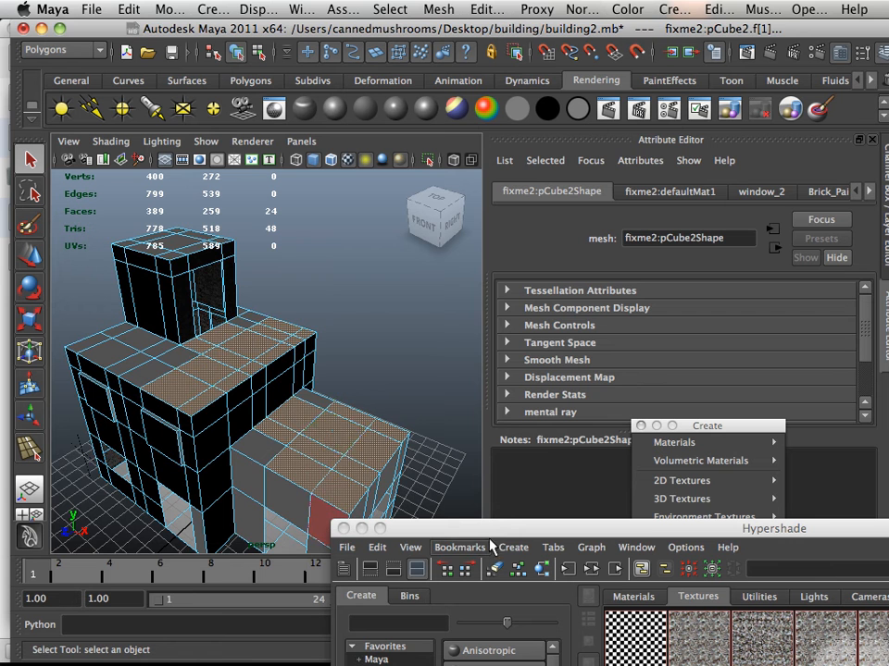
Add the missing annex roof faces and the main roof faces along the back edge beside the upper block to the selection
{"action": "left_click_drag", "start_coordinate": [326, 464], "coordinate": [214, 464], "text": "alt"}
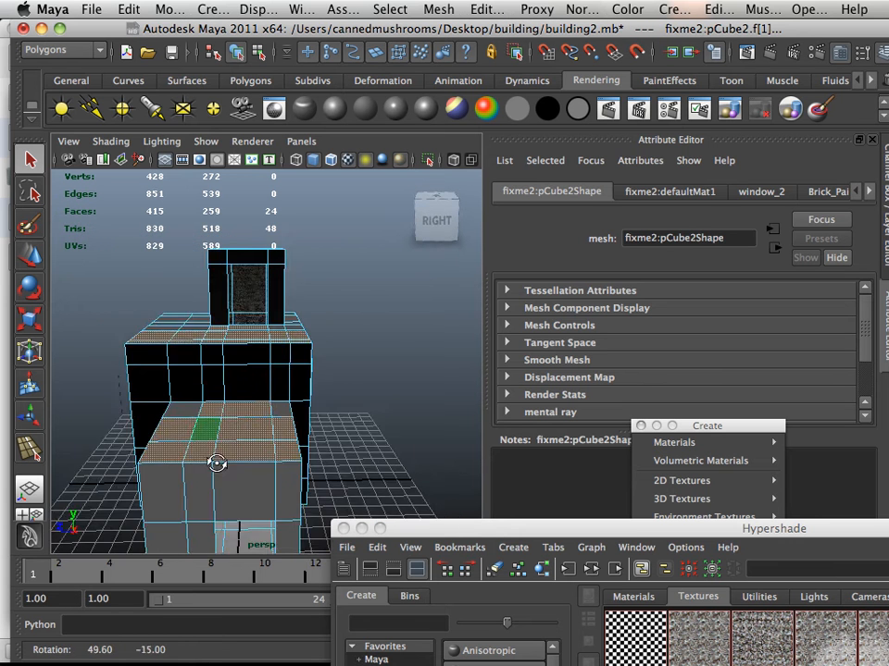
{"action": "right_click_drag", "start_coordinate": [214, 464], "coordinate": [295, 492], "text": "alt"}
{"action": "left_click", "coordinate": [290, 472], "text": "shift"}
{"action": "left_click", "coordinate": [117, 462], "text": "shift"}
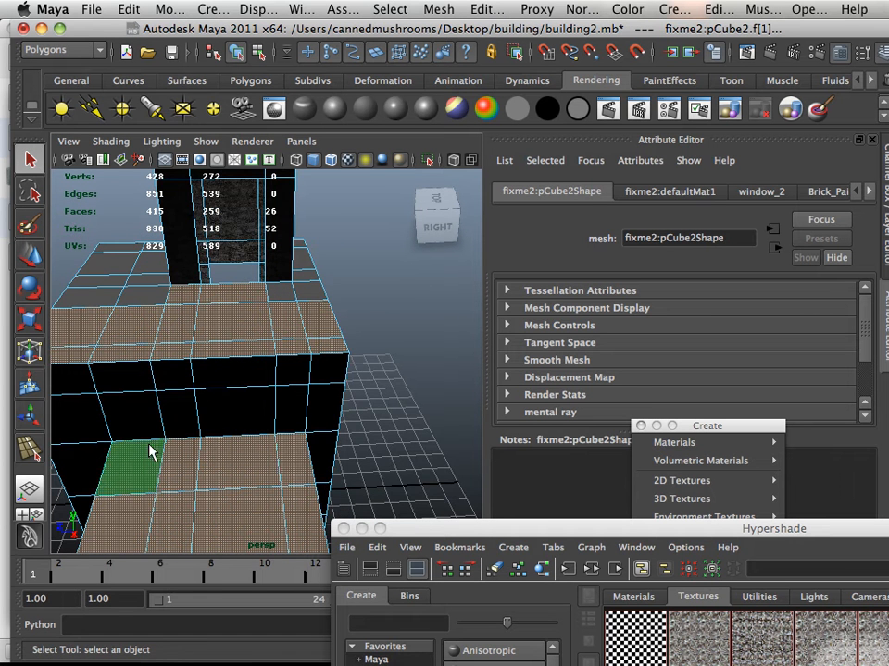
{"action": "left_click_drag", "start_coordinate": [187, 400], "coordinate": [200, 384], "text": "alt"}
{"action": "left_click", "coordinate": [406, 247], "text": "shift"}
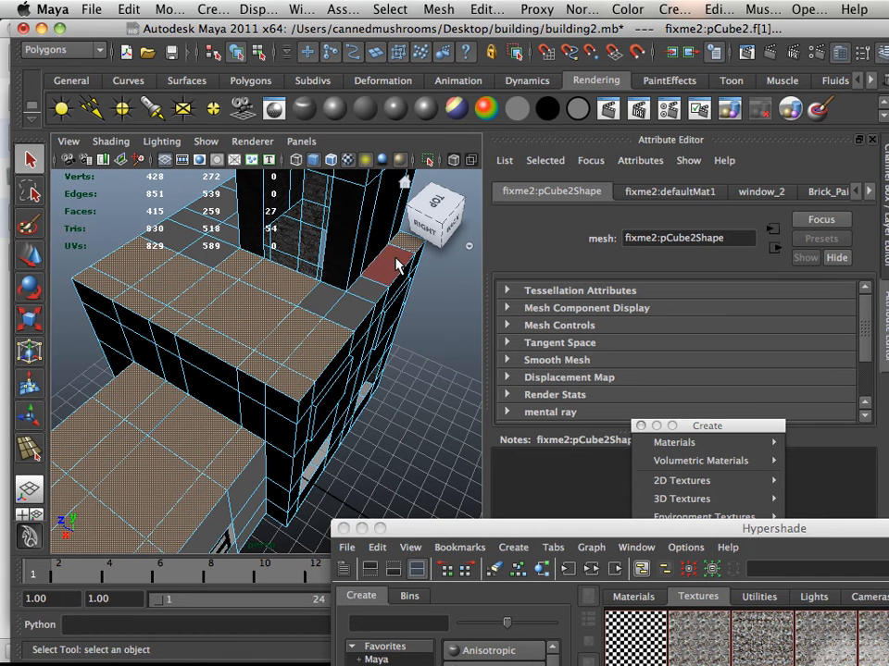
{"action": "left_click", "coordinate": [395, 260], "text": "shift"}
{"action": "left_click", "coordinate": [359, 294], "text": "shift"}
{"action": "left_click", "coordinate": [331, 306], "text": "shift"}
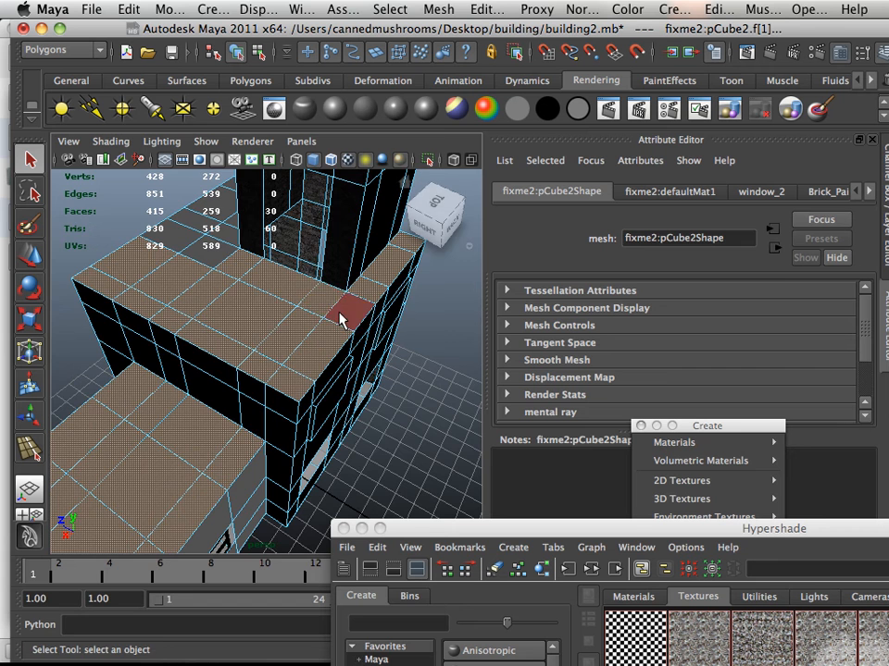
{"action": "left_click", "coordinate": [339, 314], "text": "shift"}
Add the remaining main roof faces around the front of the upper block to the selection and assign the ceilings material
{"action": "left_click_drag", "start_coordinate": [206, 298], "coordinate": [248, 352], "text": "alt"}
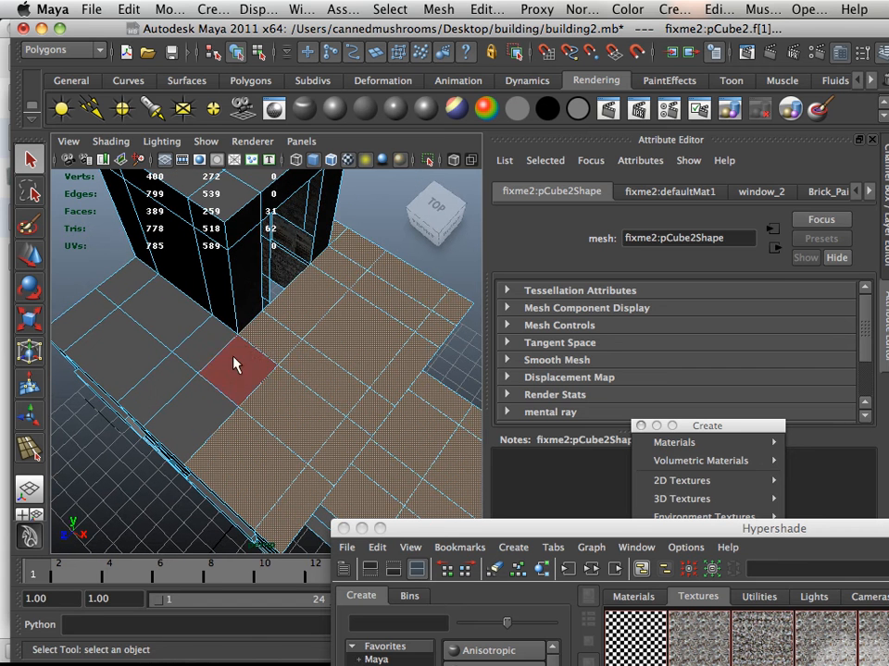
{"action": "left_click", "coordinate": [221, 346], "text": "shift"}
{"action": "left_click", "coordinate": [220, 347], "text": "shift"}
{"action": "left_click", "coordinate": [176, 322], "text": "shift"}
{"action": "left_click", "coordinate": [137, 285], "text": "shift"}
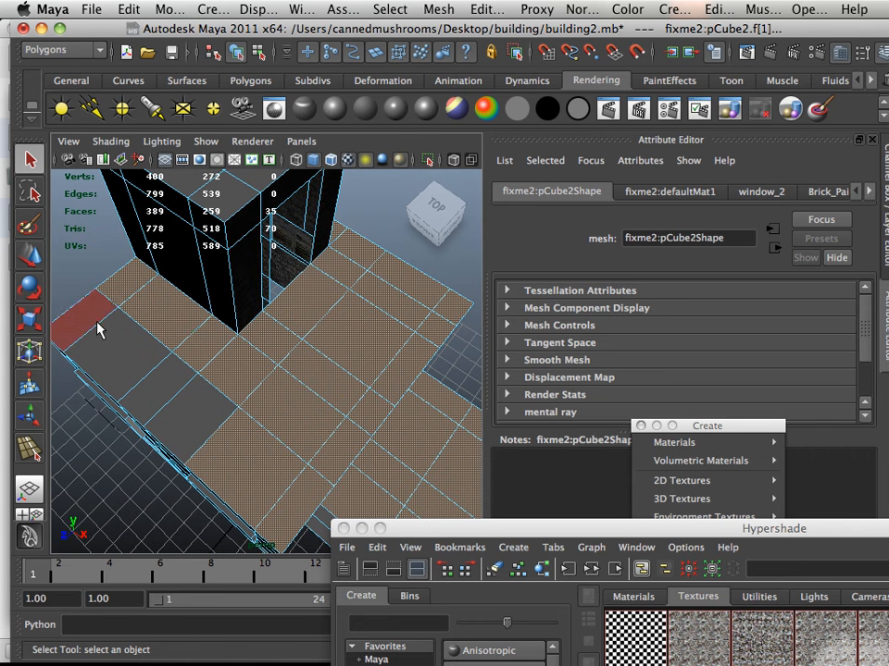
{"action": "left_click", "coordinate": [98, 329], "text": "shift"}
{"action": "left_click", "coordinate": [107, 353], "text": "shift"}
{"action": "left_click", "coordinate": [147, 397], "text": "shift"}
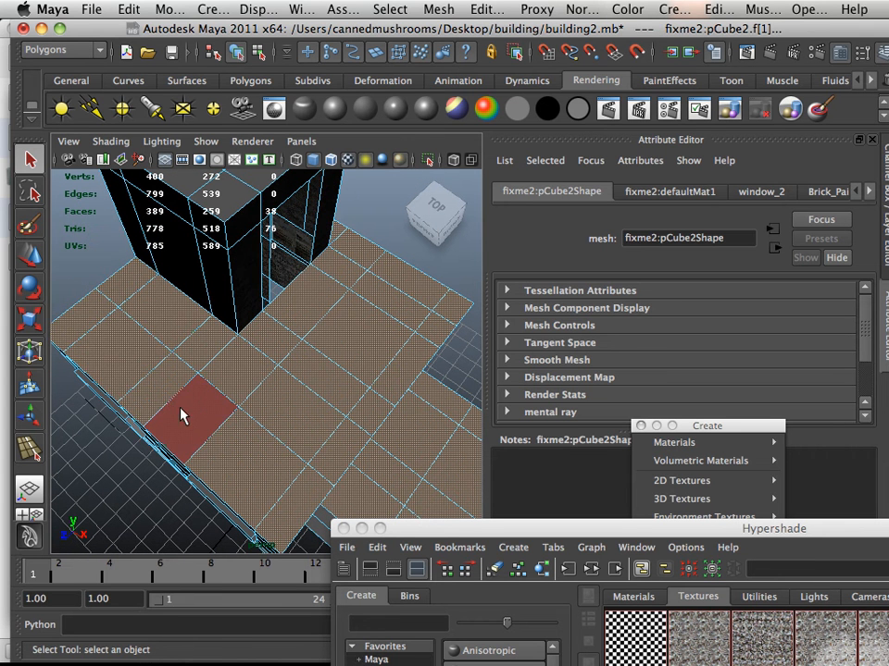
{"action": "left_click", "coordinate": [194, 428], "text": "shift"}
{"action": "left_click_drag", "start_coordinate": [230, 455], "coordinate": [240, 390], "text": "alt"}
{"action": "right_click_drag", "start_coordinate": [245, 336], "coordinate": [387, 494]}
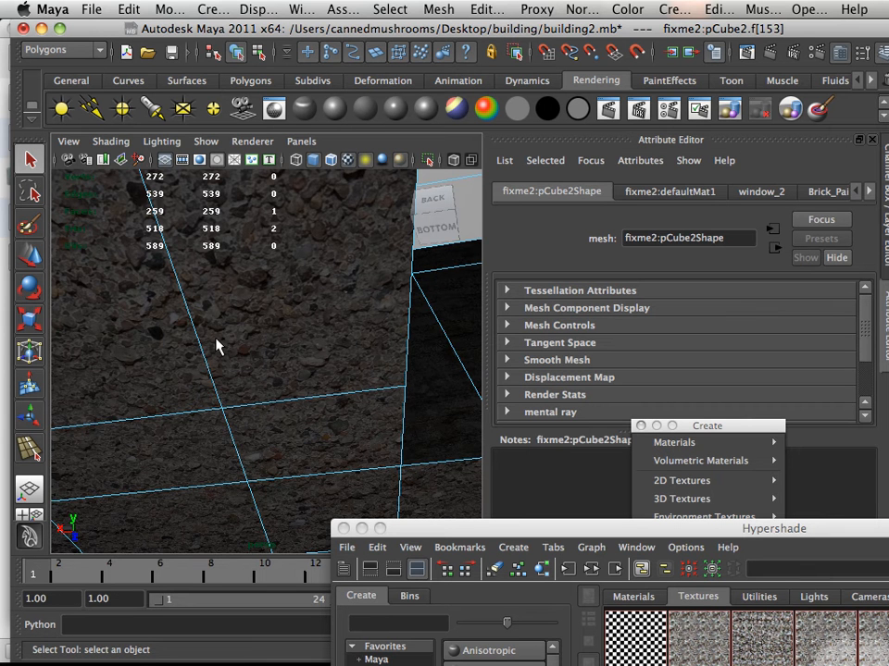
Examine the concrete texture on the ceiling inside the building, where it meets the brick walls
{"action": "left_click_drag", "start_coordinate": [216, 346], "coordinate": [333, 444], "text": "alt"}
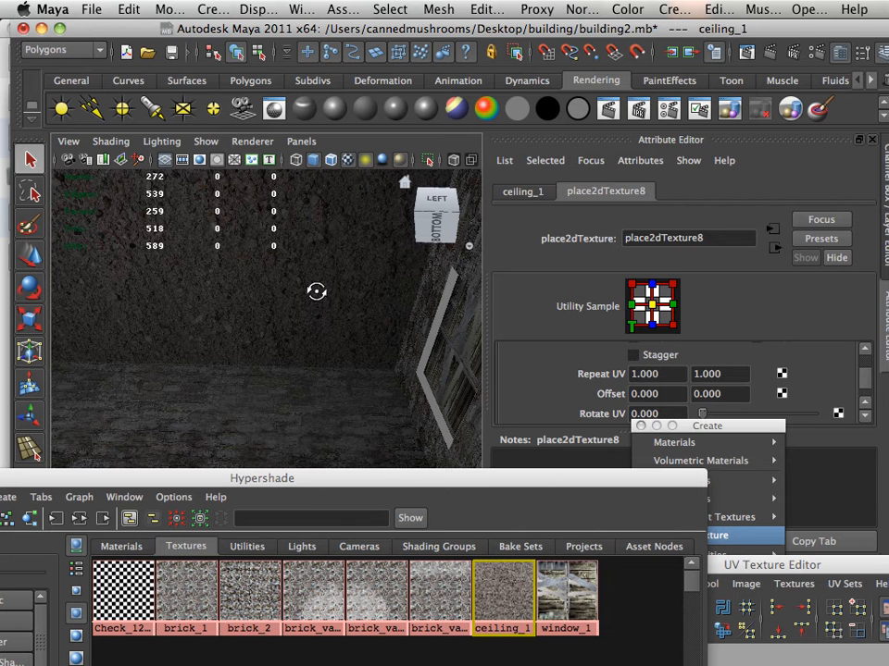
{"action": "left_click_drag", "start_coordinate": [317, 291], "coordinate": [311, 308], "text": "alt"}
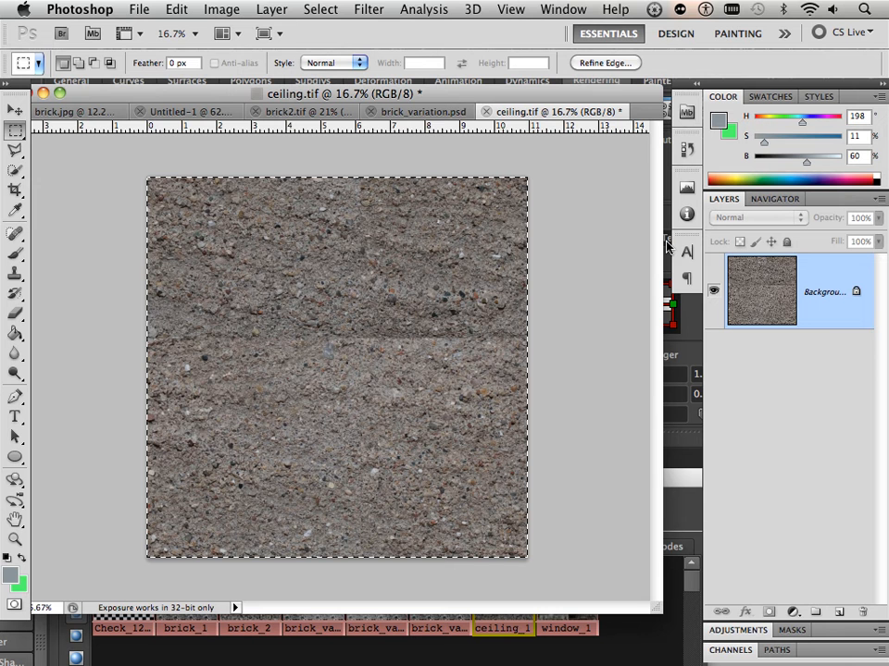
In Photoshop, retouch the seams across the middle of ceiling.tif with the Clone Stamp, raising its opacity to 100%
{"action": "key", "text": "s"}
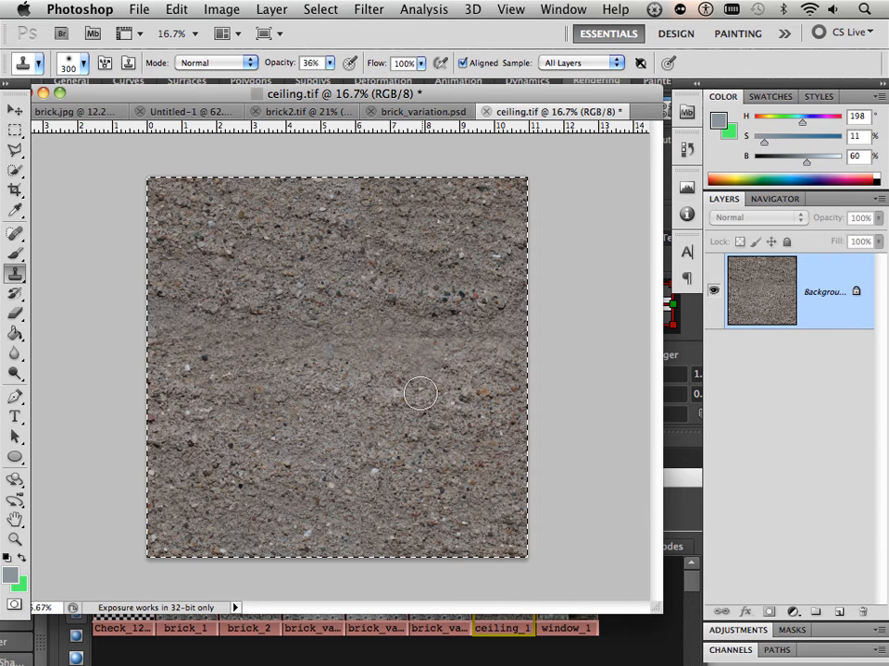
{"action": "key", "text": "0"}
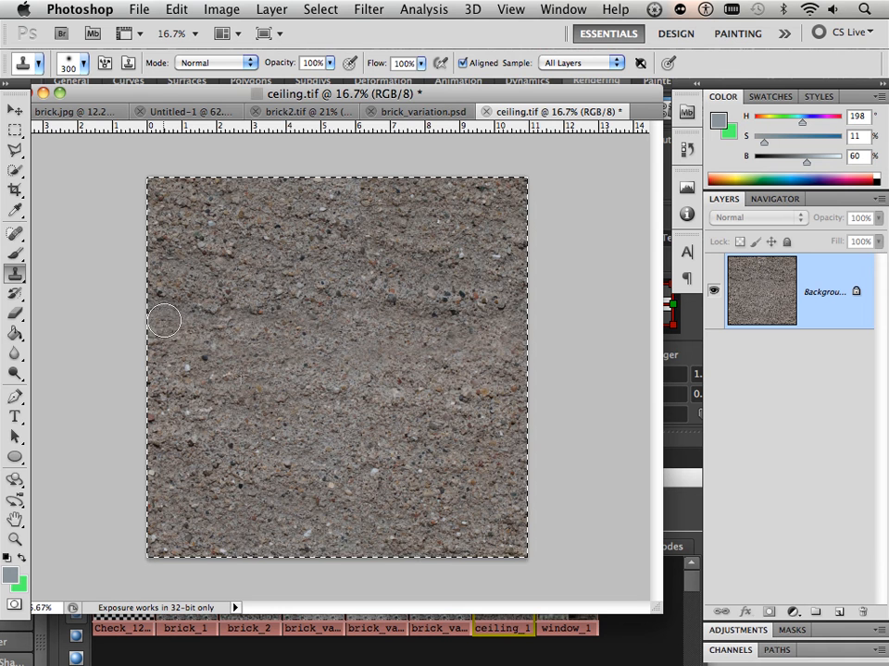
Apply the Offset filter with Wrap Around, resetting both offsets to 0 and shifting the texture slightly leftward with no vertical offset
{"action": "left_click", "coordinate": [371, 11]}
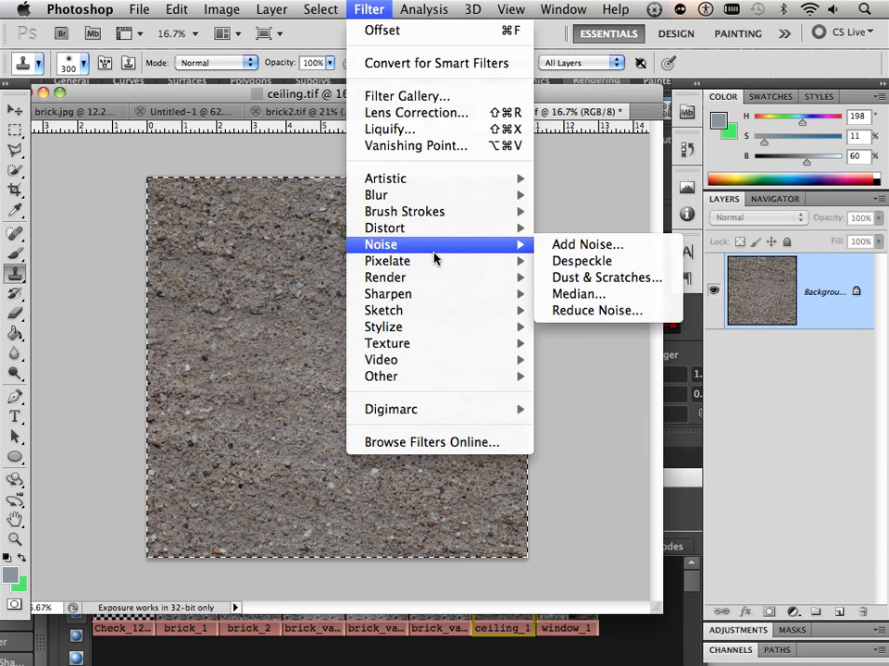
{"action": "mouse_move", "coordinate": [523, 376]}
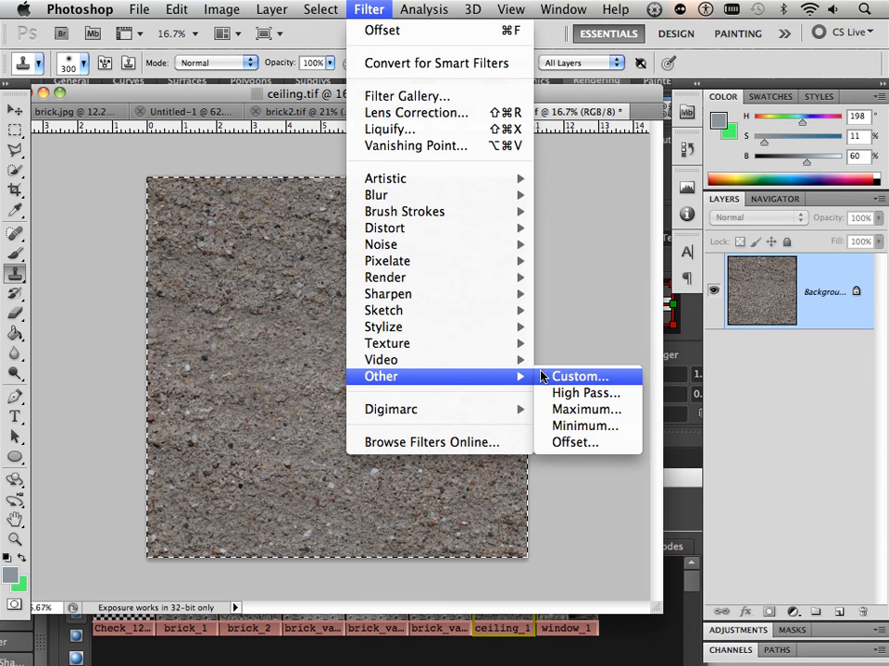
{"action": "left_click", "coordinate": [574, 443]}
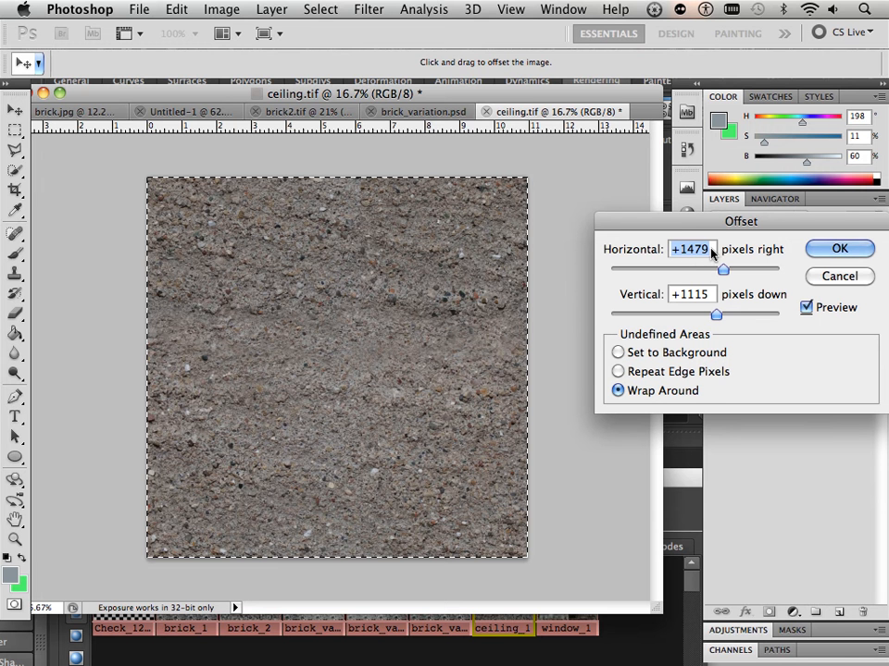
{"action": "left_click", "coordinate": [707, 250]}
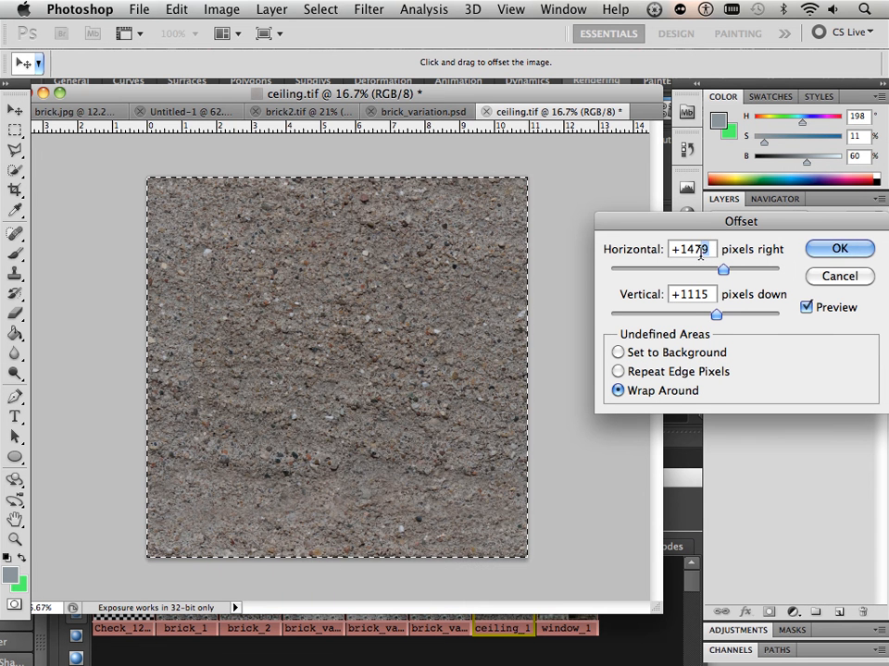
{"action": "left_click_drag", "start_coordinate": [710, 249], "coordinate": [670, 249]}
{"action": "type", "text": "0"}
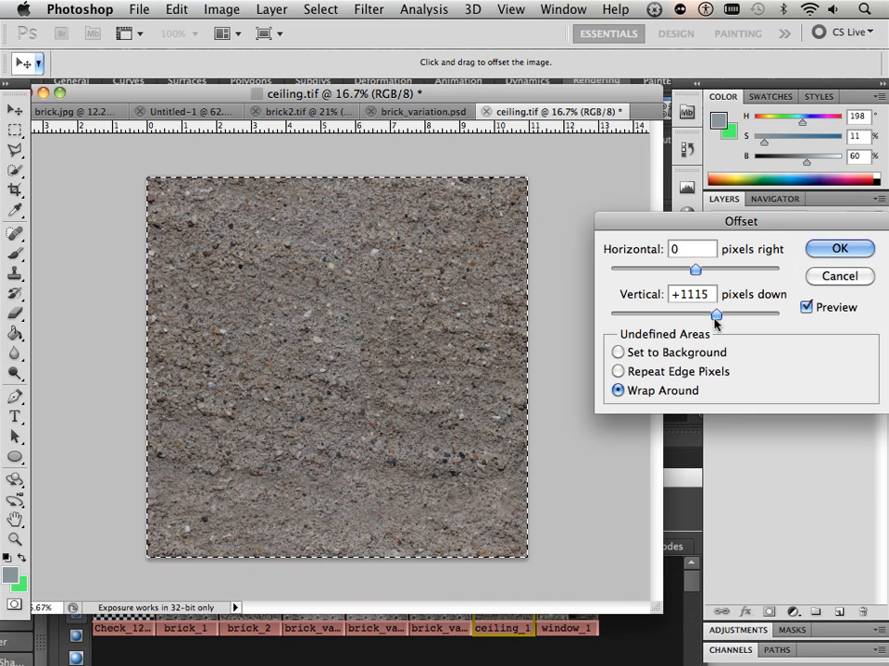
{"action": "left_click_drag", "start_coordinate": [717, 314], "coordinate": [685, 313]}
{"action": "type", "text": "0"}
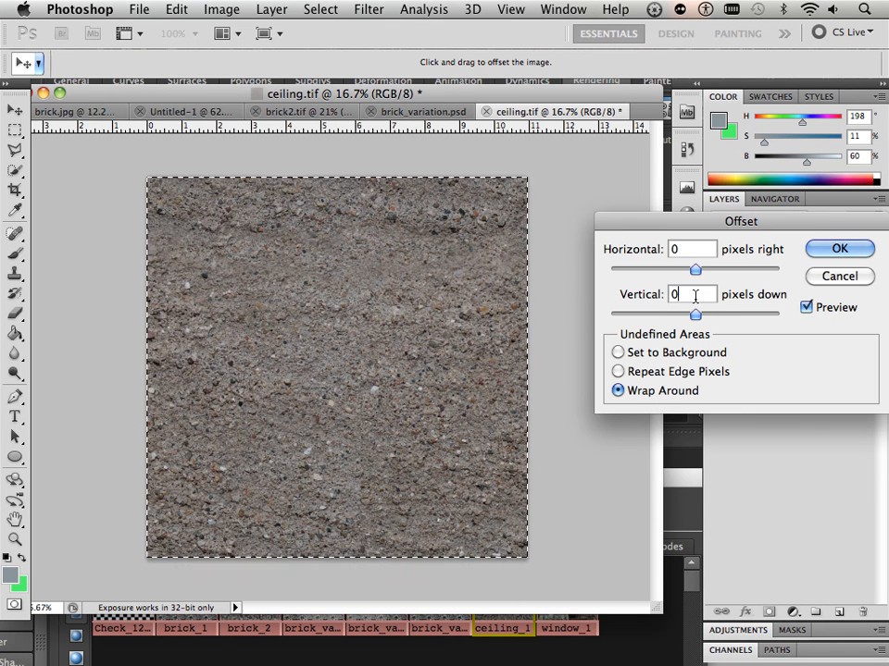
{"action": "mouse_move", "coordinate": [695, 269]}
{"action": "left_mouse_down"}
{"action": "mouse_move", "coordinate": [717, 273]}
{"action": "mouse_move", "coordinate": [697, 276]}
{"action": "left_mouse_up"}
{"action": "left_click", "coordinate": [835, 249]}
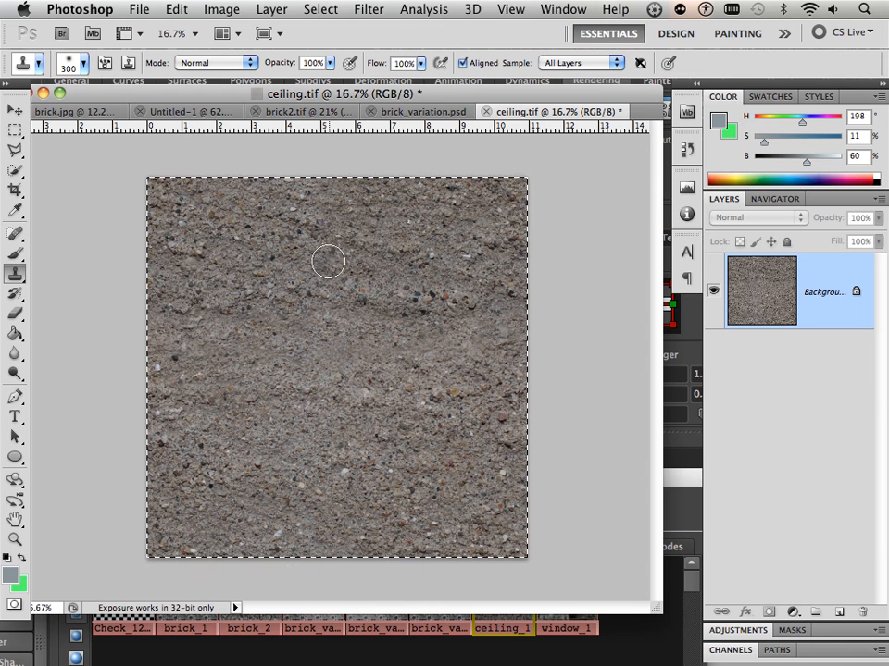
Choose the Patch Tool, duplicate the Background layer and deselect the image to prepare it for patching
{"action": "left_click", "coordinate": [15, 233]}
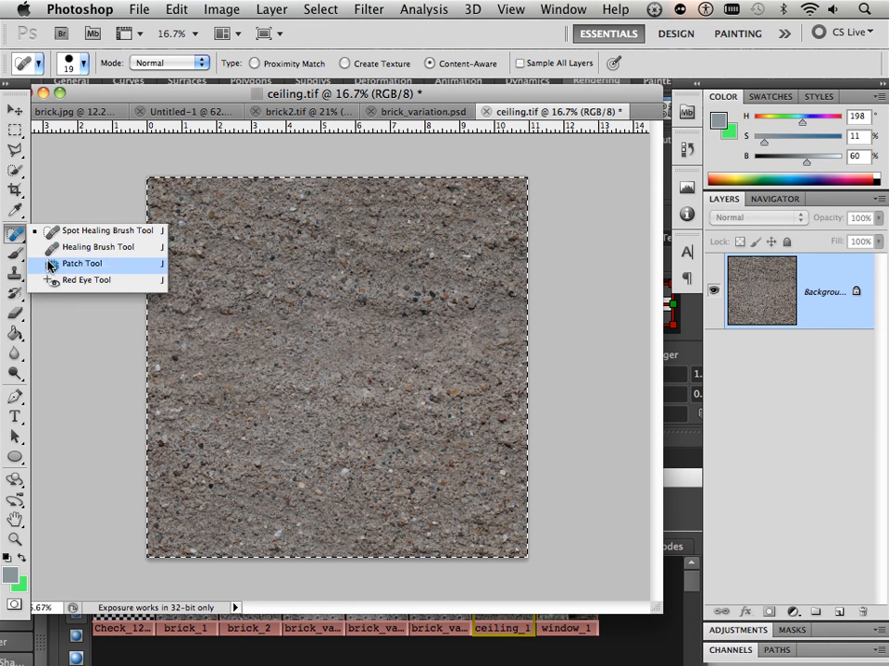
{"action": "left_click", "coordinate": [58, 263]}
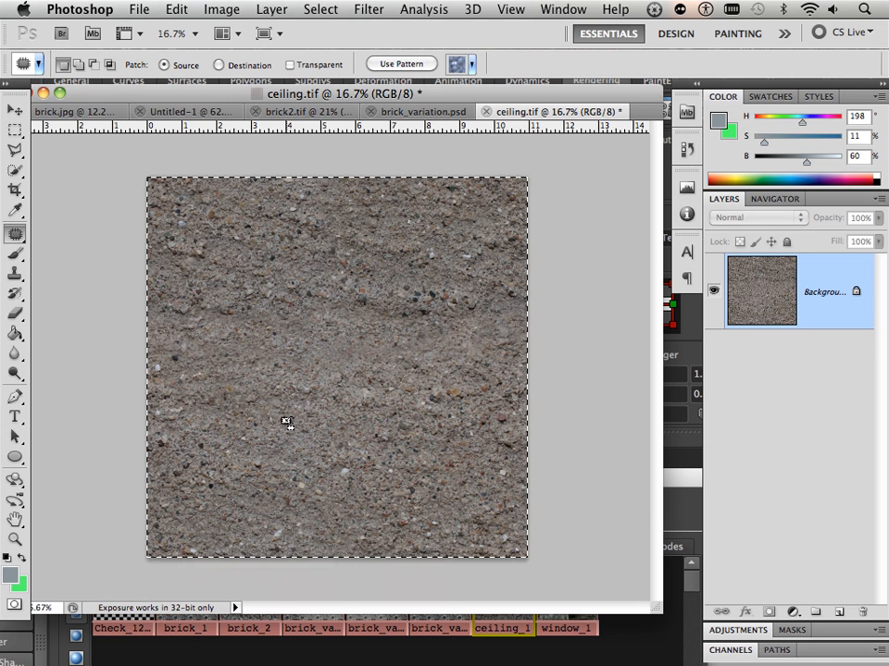
{"action": "left_click_drag", "start_coordinate": [761, 292], "coordinate": [844, 608]}
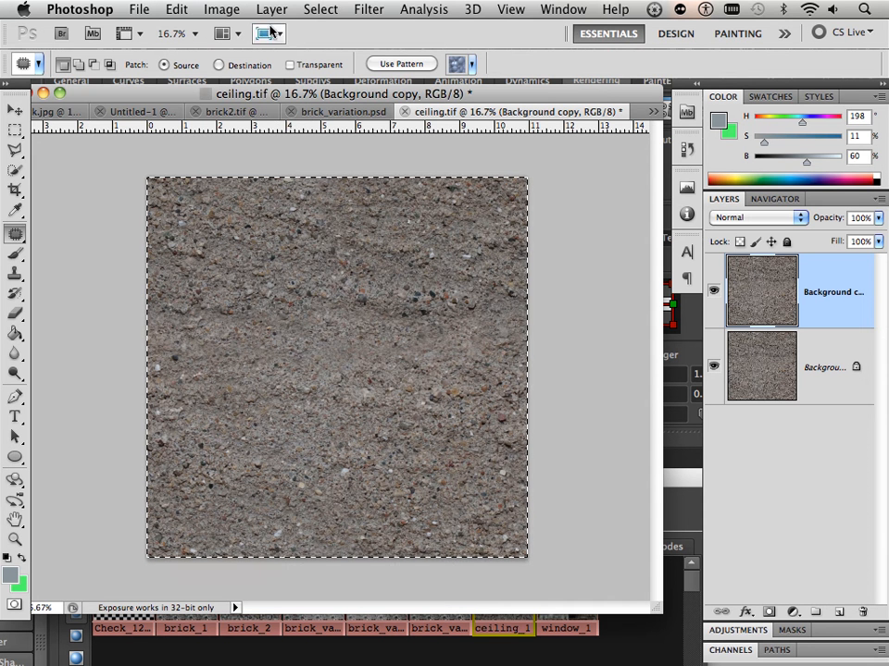
{"action": "left_click", "coordinate": [321, 9]}
{"action": "left_click", "coordinate": [326, 44]}
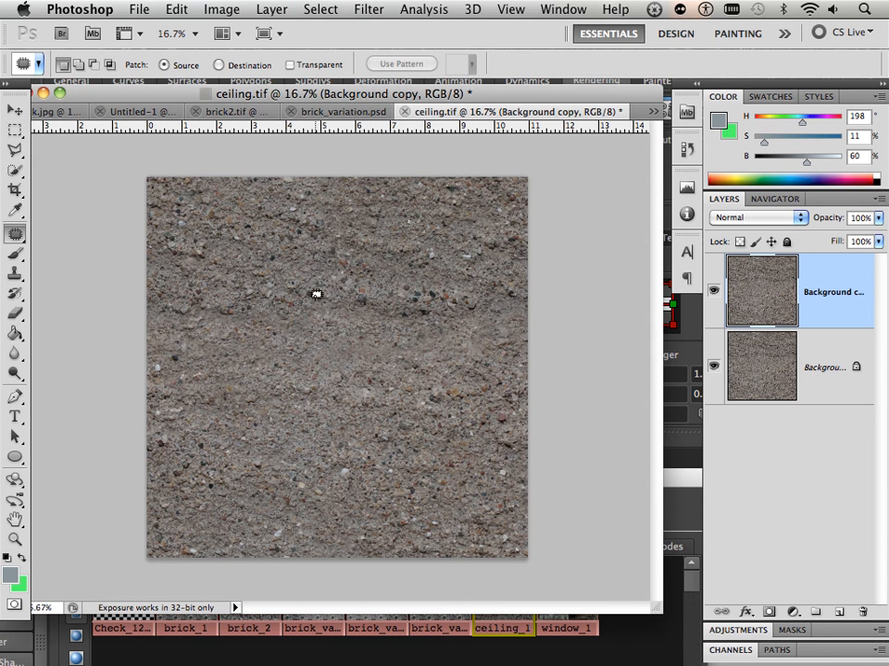
Patch the area near the texture's centre and the dark pebbles right of it with concrete from lower down, and clear the selection
{"action": "mouse_move", "coordinate": [324, 288]}
{"action": "left_mouse_down"}
{"action": "mouse_move", "coordinate": [294, 352]}
{"action": "mouse_move", "coordinate": [308, 470]}
{"action": "mouse_move", "coordinate": [232, 354]}
{"action": "left_mouse_up"}
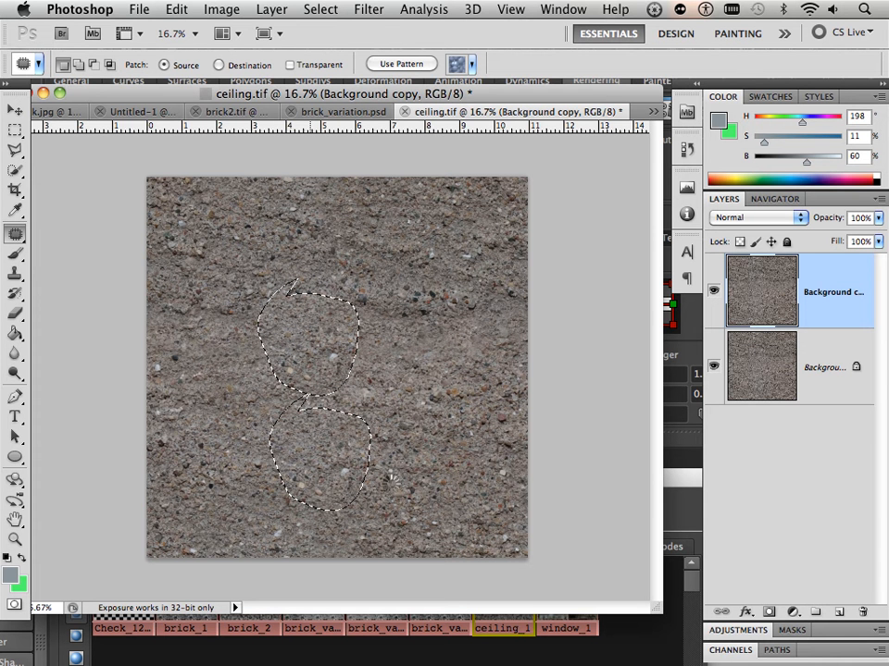
{"action": "key", "text": "ctrl+d"}
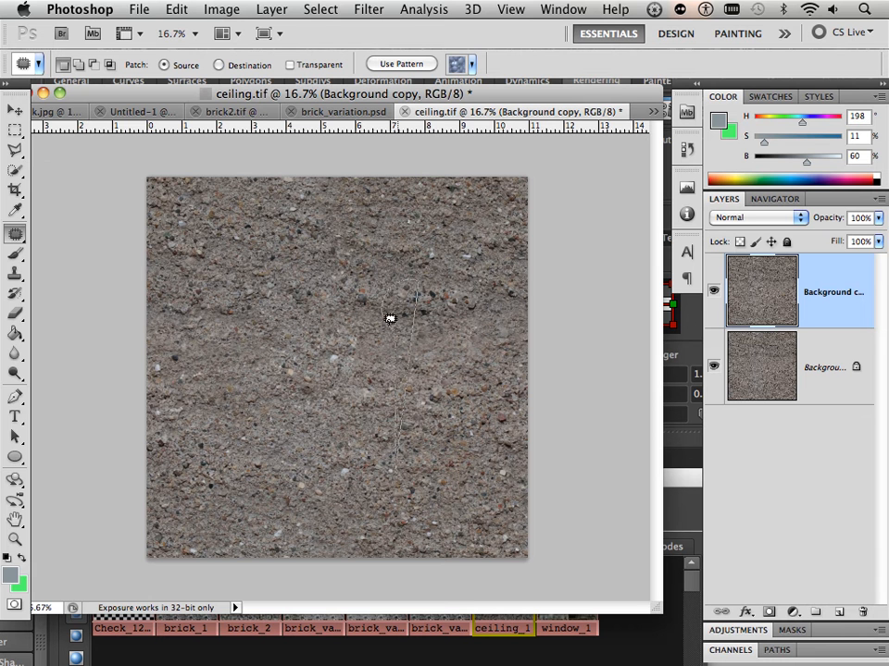
{"action": "mouse_move", "coordinate": [390, 319]}
{"action": "left_mouse_down"}
{"action": "mouse_move", "coordinate": [418, 282]}
{"action": "mouse_move", "coordinate": [404, 277]}
{"action": "mouse_move", "coordinate": [407, 396]}
{"action": "mouse_move", "coordinate": [406, 384]}
{"action": "left_mouse_up"}
{"action": "key", "text": "ctrl+d"}
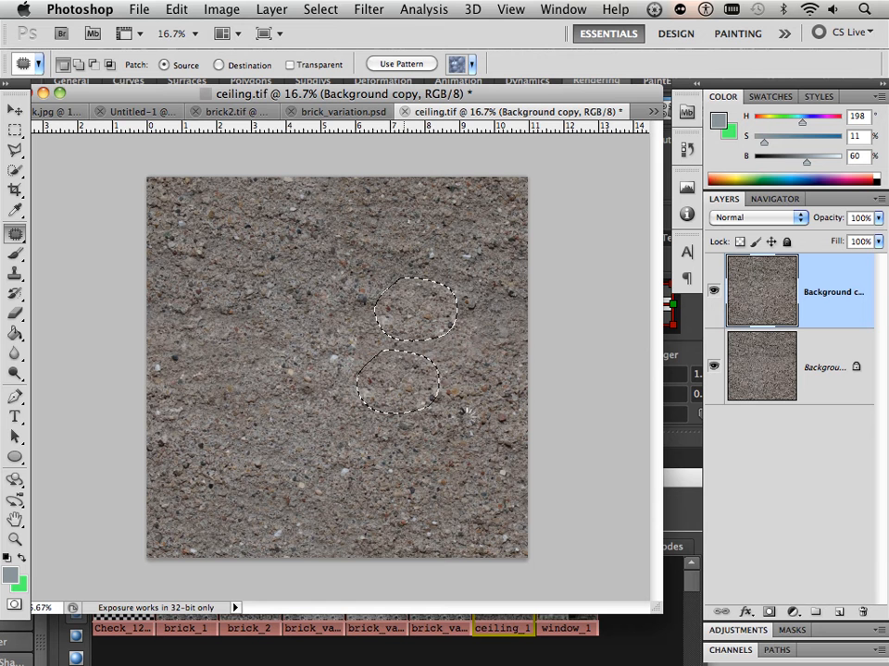
{"action": "key", "text": "ctrl+d"}
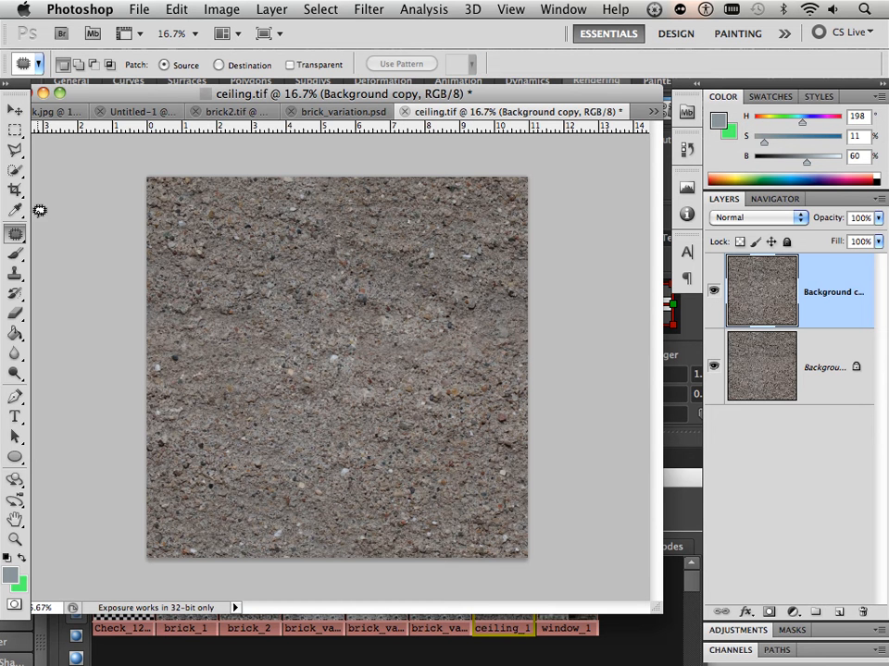
Resize the ceiling.tif image to 512 by 512 pixels
{"action": "left_click", "coordinate": [15, 129]}
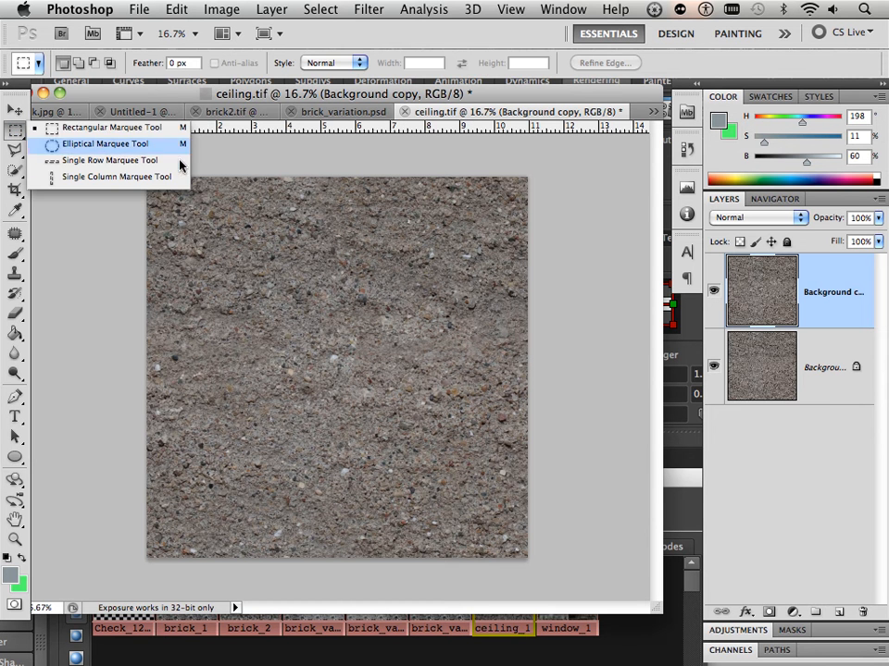
{"action": "left_click", "coordinate": [221, 10]}
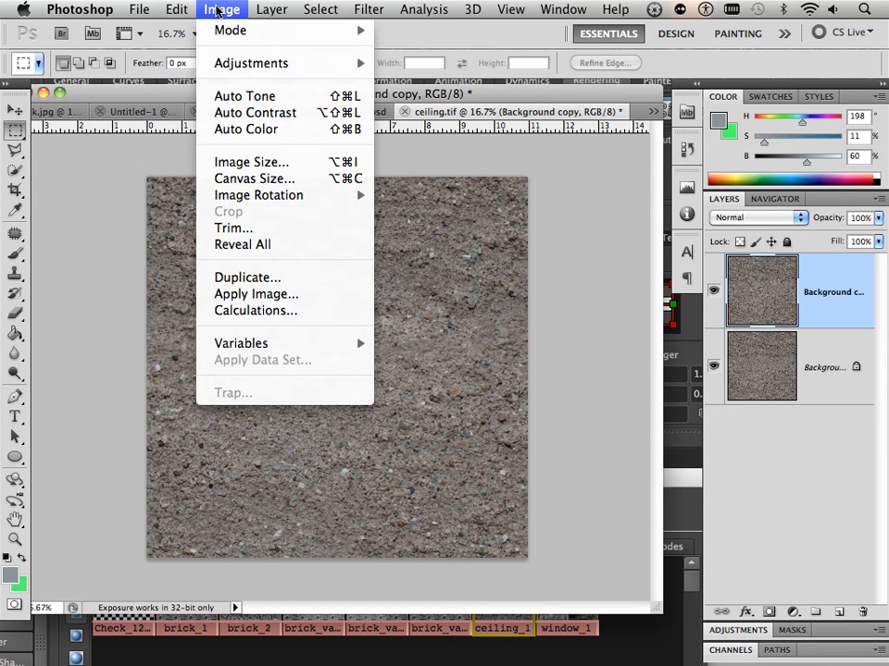
{"action": "left_click", "coordinate": [246, 163]}
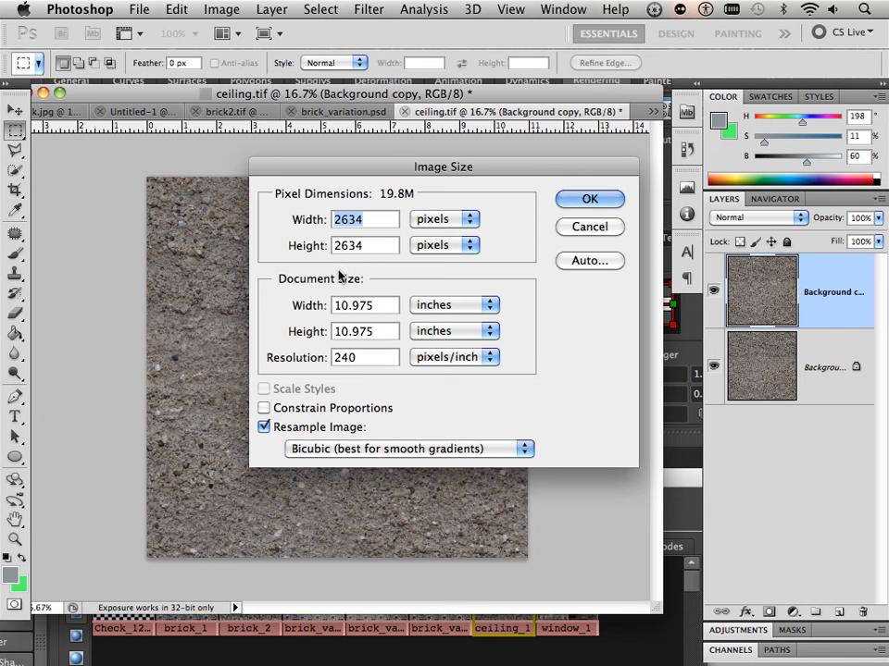
{"action": "type", "text": "5"}
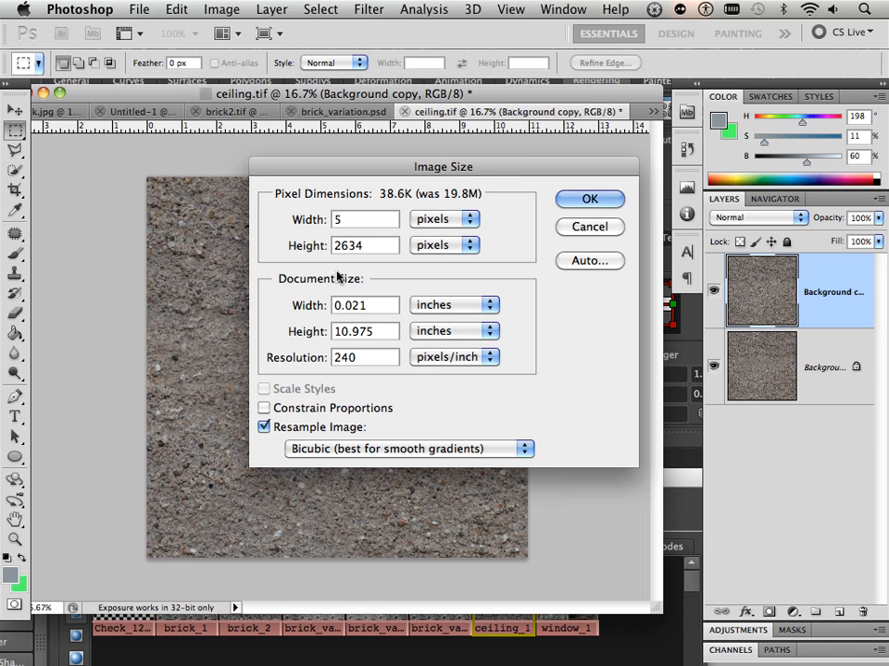
{"action": "type", "text": "12"}
{"action": "key", "text": "Tab"}
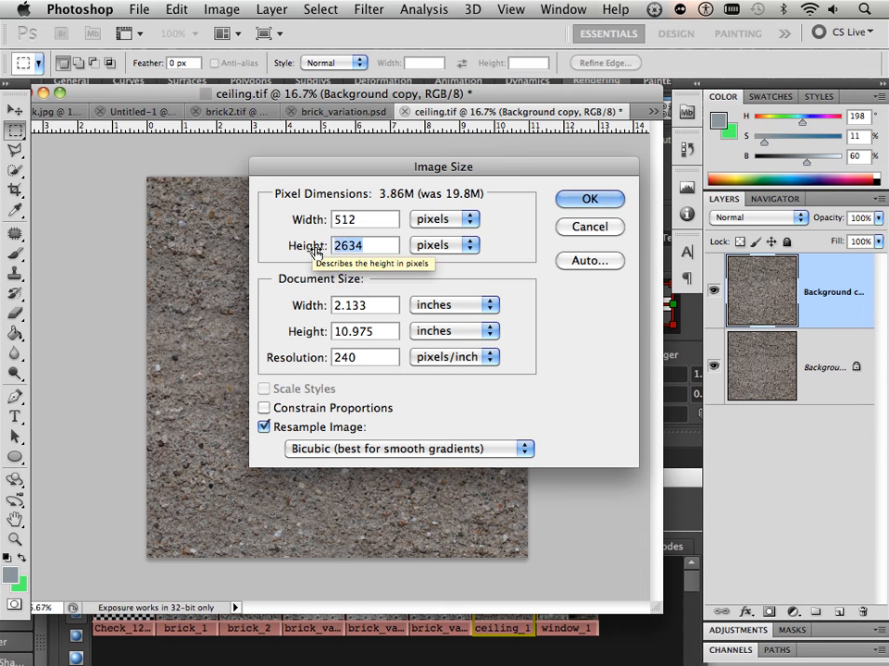
{"action": "type", "text": "512"}
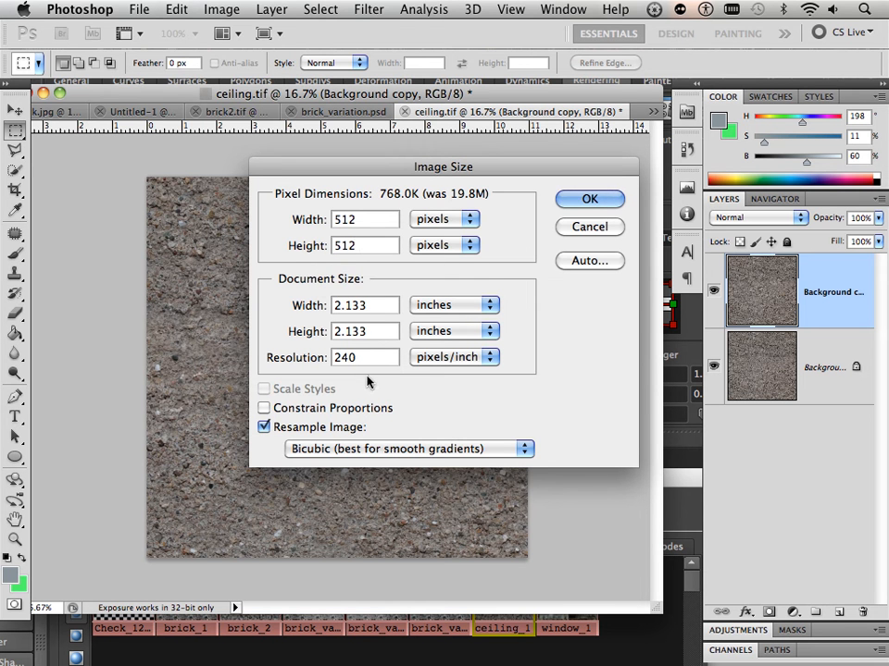
{"action": "left_click", "coordinate": [587, 198]}
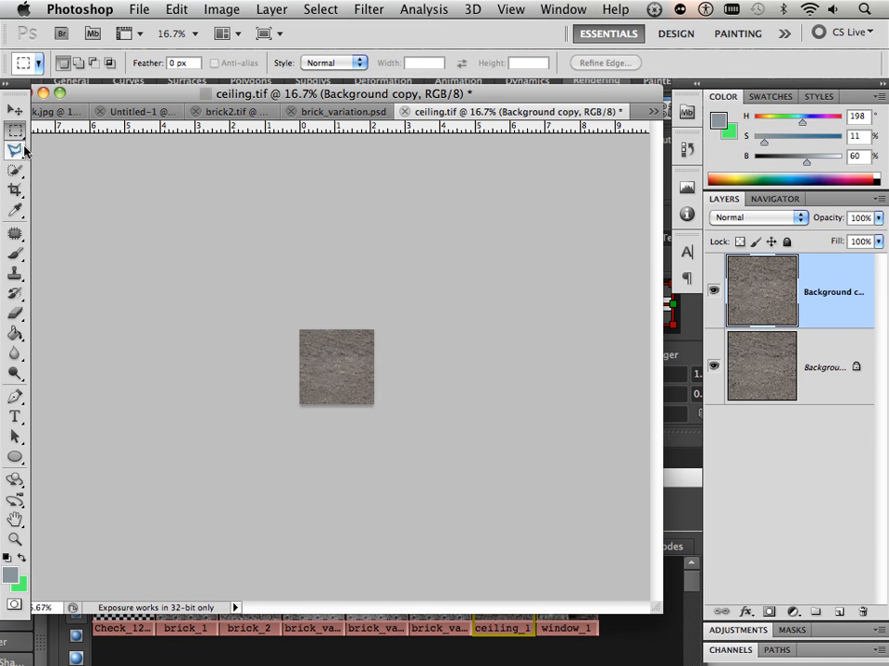
Select the whole resized texture and define it as a pattern named ceiling.tif
{"action": "key", "text": "super+a"}
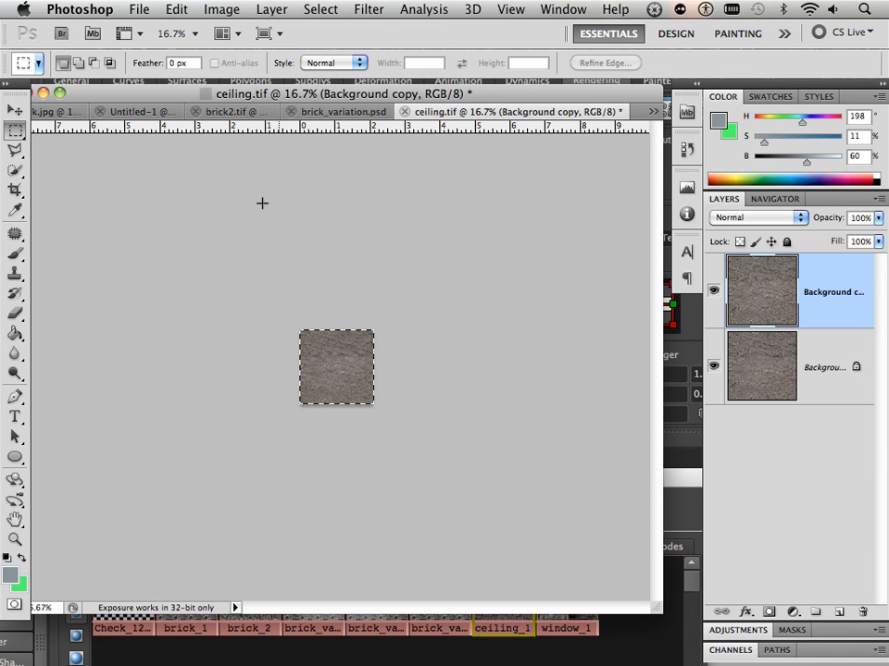
{"action": "left_click", "coordinate": [177, 9]}
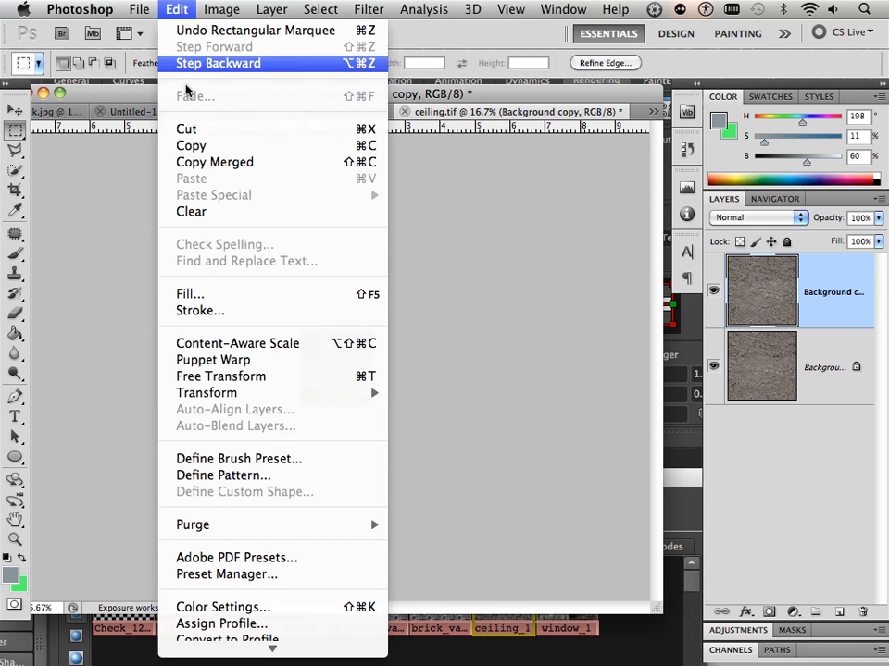
{"action": "left_click", "coordinate": [236, 478]}
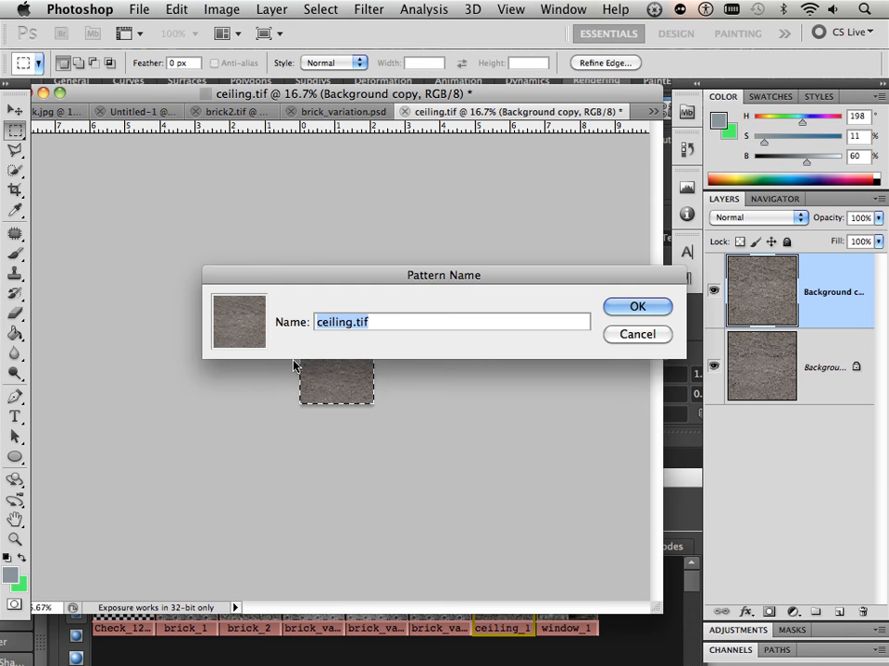
{"action": "left_click", "coordinate": [637, 306]}
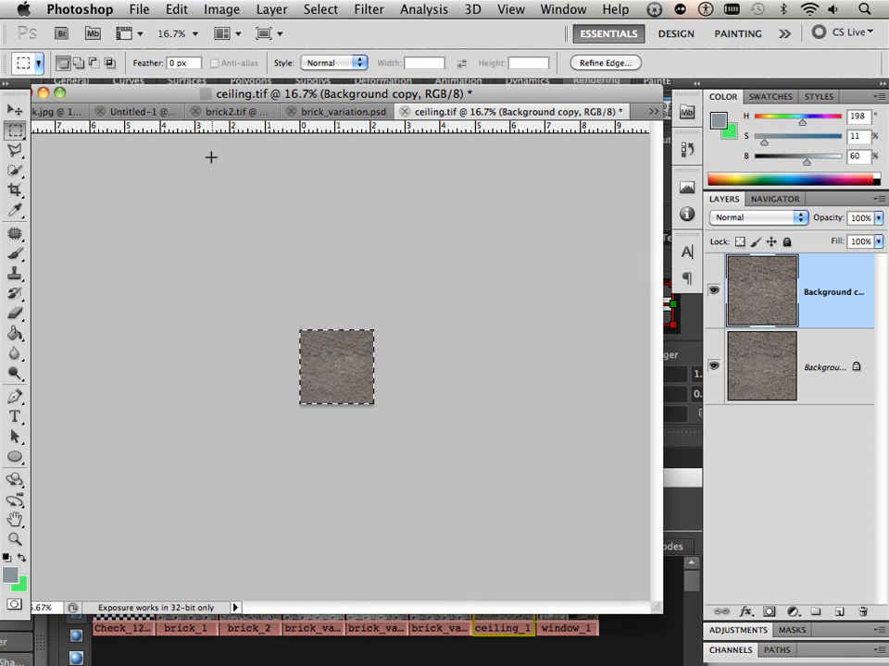
Create a new white 2048 by 2048 pixel RGB document with a resolution of 240 pixels/inch
{"action": "left_click", "coordinate": [139, 10]}
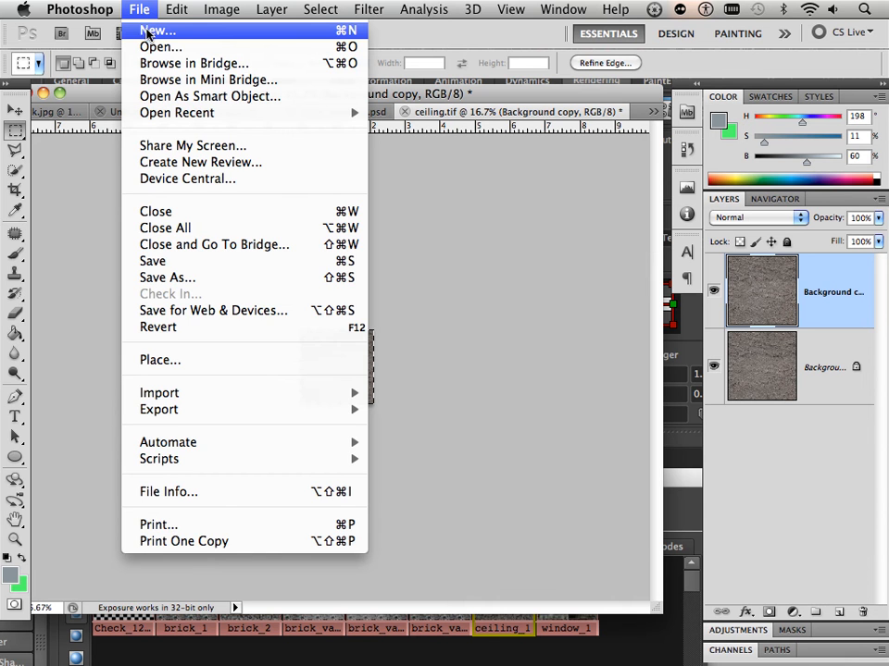
{"action": "left_click", "coordinate": [148, 31]}
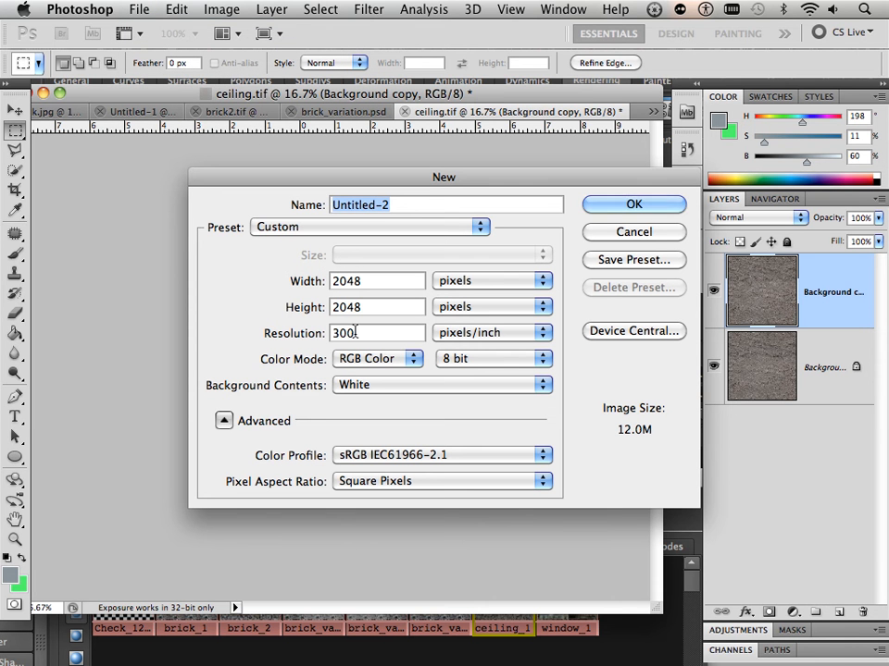
{"action": "double_click", "coordinate": [358, 333]}
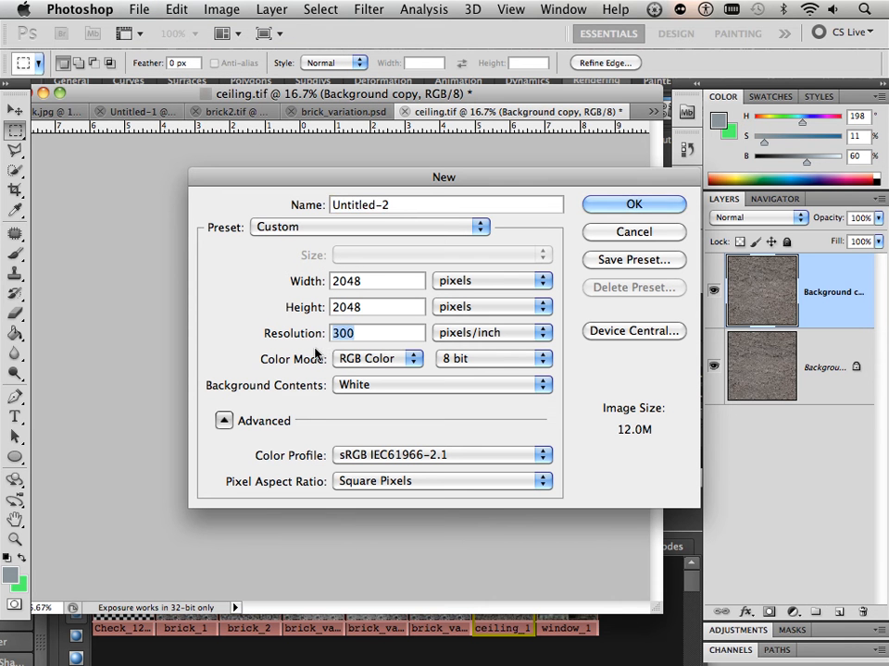
{"action": "type", "text": "240"}
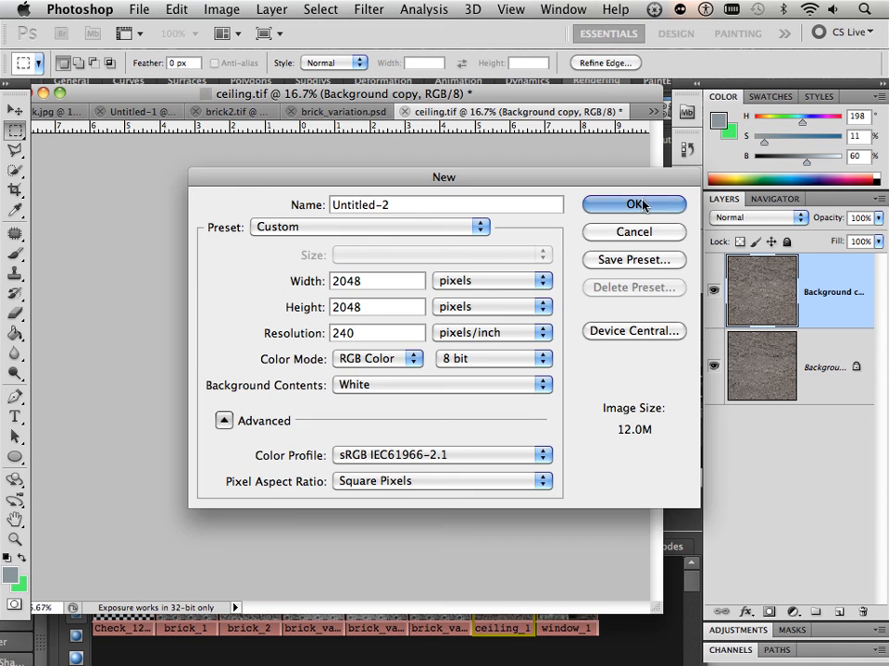
{"action": "left_click", "coordinate": [637, 205]}
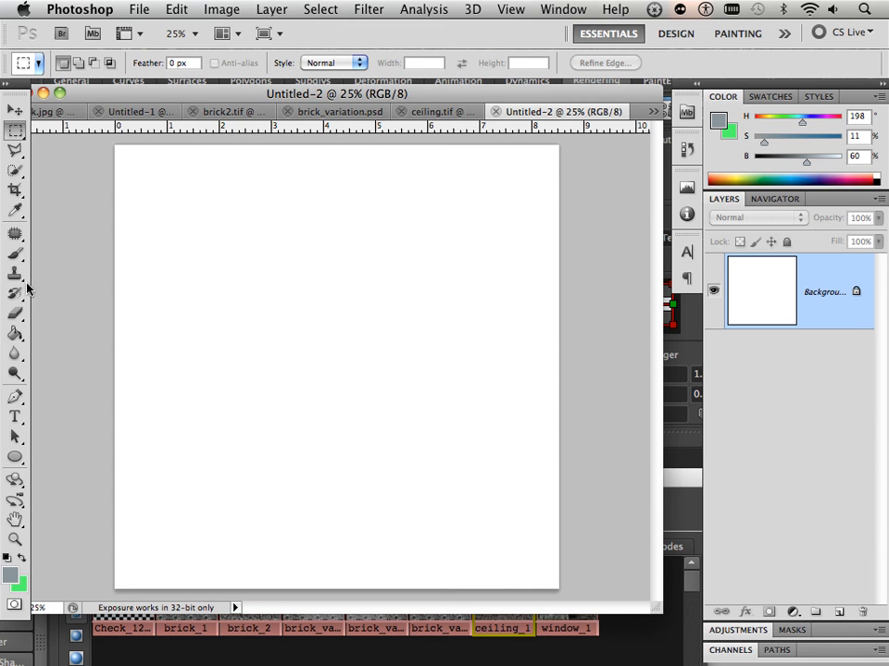
Fill the new document with the concrete ceiling pattern using the Paint Bucket
{"action": "left_click", "coordinate": [16, 335]}
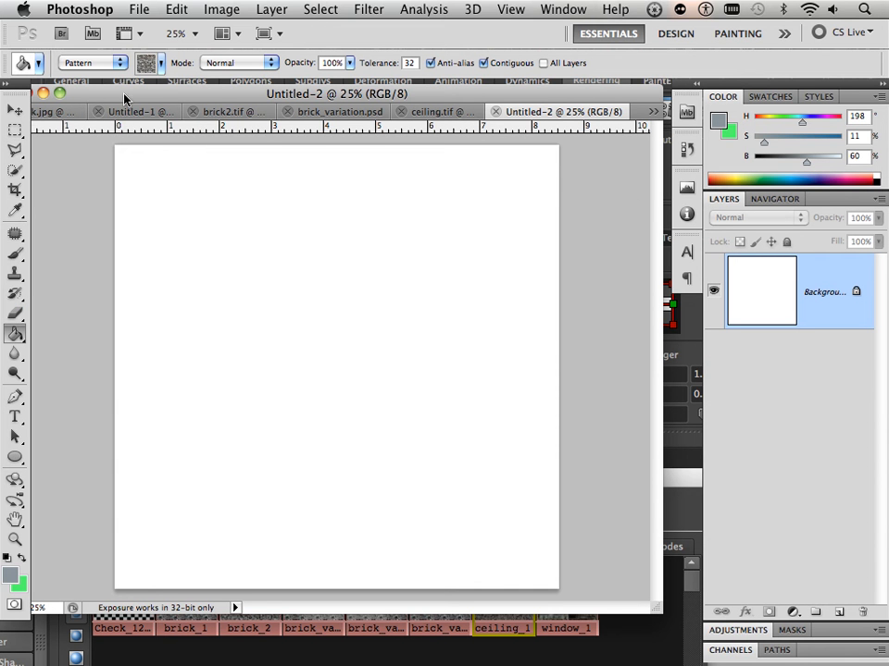
{"action": "left_click", "coordinate": [161, 62]}
{"action": "left_click", "coordinate": [65, 131]}
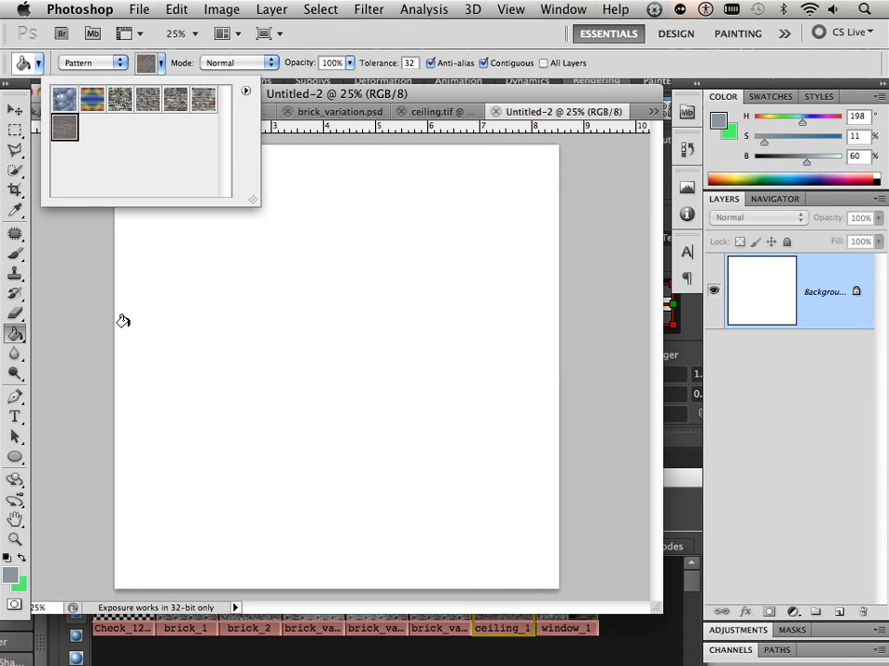
{"action": "left_click", "coordinate": [164, 316]}
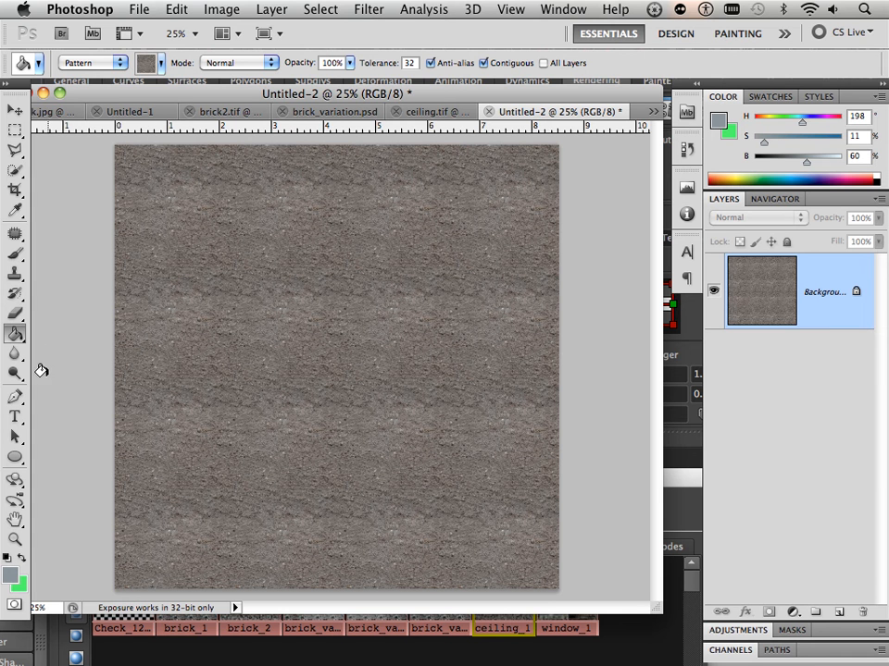
Patch two areas of the upper horizontal seam in the left half of the texture with nearby concrete, and clear the selection
{"action": "left_click", "coordinate": [15, 236]}
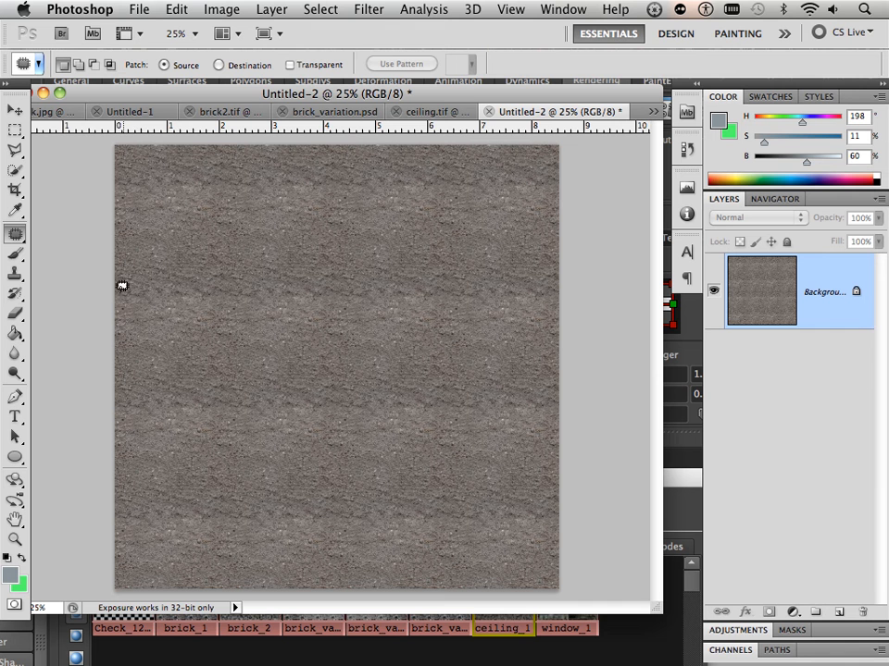
{"action": "left_click_drag", "start_coordinate": [165, 257], "coordinate": [148, 252]}
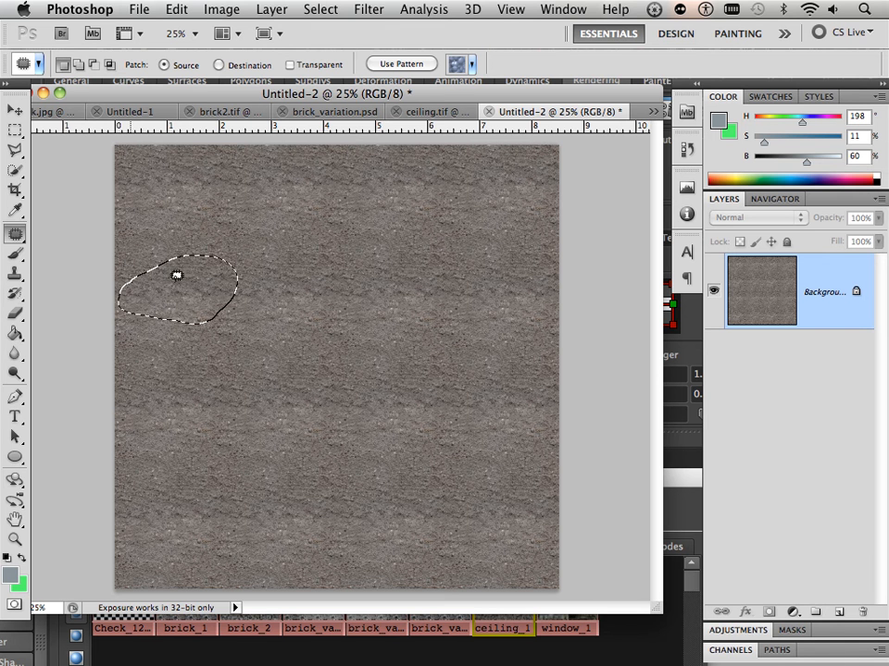
{"action": "left_click_drag", "start_coordinate": [228, 240], "coordinate": [236, 248], "text": "shift"}
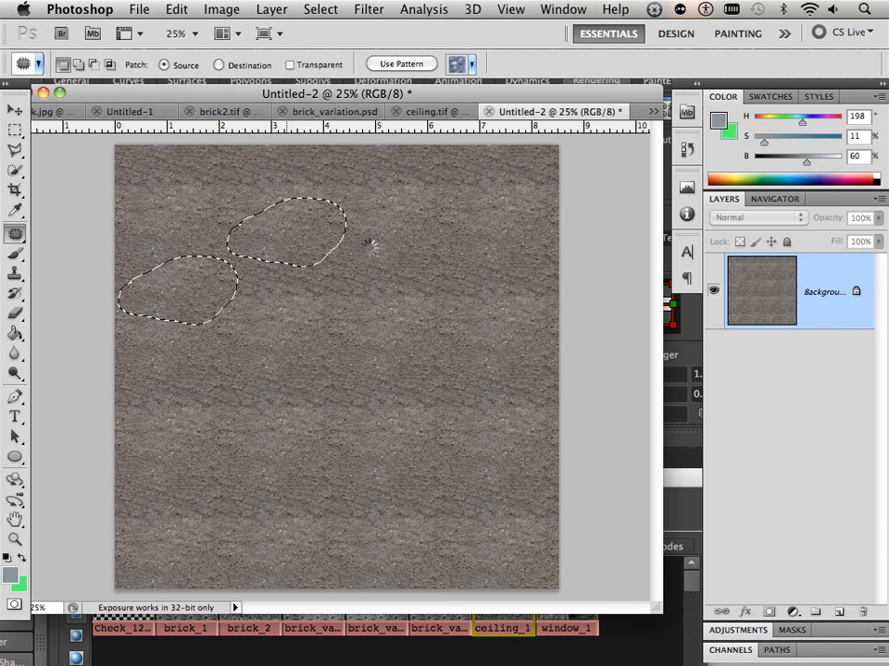
{"action": "left_click", "coordinate": [283, 297]}
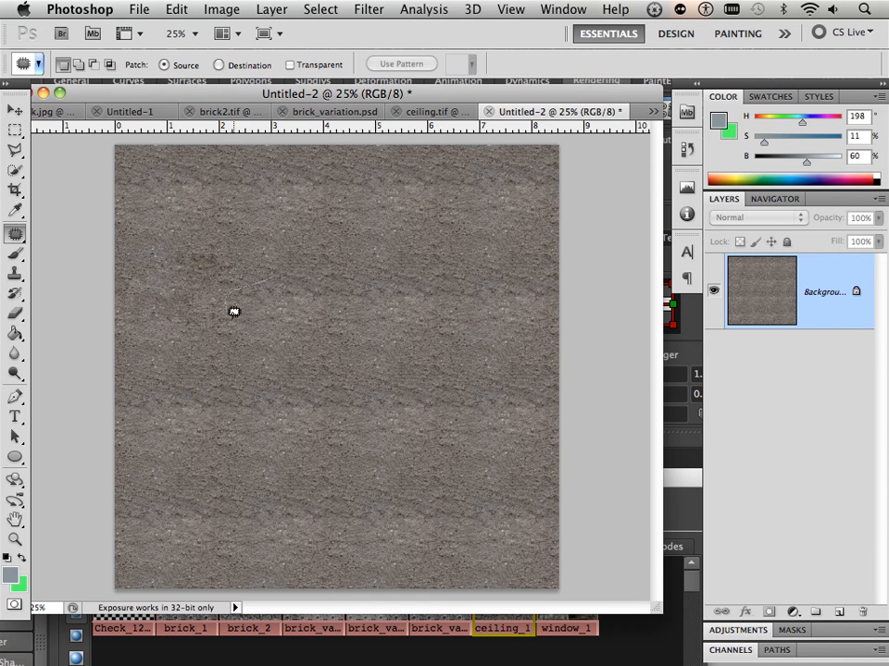
{"action": "mouse_move", "coordinate": [336, 269]}
{"action": "left_mouse_down"}
{"action": "mouse_move", "coordinate": [278, 282]}
{"action": "mouse_move", "coordinate": [337, 347]}
{"action": "left_mouse_up"}
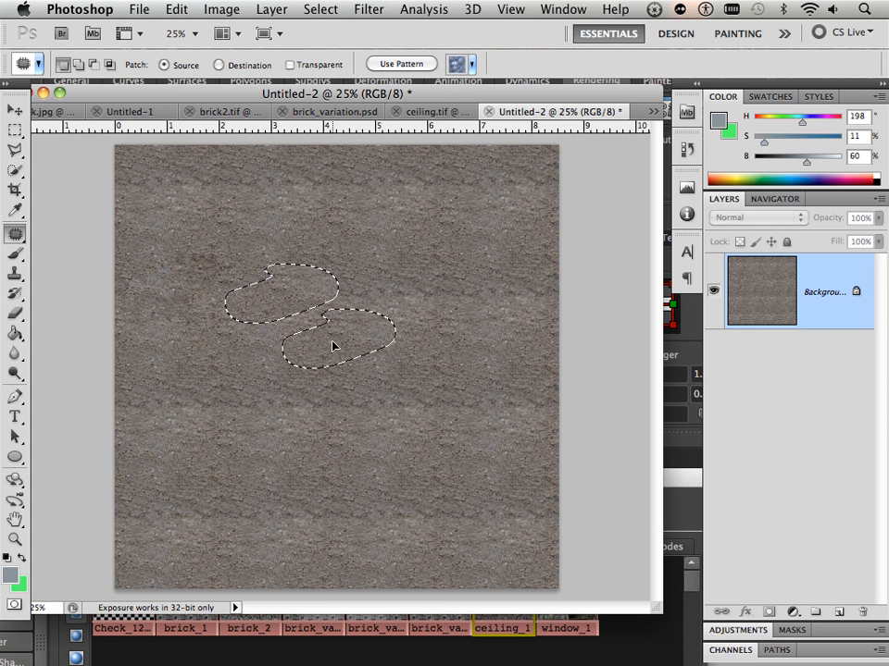
{"action": "key", "text": "super+d"}
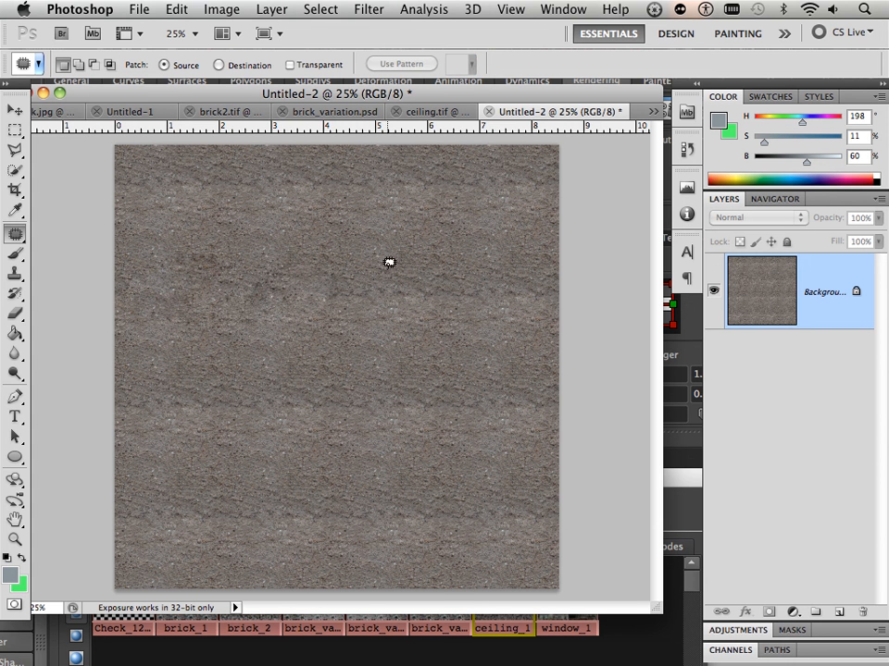
Patch the centre and right portions of the same upper seam with concrete from above and below it, and clear the selection
{"action": "left_click_drag", "start_coordinate": [419, 262], "coordinate": [393, 266]}
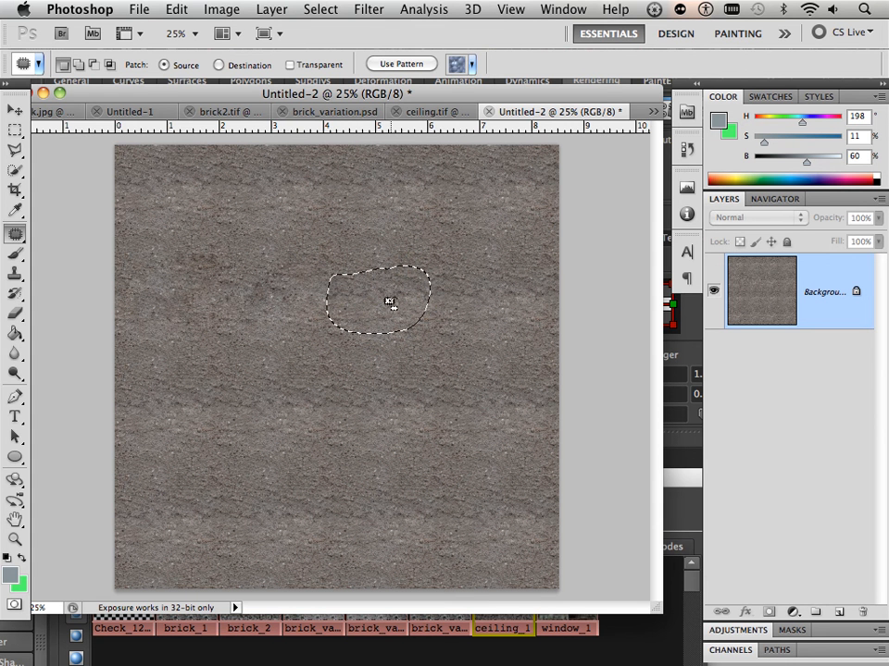
{"action": "mouse_move", "coordinate": [383, 310]}
{"action": "left_mouse_down"}
{"action": "mouse_move", "coordinate": [382, 335]}
{"action": "mouse_move", "coordinate": [350, 256]}
{"action": "mouse_move", "coordinate": [364, 212]}
{"action": "mouse_move", "coordinate": [358, 229]}
{"action": "left_mouse_up"}
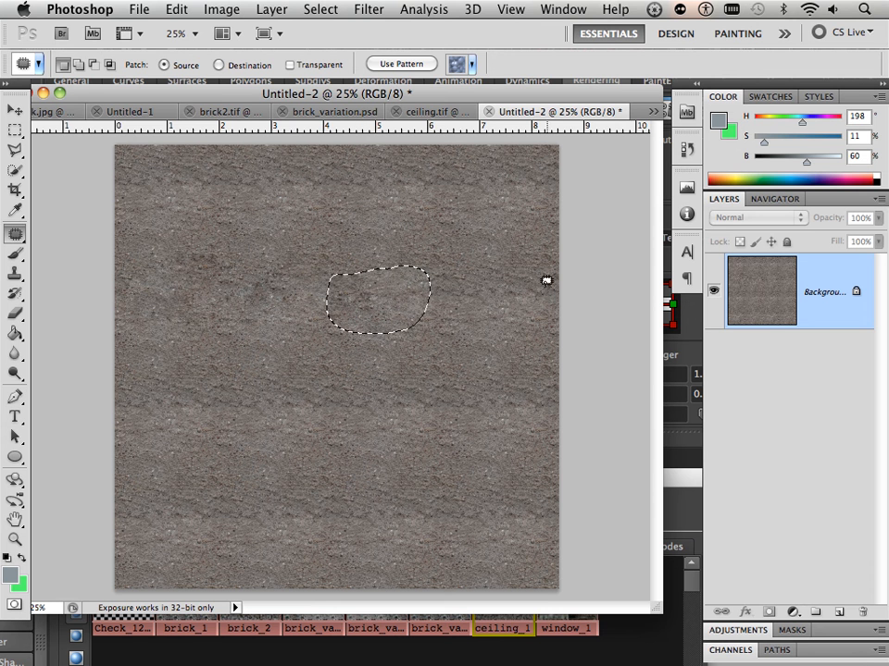
{"action": "left_click", "coordinate": [505, 307]}
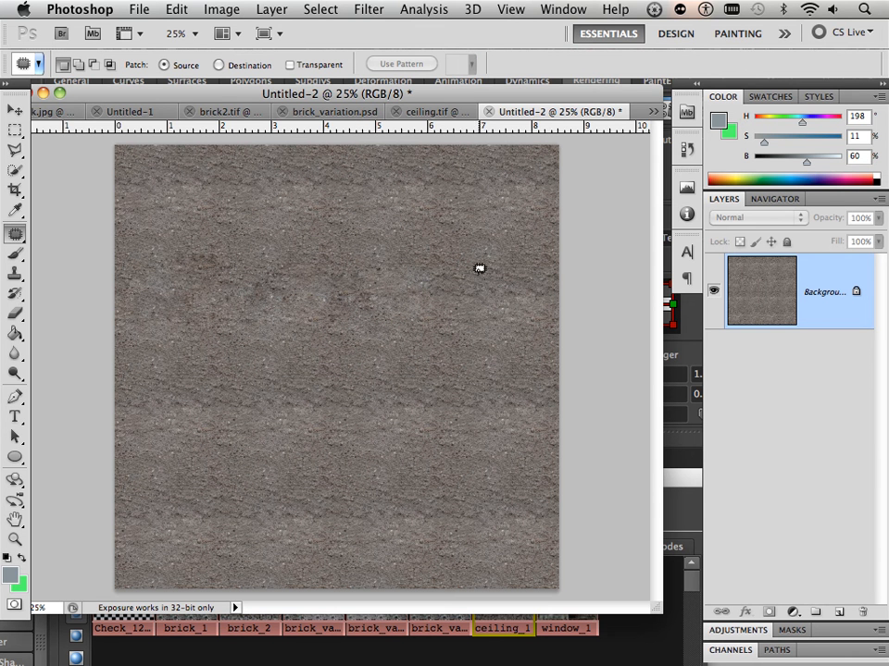
{"action": "mouse_move", "coordinate": [507, 264]}
{"action": "left_mouse_down"}
{"action": "mouse_move", "coordinate": [477, 274]}
{"action": "mouse_move", "coordinate": [484, 346]}
{"action": "mouse_move", "coordinate": [491, 348]}
{"action": "left_mouse_up"}
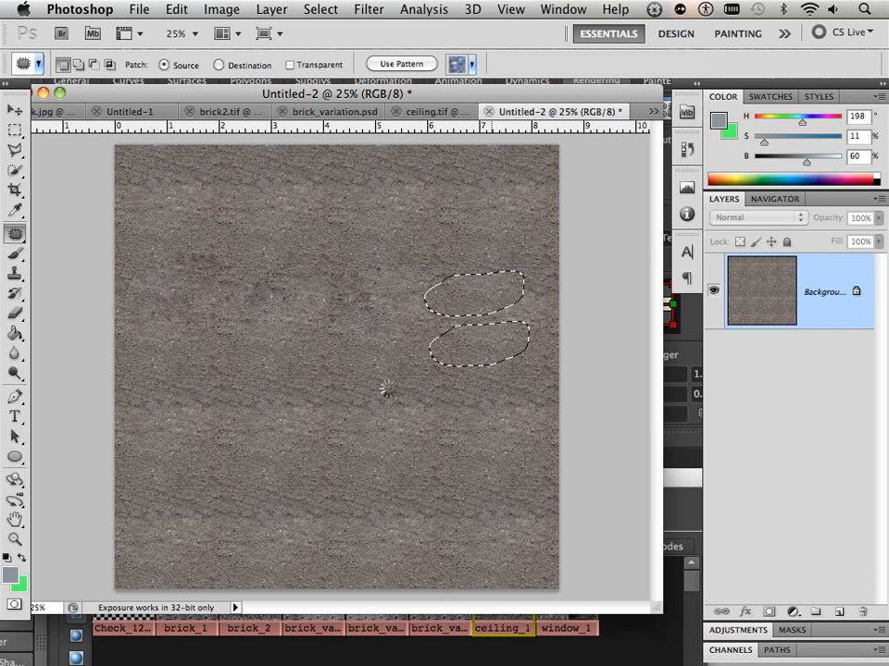
{"action": "left_click", "coordinate": [370, 307]}
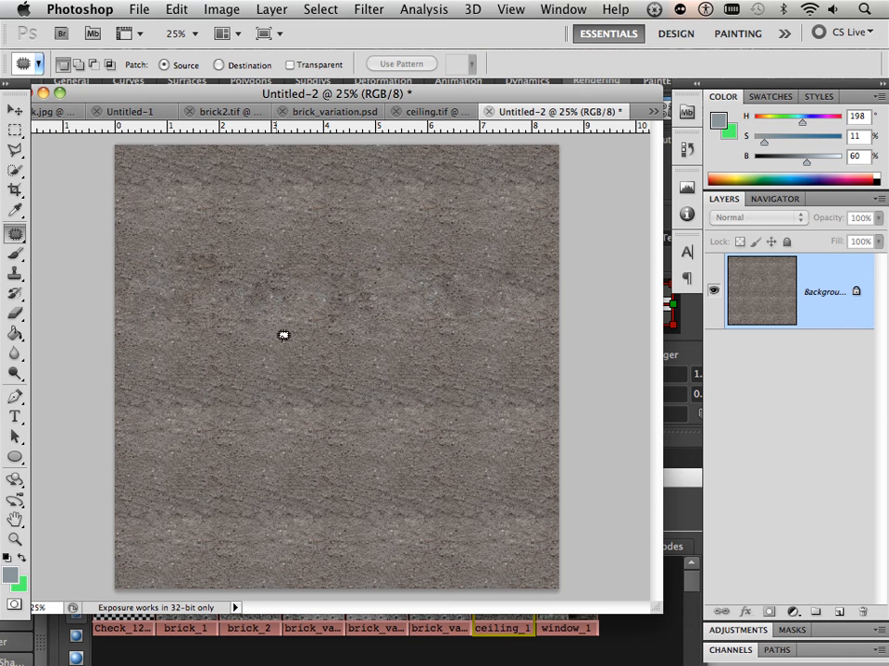
Clone Stamp nearby concrete over the horizontal seam just below the middle of the texture
{"action": "left_click", "coordinate": [16, 277]}
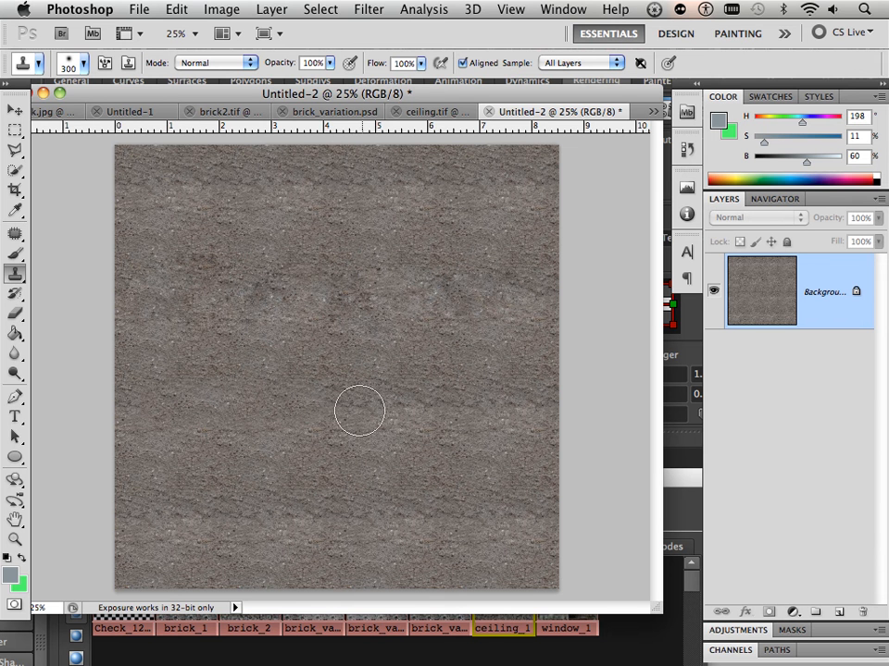
{"action": "left_click", "coordinate": [501, 423], "text": "alt"}
{"action": "left_click", "coordinate": [524, 403]}
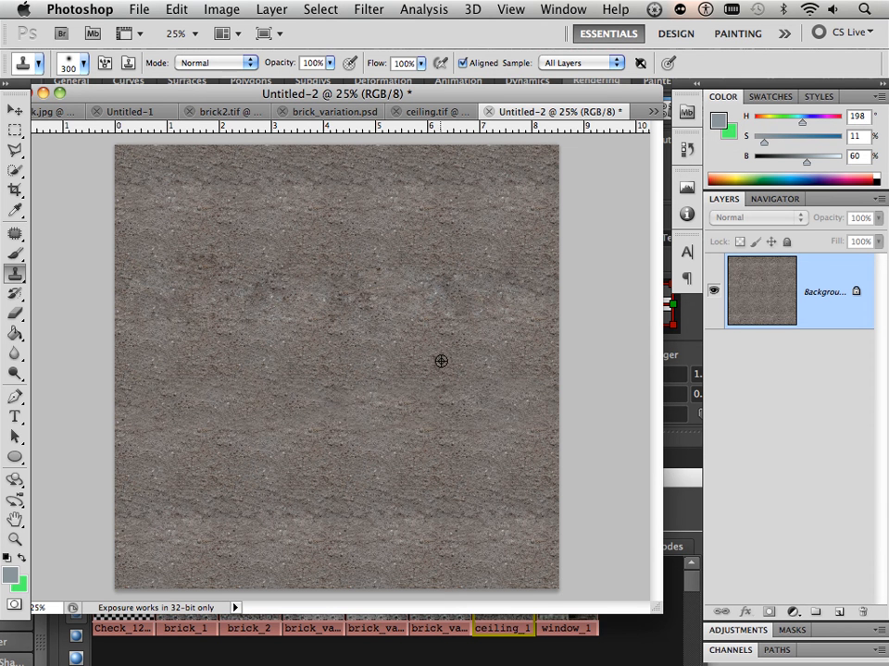
Clone clean concrete over the dark blotches along the patched upper seam and over the repeating seam near the texture's lower edge
{"action": "left_click", "coordinate": [441, 361], "text": "alt"}
{"action": "left_click", "coordinate": [454, 299]}
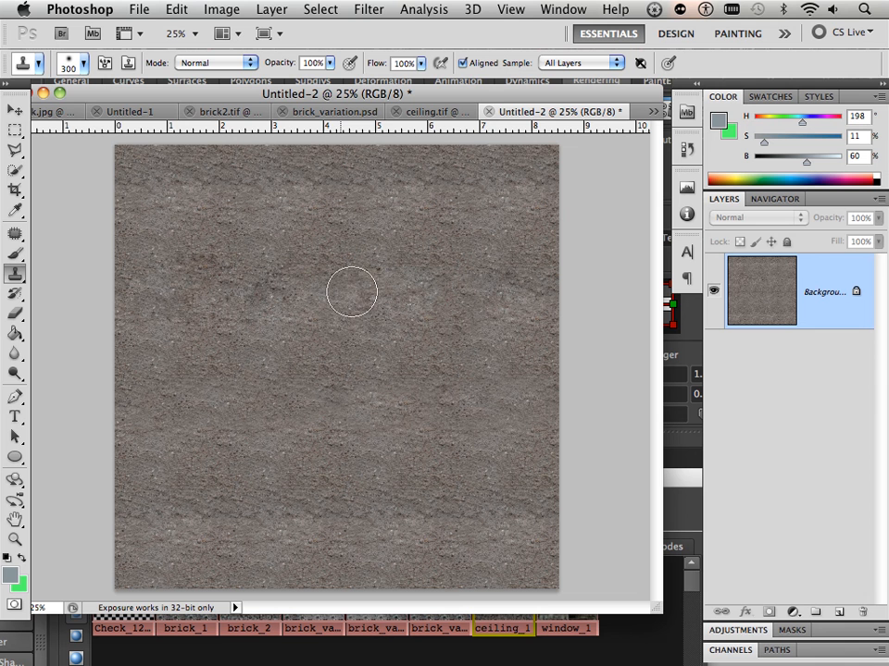
{"action": "left_click", "coordinate": [282, 349], "text": "alt"}
{"action": "left_click", "coordinate": [265, 286]}
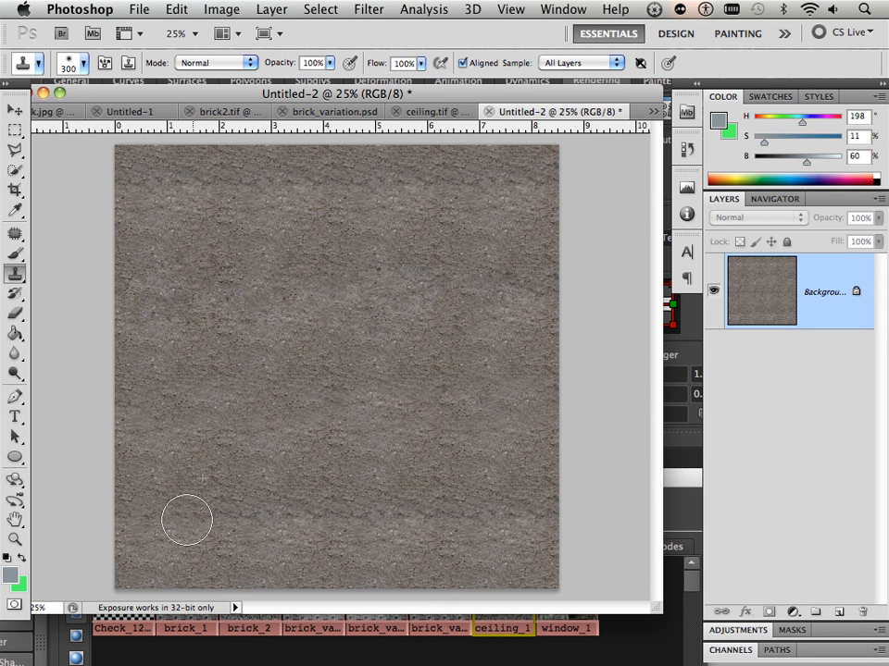
{"action": "left_click", "coordinate": [318, 546], "text": "alt"}
{"action": "left_click_drag", "start_coordinate": [314, 524], "coordinate": [274, 514]}
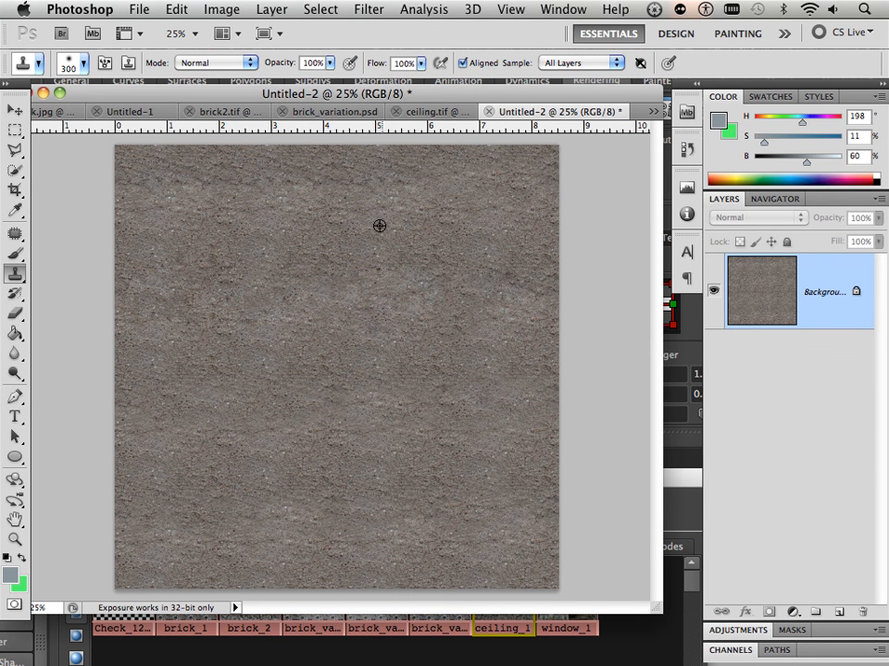
Clone Stamp nearby concrete over the repeating patches in the upper left part of the texture
{"action": "left_click", "coordinate": [280, 187]}
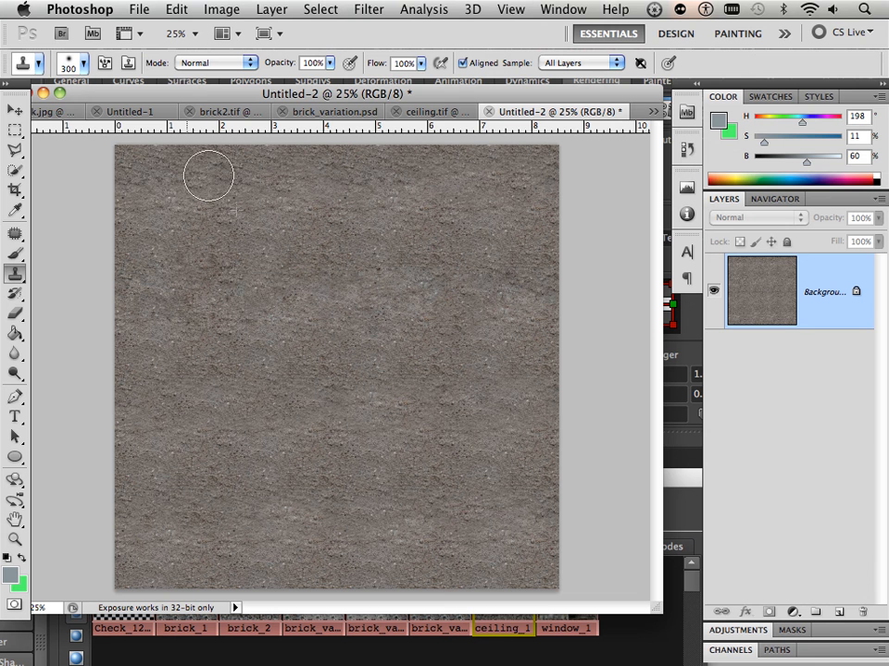
{"action": "left_click", "coordinate": [133, 179]}
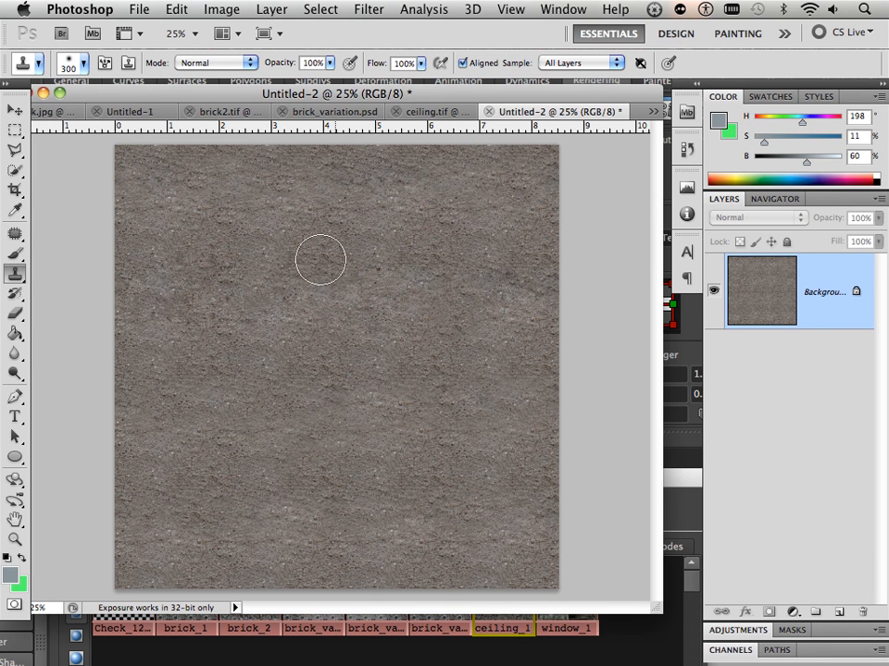
Select the whole canvas, and set the Brush tool's foreground colour to dark grey #373737
{"action": "left_click", "coordinate": [16, 133]}
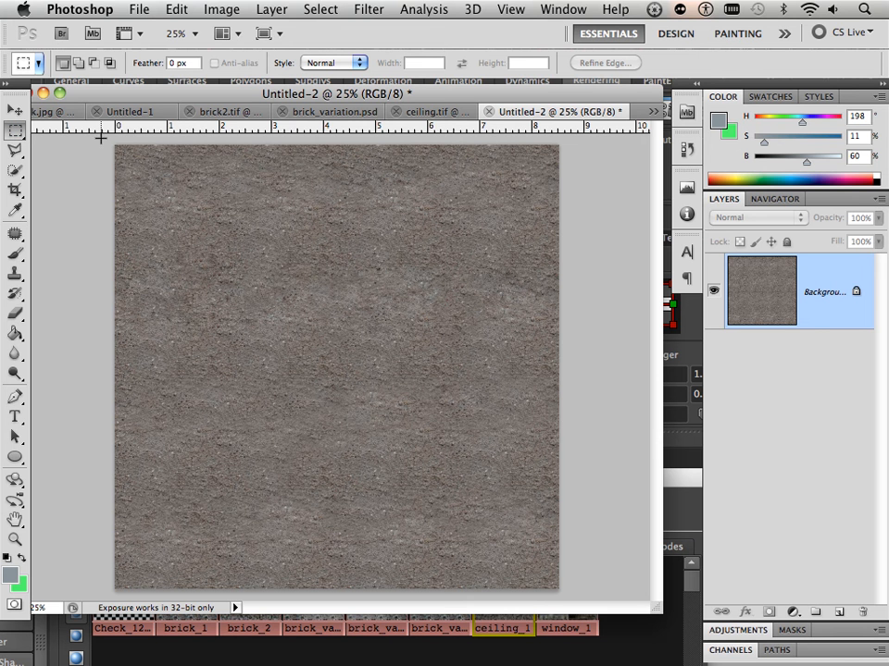
{"action": "left_click_drag", "start_coordinate": [551, 605], "coordinate": [567, 606]}
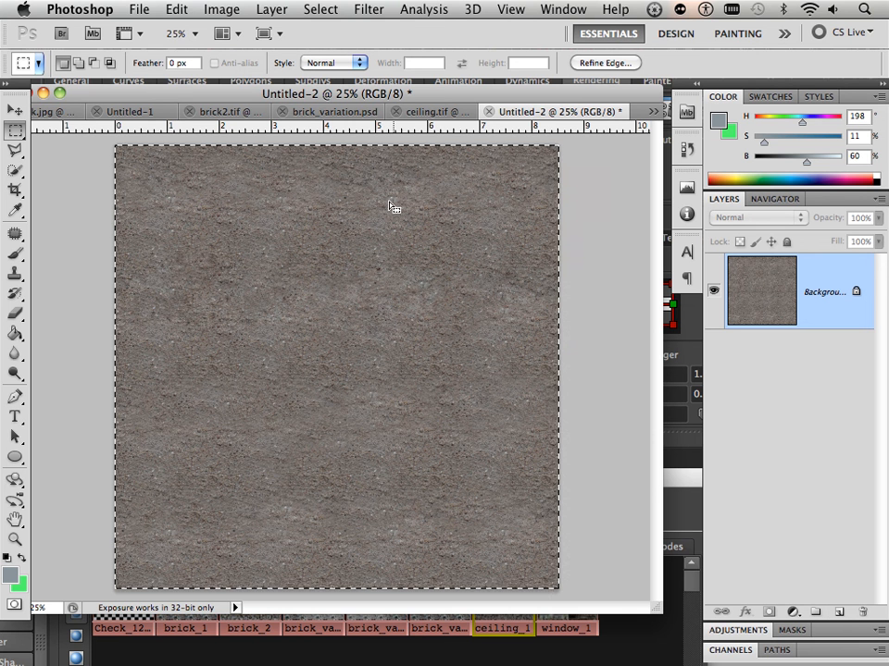
{"action": "left_click", "coordinate": [12, 255]}
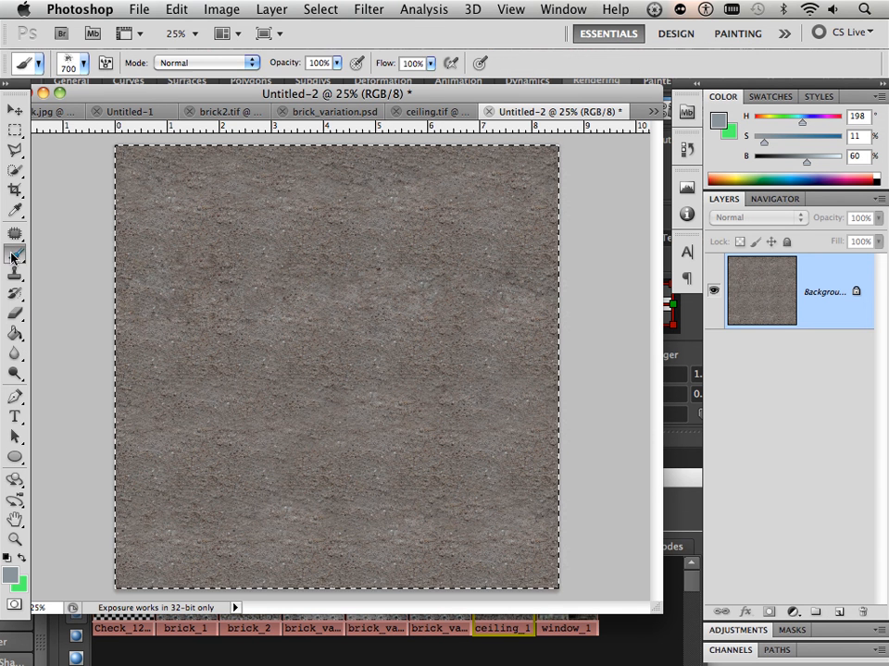
{"action": "left_click", "coordinate": [10, 576]}
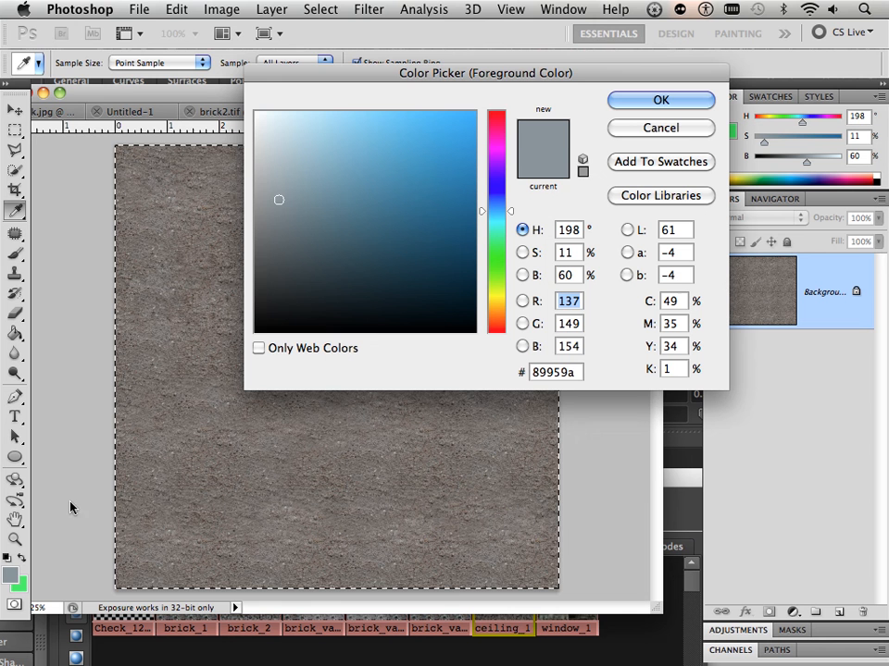
{"action": "left_click", "coordinate": [255, 284]}
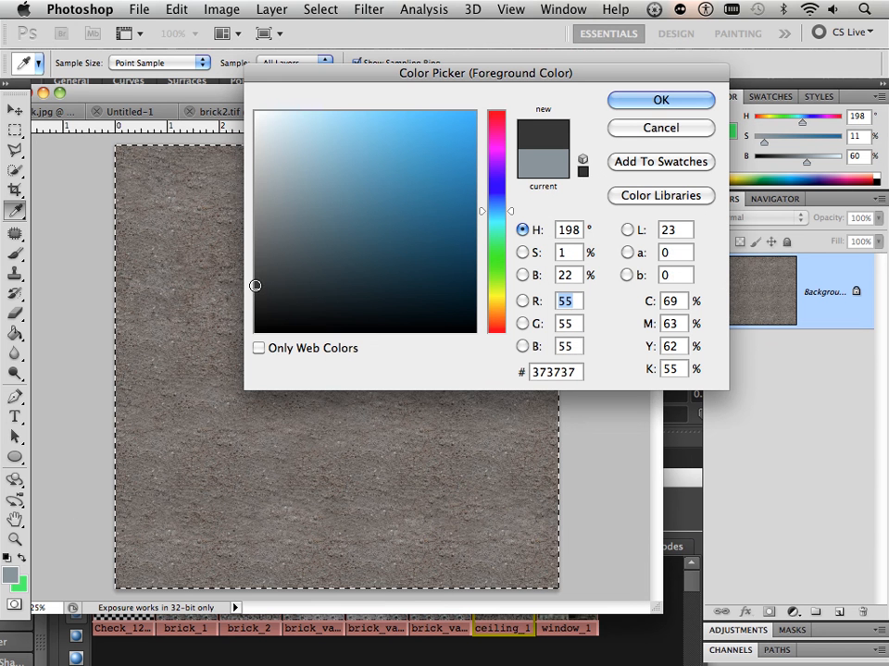
{"action": "left_click", "coordinate": [625, 102]}
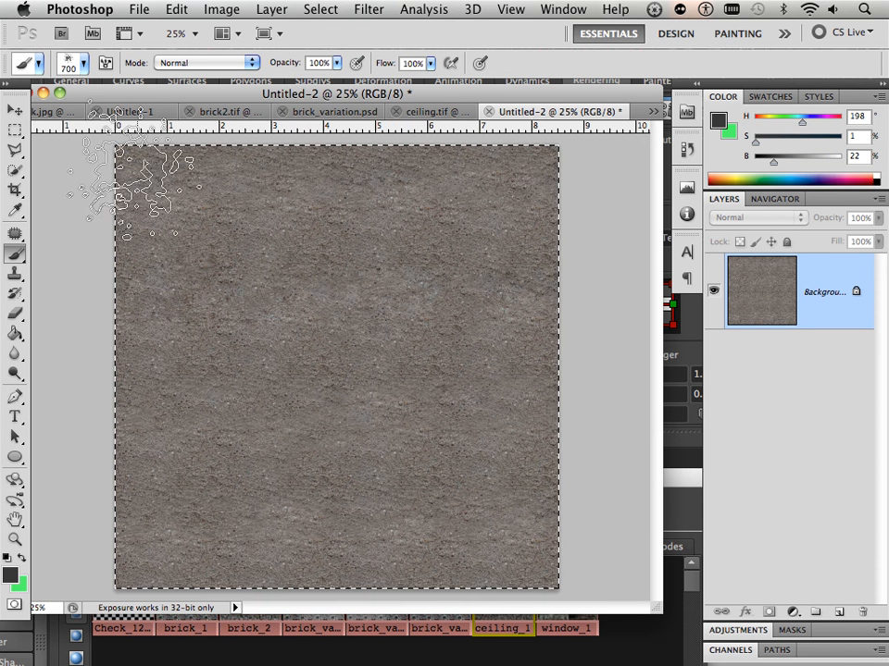
{"action": "mouse_move", "coordinate": [129, 166]}
{"action": "left_mouse_down"}
{"action": "mouse_move", "coordinate": [120, 171]}
{"action": "mouse_move", "coordinate": [366, 168]}
{"action": "mouse_move", "coordinate": [536, 120]}
{"action": "mouse_move", "coordinate": [560, 176]}
{"action": "left_mouse_up"}
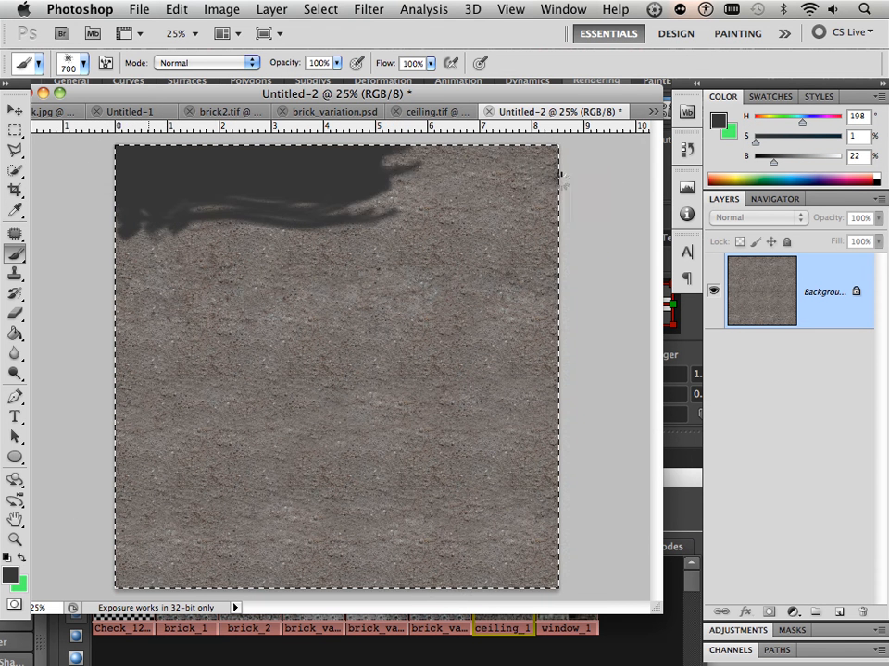
{"action": "left_click", "coordinate": [555, 185]}
{"action": "left_click", "coordinate": [546, 556]}
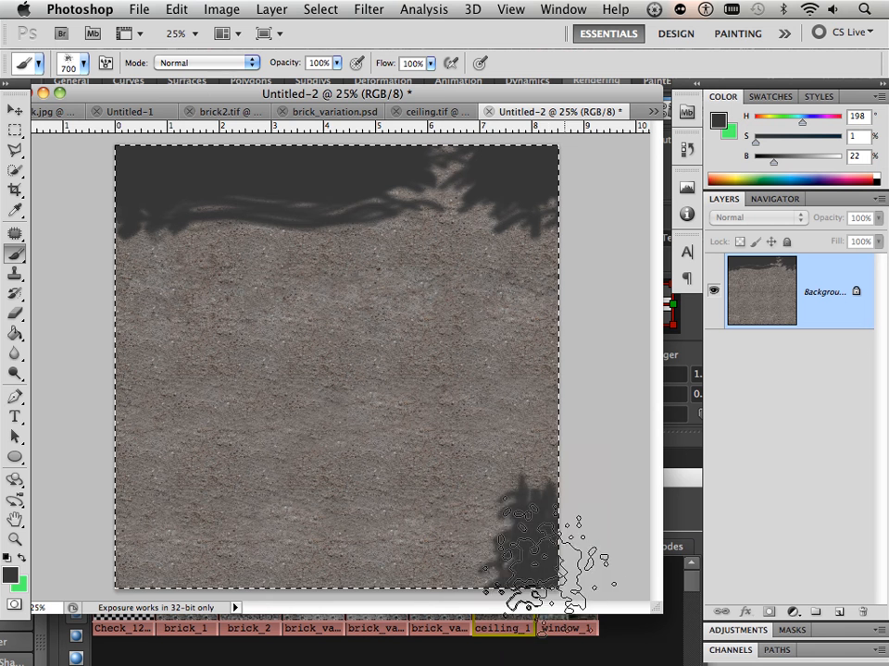
{"action": "left_click", "coordinate": [153, 546]}
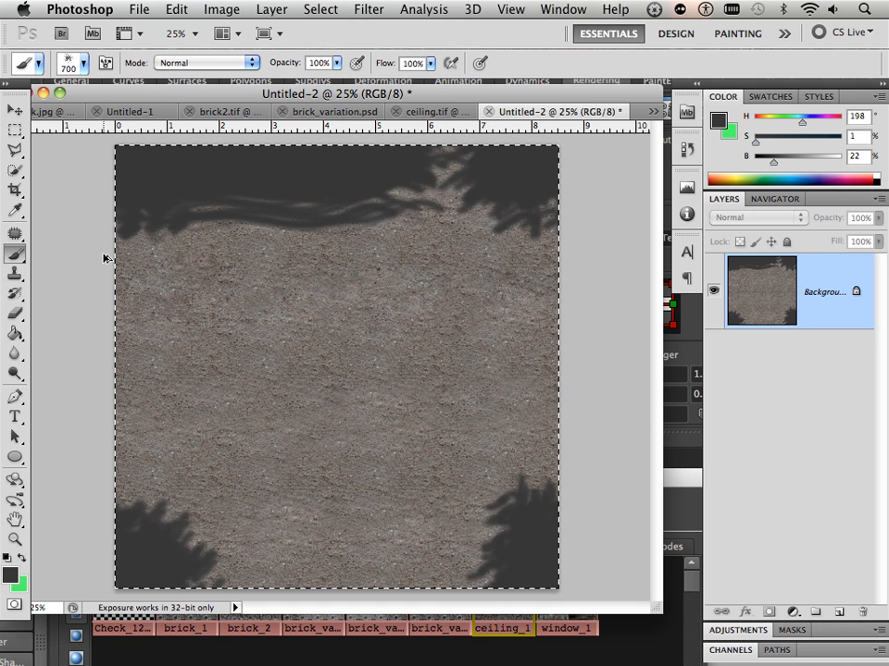
{"action": "key", "text": "super+alt+z"}
{"action": "key", "text": "super+alt+z"}
{"action": "key", "text": "super+alt+z"}
{"action": "key", "text": "super+alt+z"}
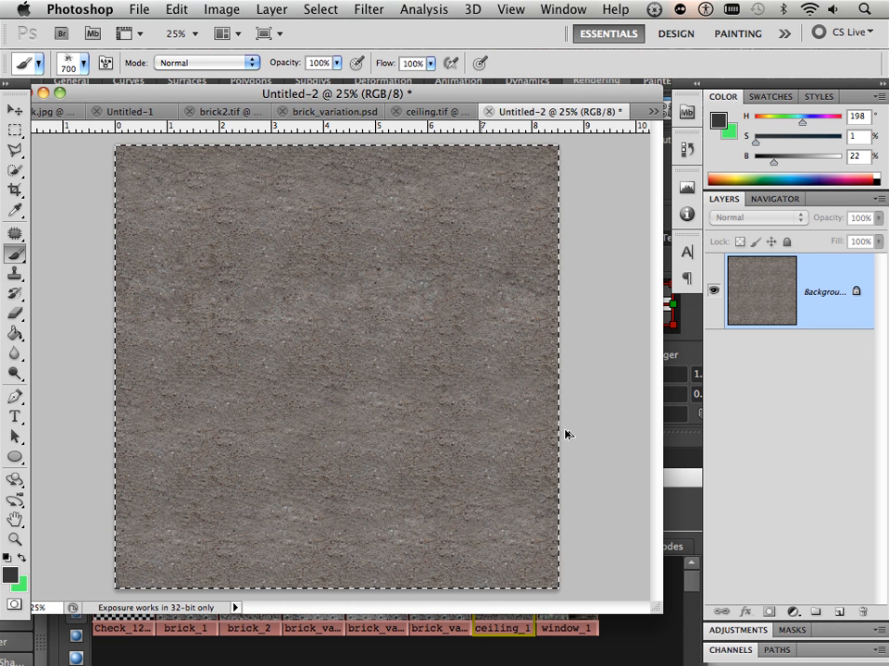
Add a new layer above the concrete and paint dark grey blotches in all four corners with the 700 px splatter brush
{"action": "left_click", "coordinate": [839, 612]}
{"action": "left_click", "coordinate": [578, 185]}
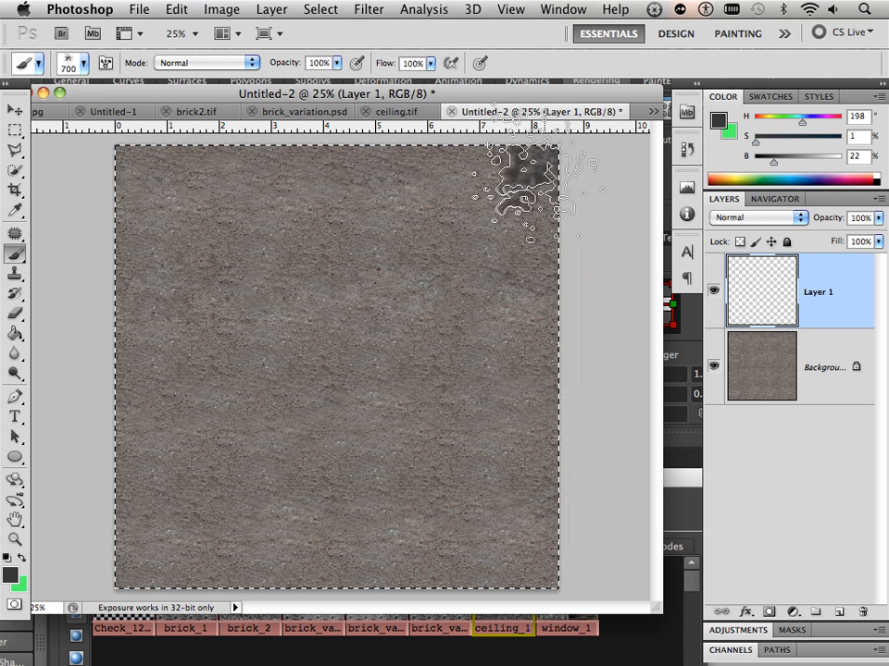
{"action": "left_click", "coordinate": [145, 183]}
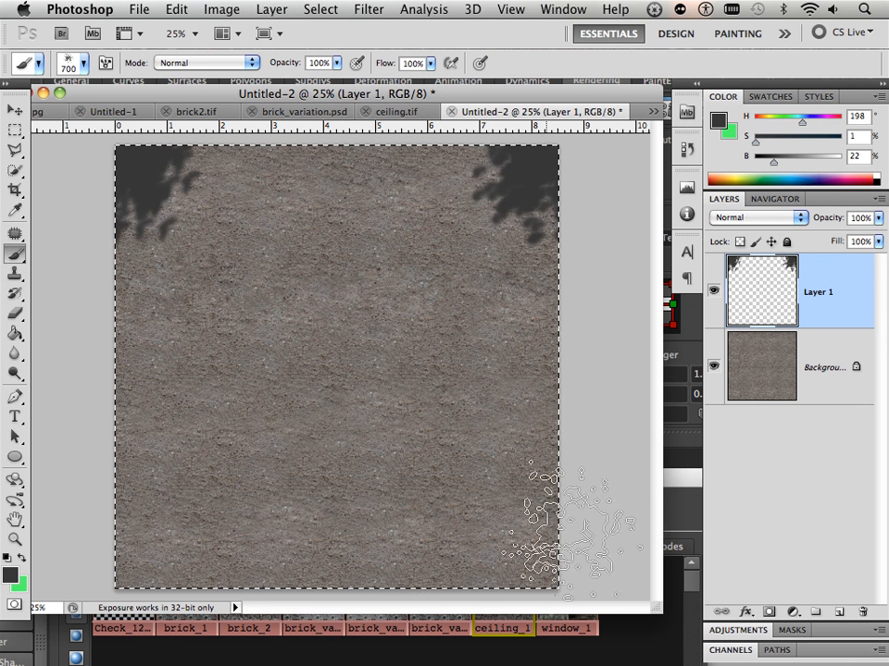
{"action": "left_click", "coordinate": [525, 554]}
{"action": "left_click", "coordinate": [129, 567]}
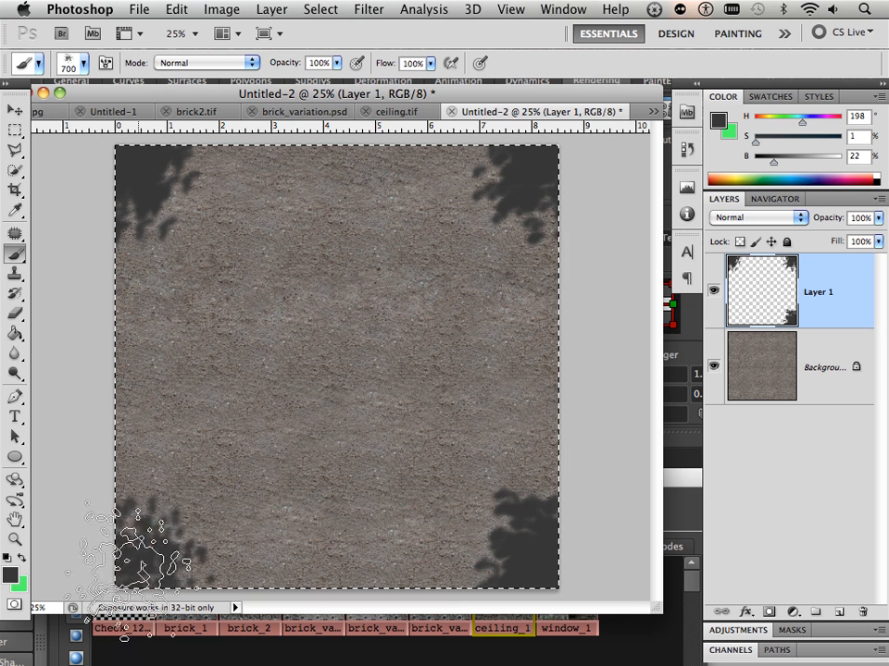
Soften the painted corner blotches with a Gaussian Blur of 29.9 pixels radius
{"action": "left_click", "coordinate": [370, 10]}
{"action": "mouse_move", "coordinate": [395, 216]}
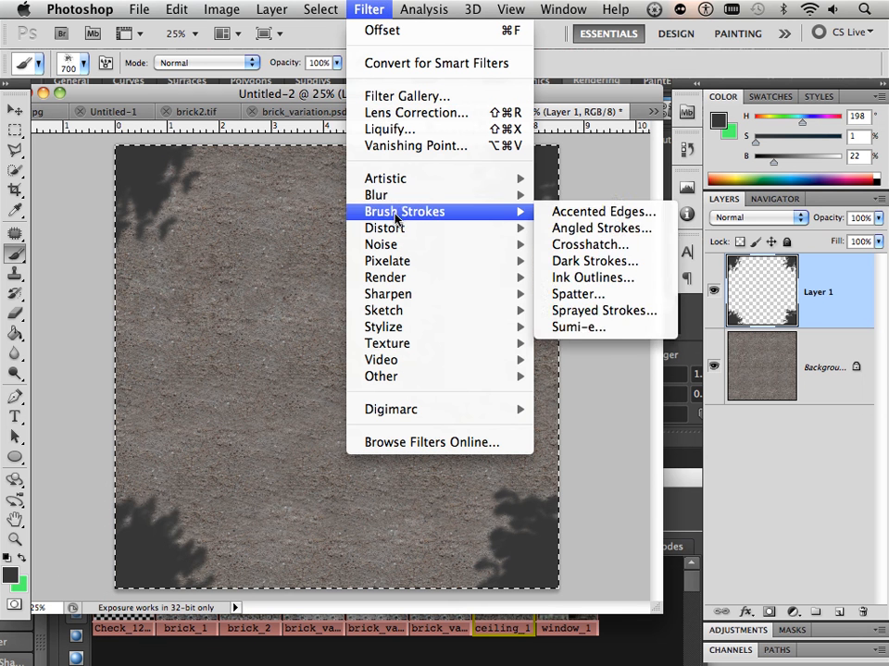
{"action": "mouse_move", "coordinate": [469, 197]}
{"action": "left_click", "coordinate": [575, 263]}
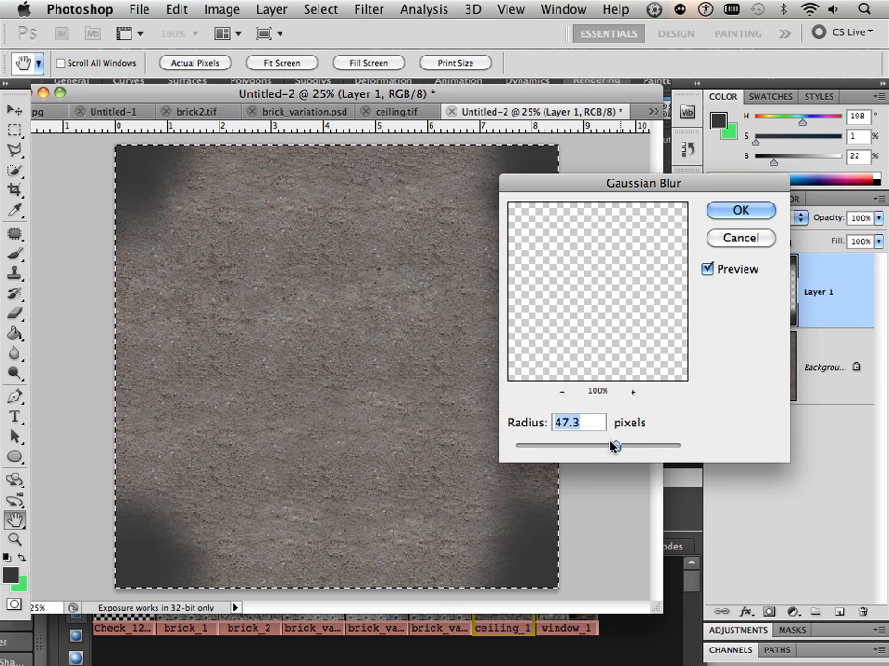
{"action": "left_click_drag", "start_coordinate": [614, 447], "coordinate": [599, 446]}
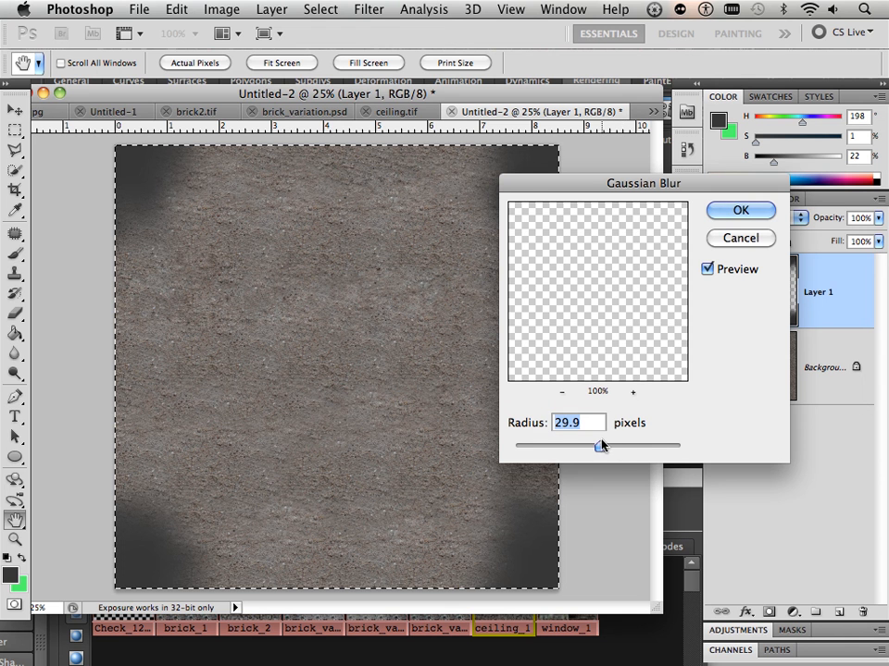
{"action": "left_click", "coordinate": [719, 215]}
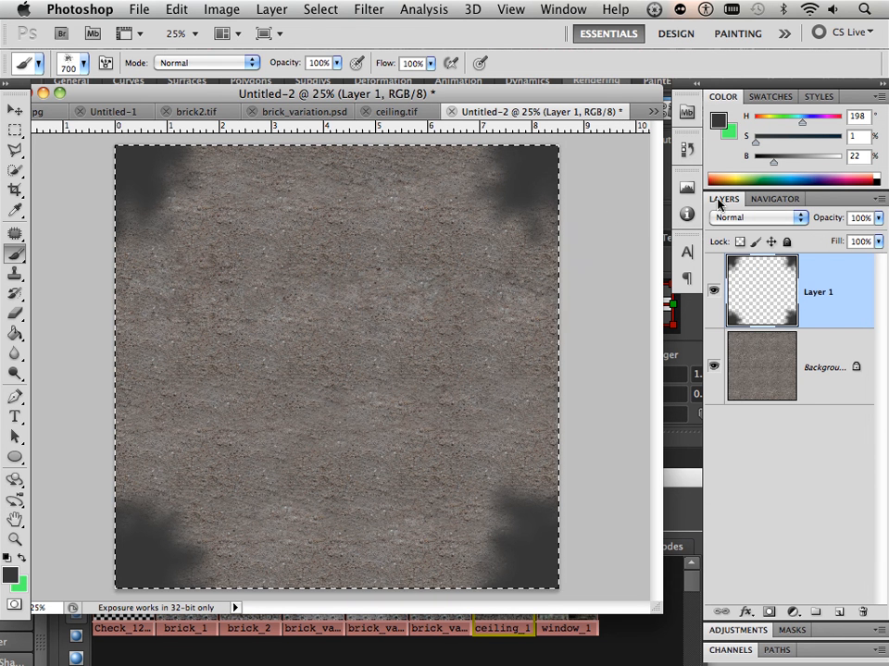
Blend the blotch layer with the concrete using Multiply mode at 41% opacity
{"action": "left_click", "coordinate": [754, 218]}
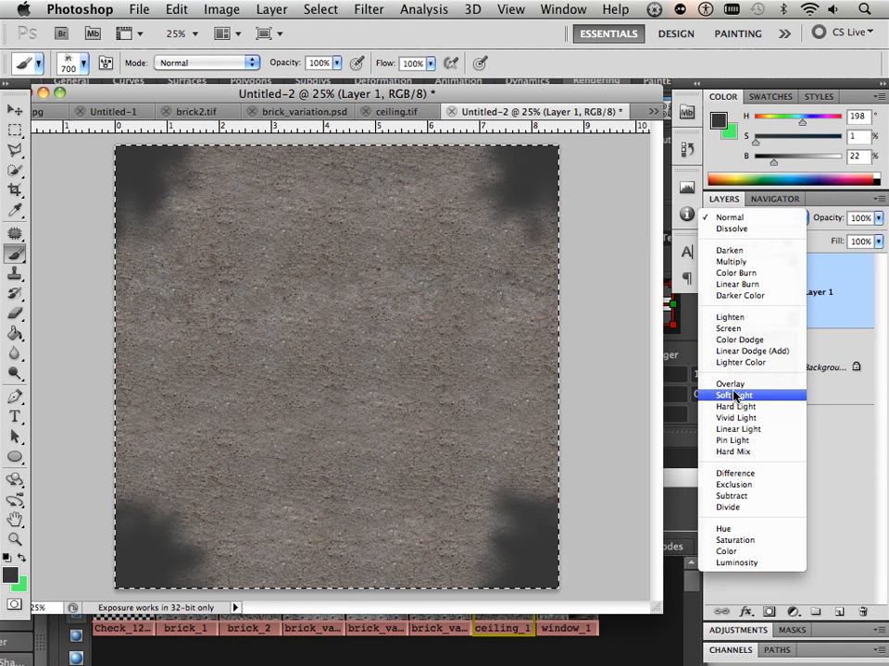
{"action": "left_click", "coordinate": [740, 262]}
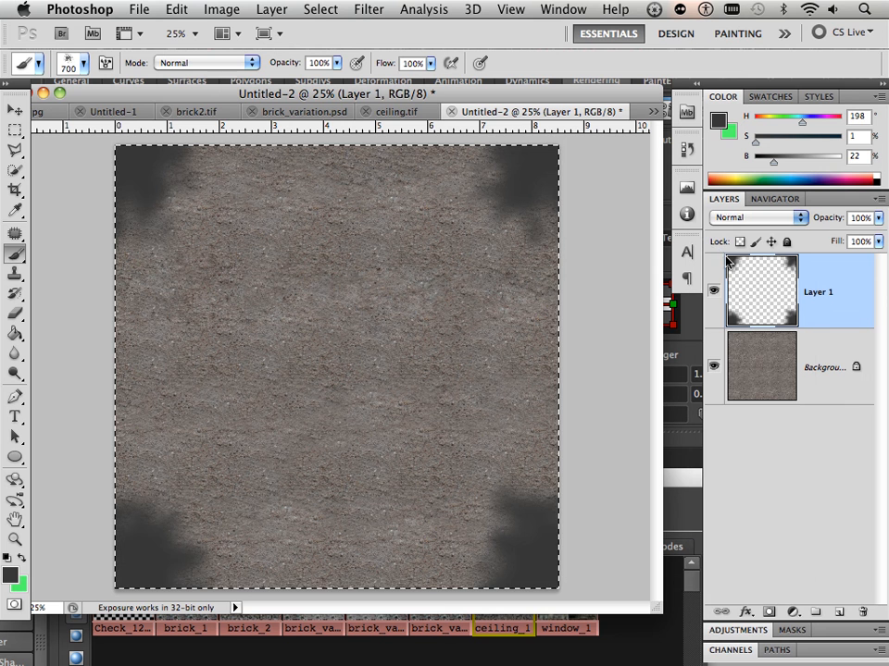
{"action": "left_click", "coordinate": [878, 218]}
{"action": "mouse_move", "coordinate": [804, 238]}
{"action": "left_mouse_down"}
{"action": "mouse_move", "coordinate": [828, 240]}
{"action": "mouse_move", "coordinate": [820, 239]}
{"action": "left_mouse_up"}
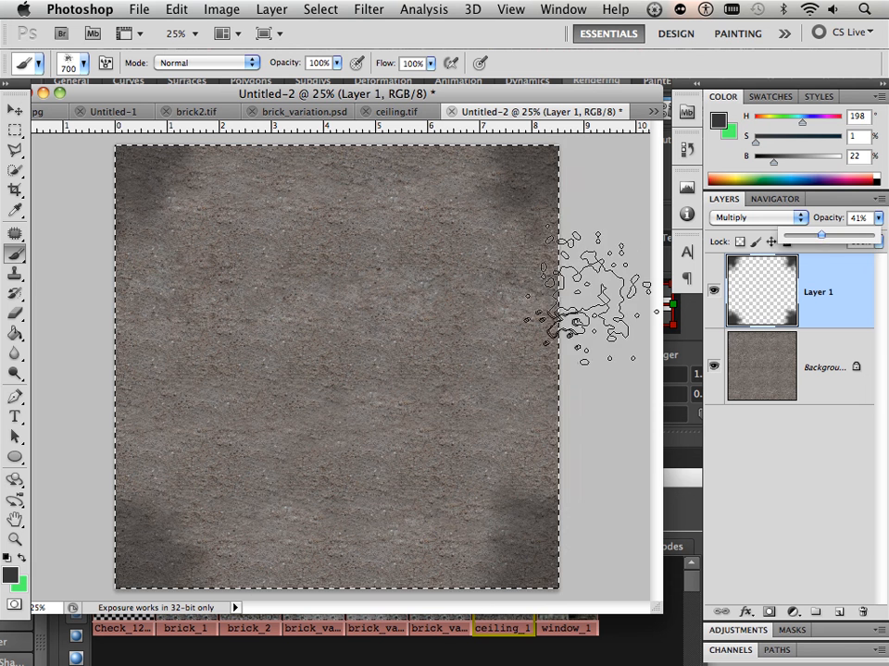
Paint more dark blotches on Layer 1 along the right edge and at scattered spots in the texture's upper, middle and lower areas
{"action": "left_click_drag", "start_coordinate": [596, 307], "coordinate": [596, 387]}
{"action": "left_click", "coordinate": [578, 440]}
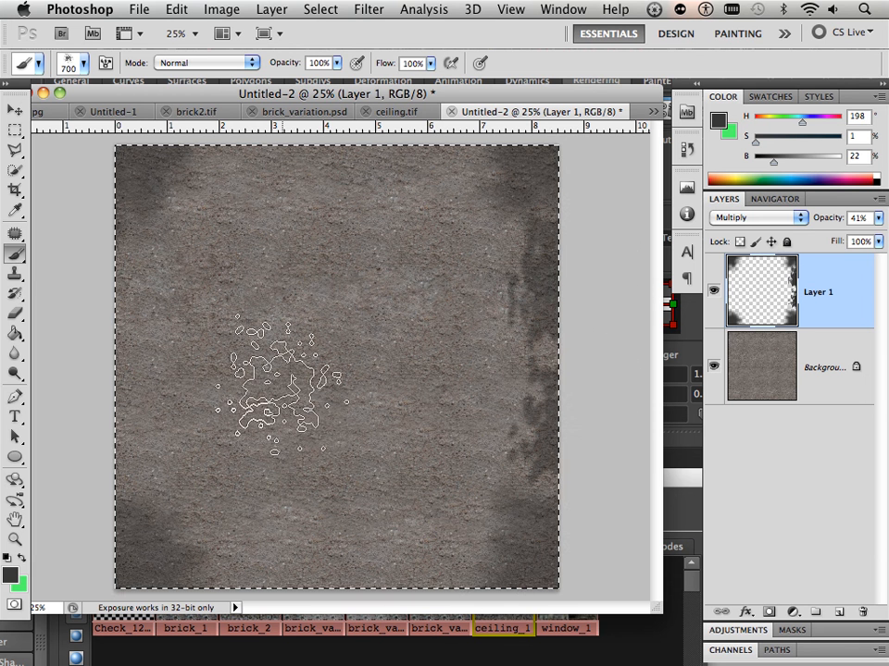
{"action": "left_click", "coordinate": [248, 362]}
{"action": "left_click", "coordinate": [389, 232]}
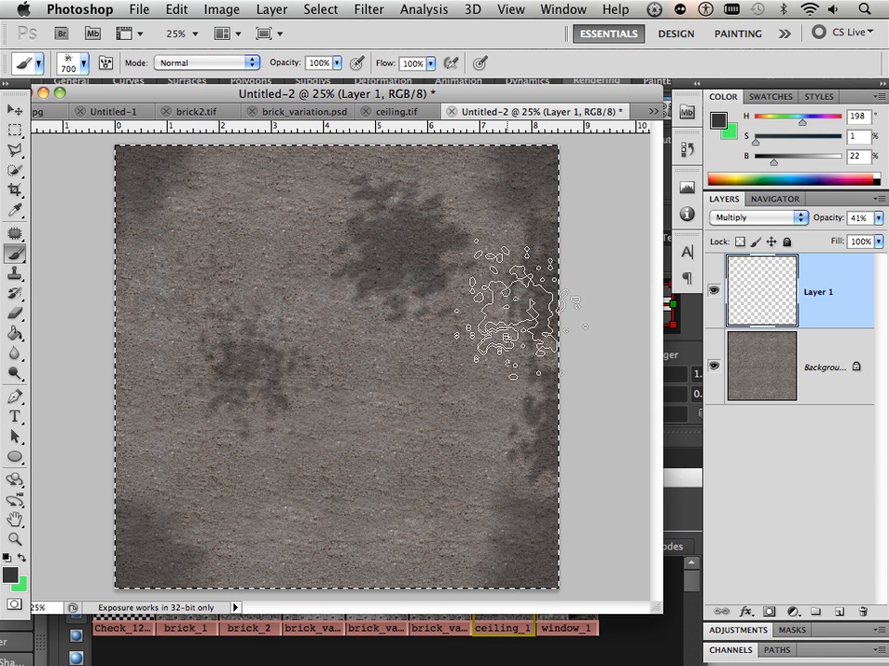
{"action": "left_click", "coordinate": [491, 370]}
{"action": "left_click", "coordinate": [361, 532]}
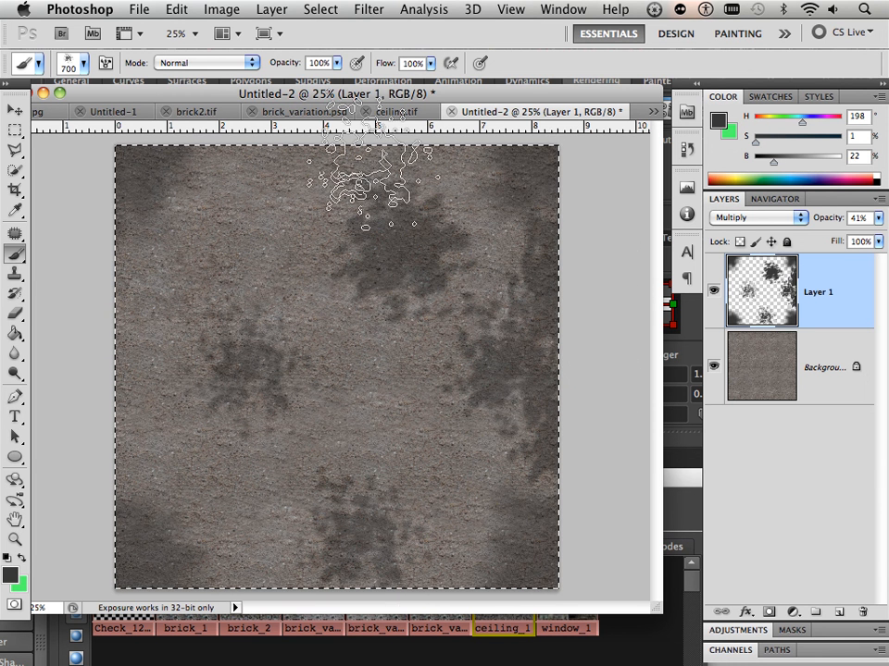
Apply a Gaussian Blur to Layer 1 to soften the newly painted blotches
{"action": "left_click", "coordinate": [384, 12]}
{"action": "mouse_move", "coordinate": [389, 196]}
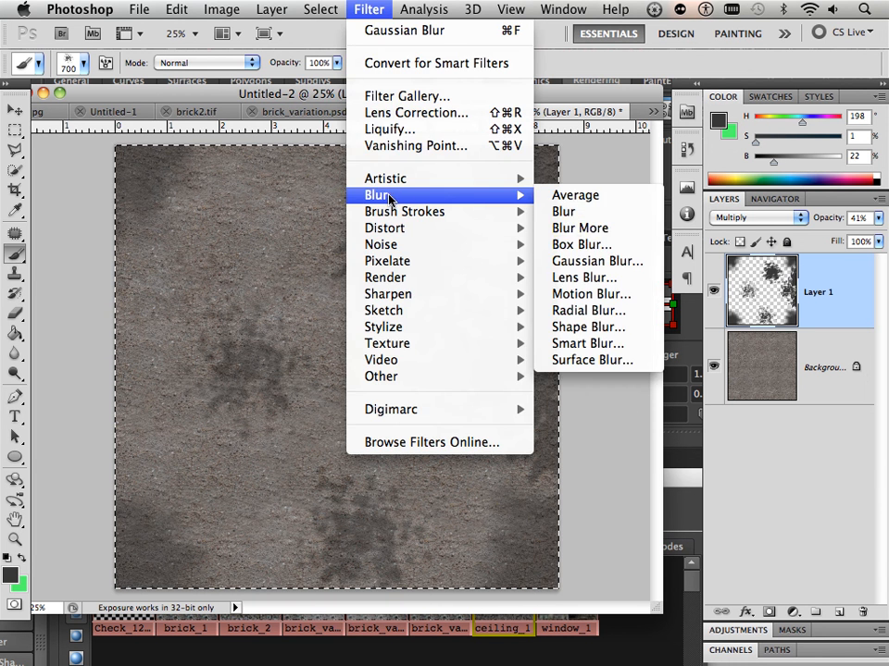
{"action": "left_click", "coordinate": [585, 261]}
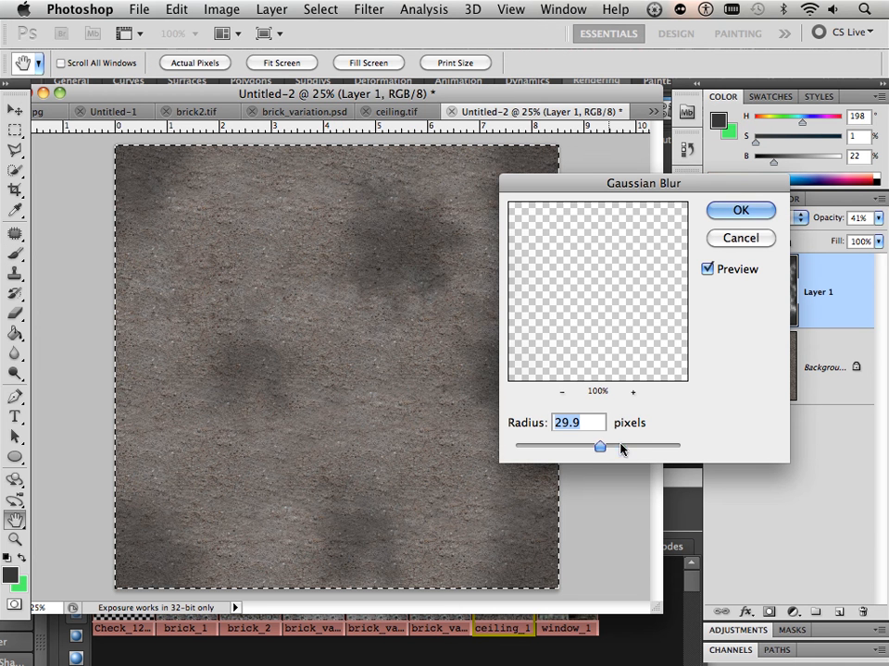
{"action": "left_click", "coordinate": [740, 211]}
{"action": "key", "text": "b"}
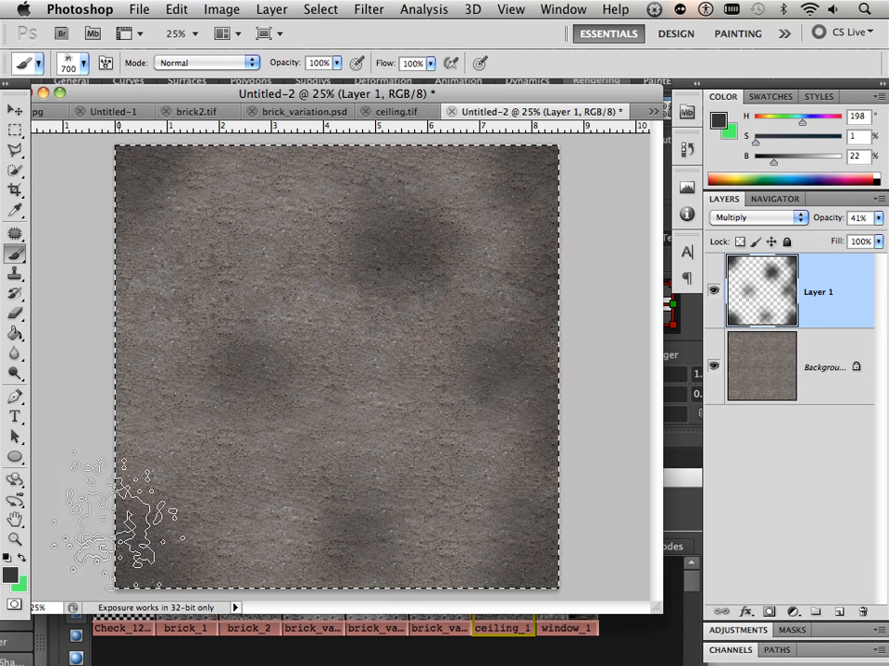
Apply Smart Sharpen to the blotch layer with an amount of 204% and a radius of 50.2 px, removing Gaussian Blur
{"action": "left_click", "coordinate": [368, 9]}
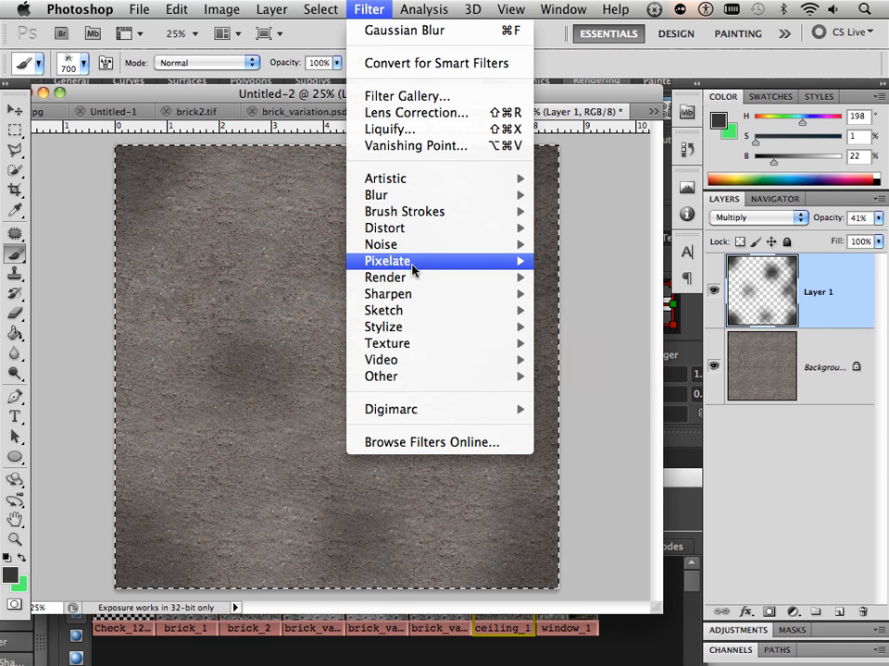
{"action": "mouse_move", "coordinate": [414, 297]}
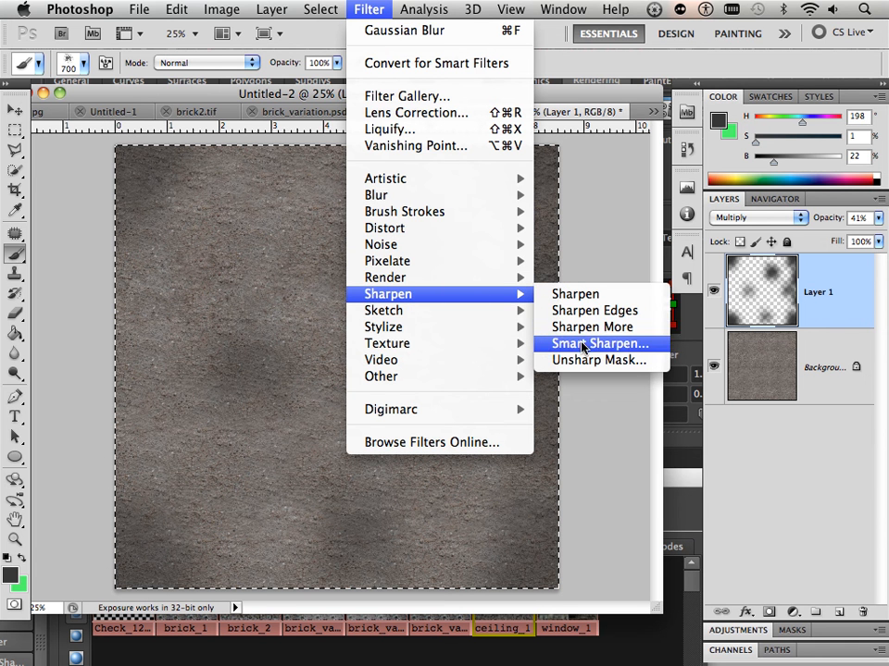
{"action": "left_click", "coordinate": [581, 344]}
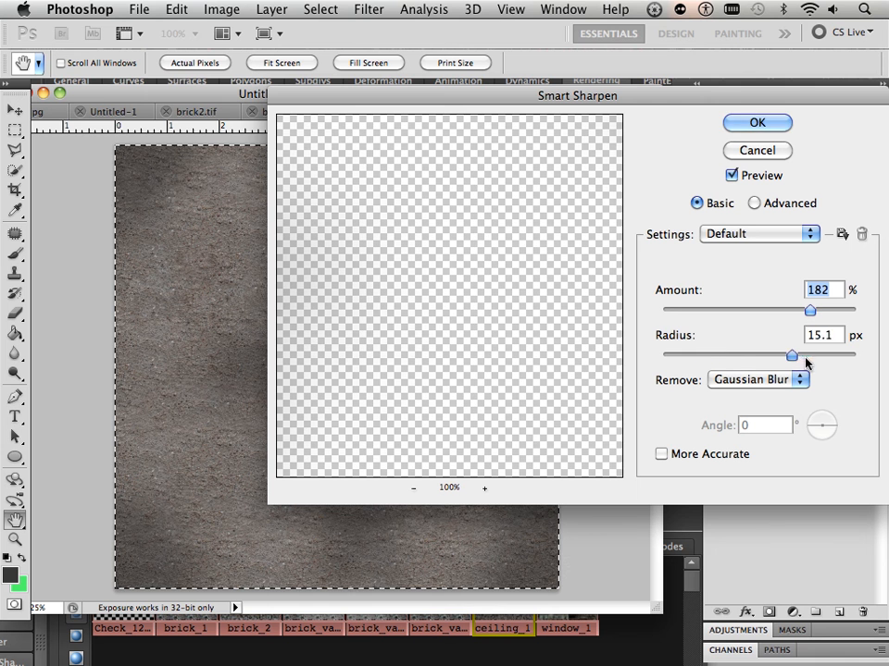
{"action": "left_click_drag", "start_coordinate": [807, 356], "coordinate": [843, 355]}
{"action": "left_click_drag", "start_coordinate": [810, 310], "coordinate": [820, 311]}
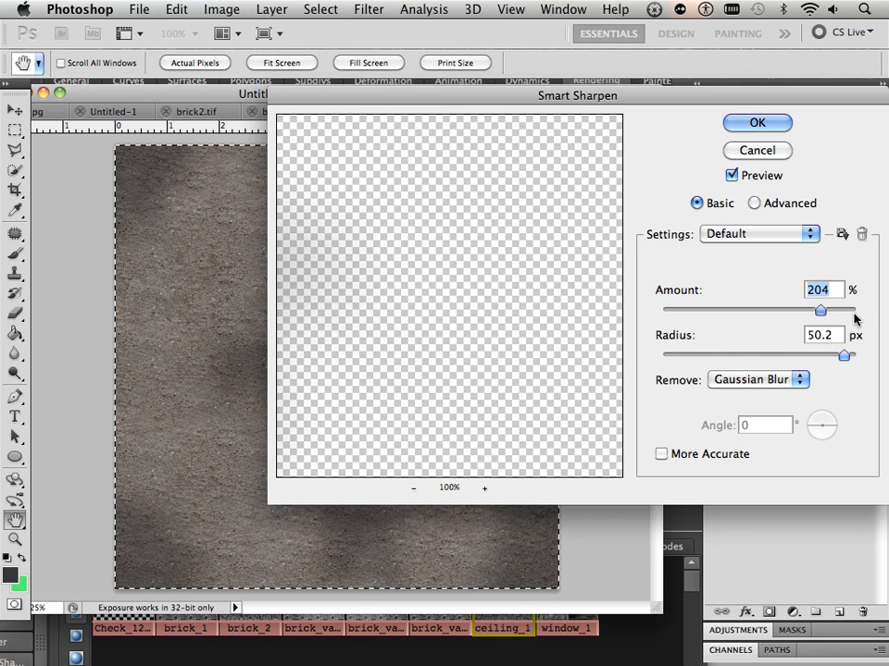
{"action": "left_click", "coordinate": [757, 124]}
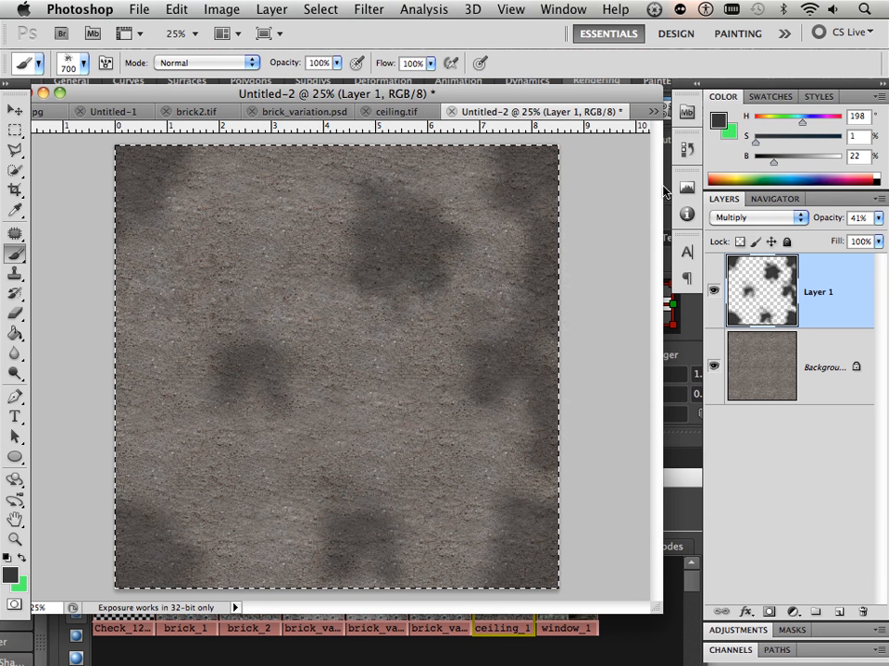